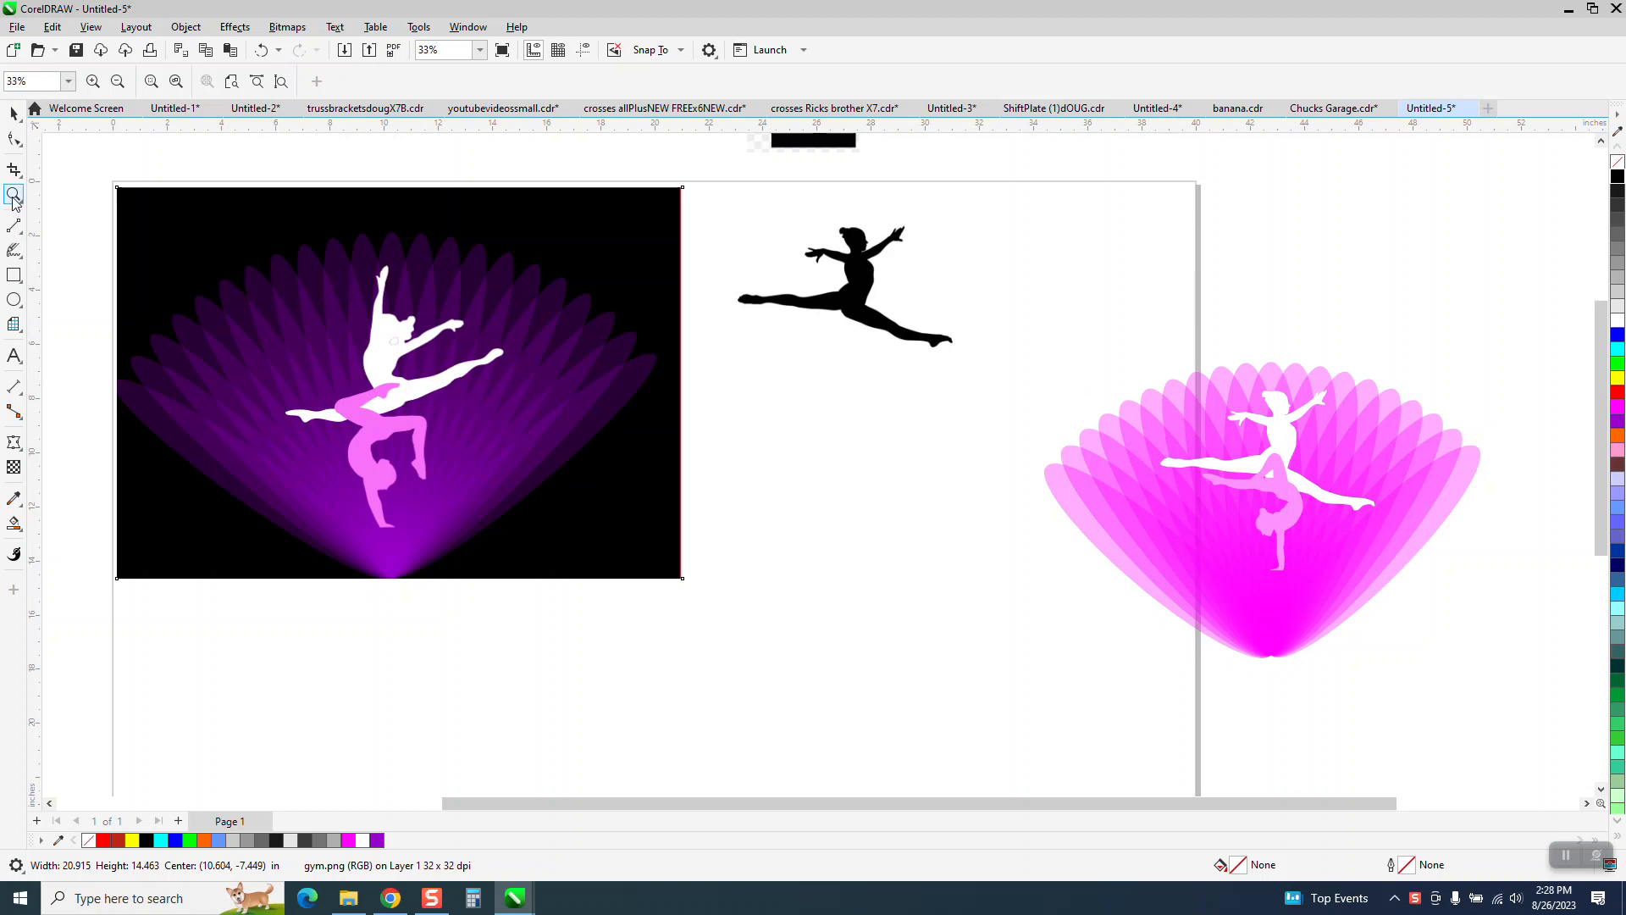
Draw a rectangle about 19.2 × 13.6 in around the pink fan artwork and fill it blue.
{"action": "left_click", "coordinate": [14, 275]}
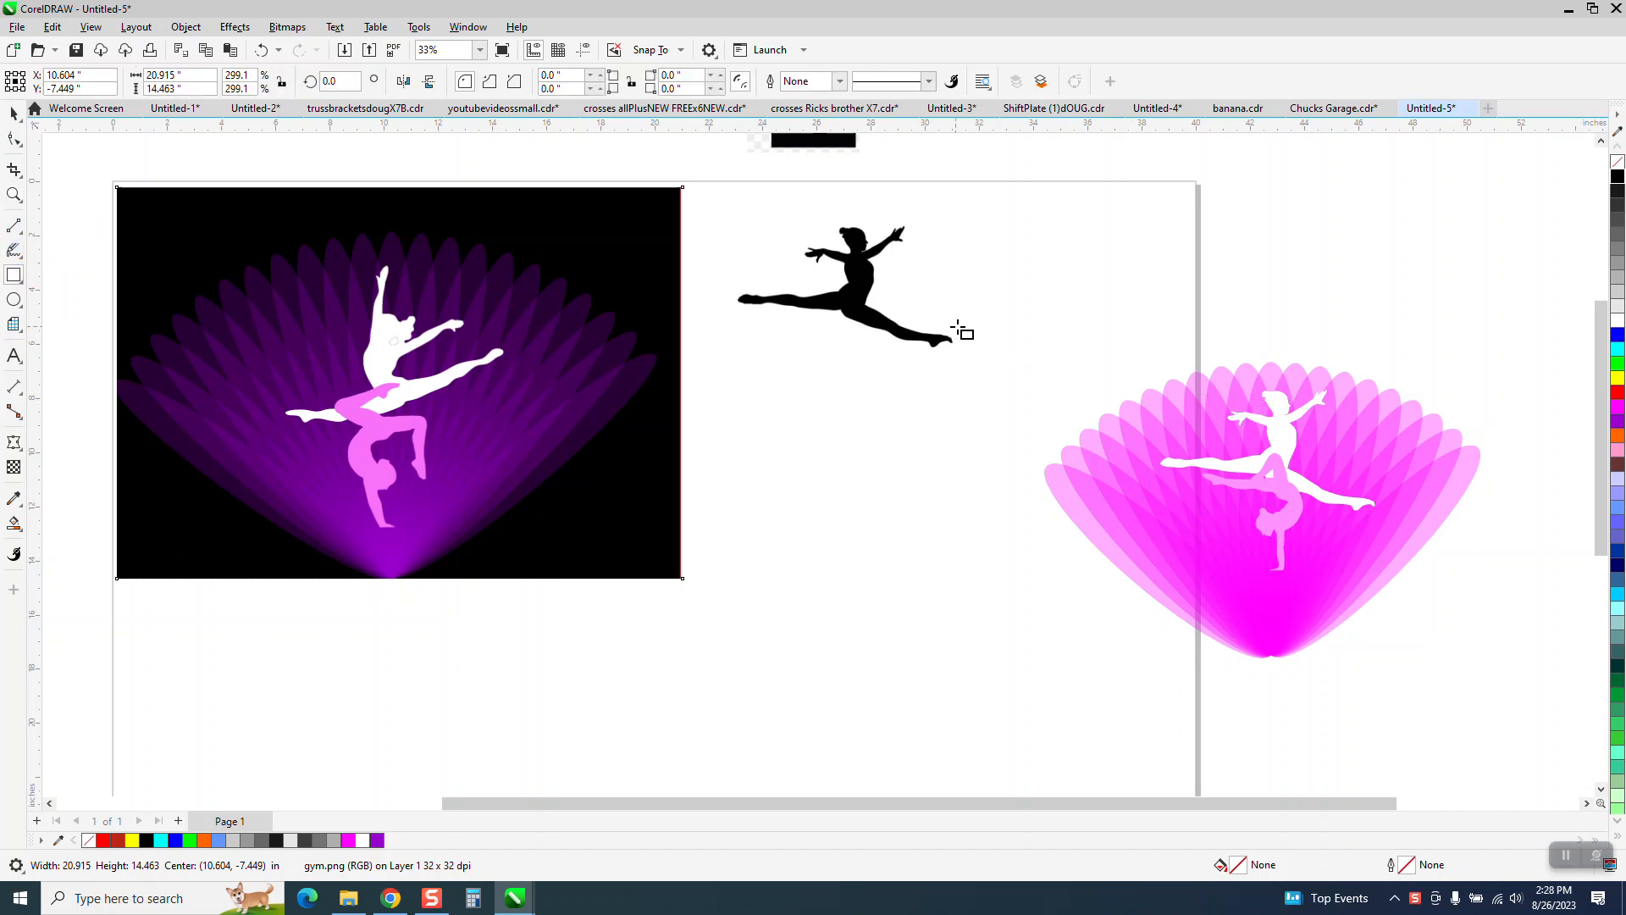
{"action": "mouse_move", "coordinate": [987, 320]}
{"action": "left_mouse_down"}
{"action": "mouse_move", "coordinate": [1268, 581]}
{"action": "mouse_move", "coordinate": [1507, 688]}
{"action": "left_mouse_up"}
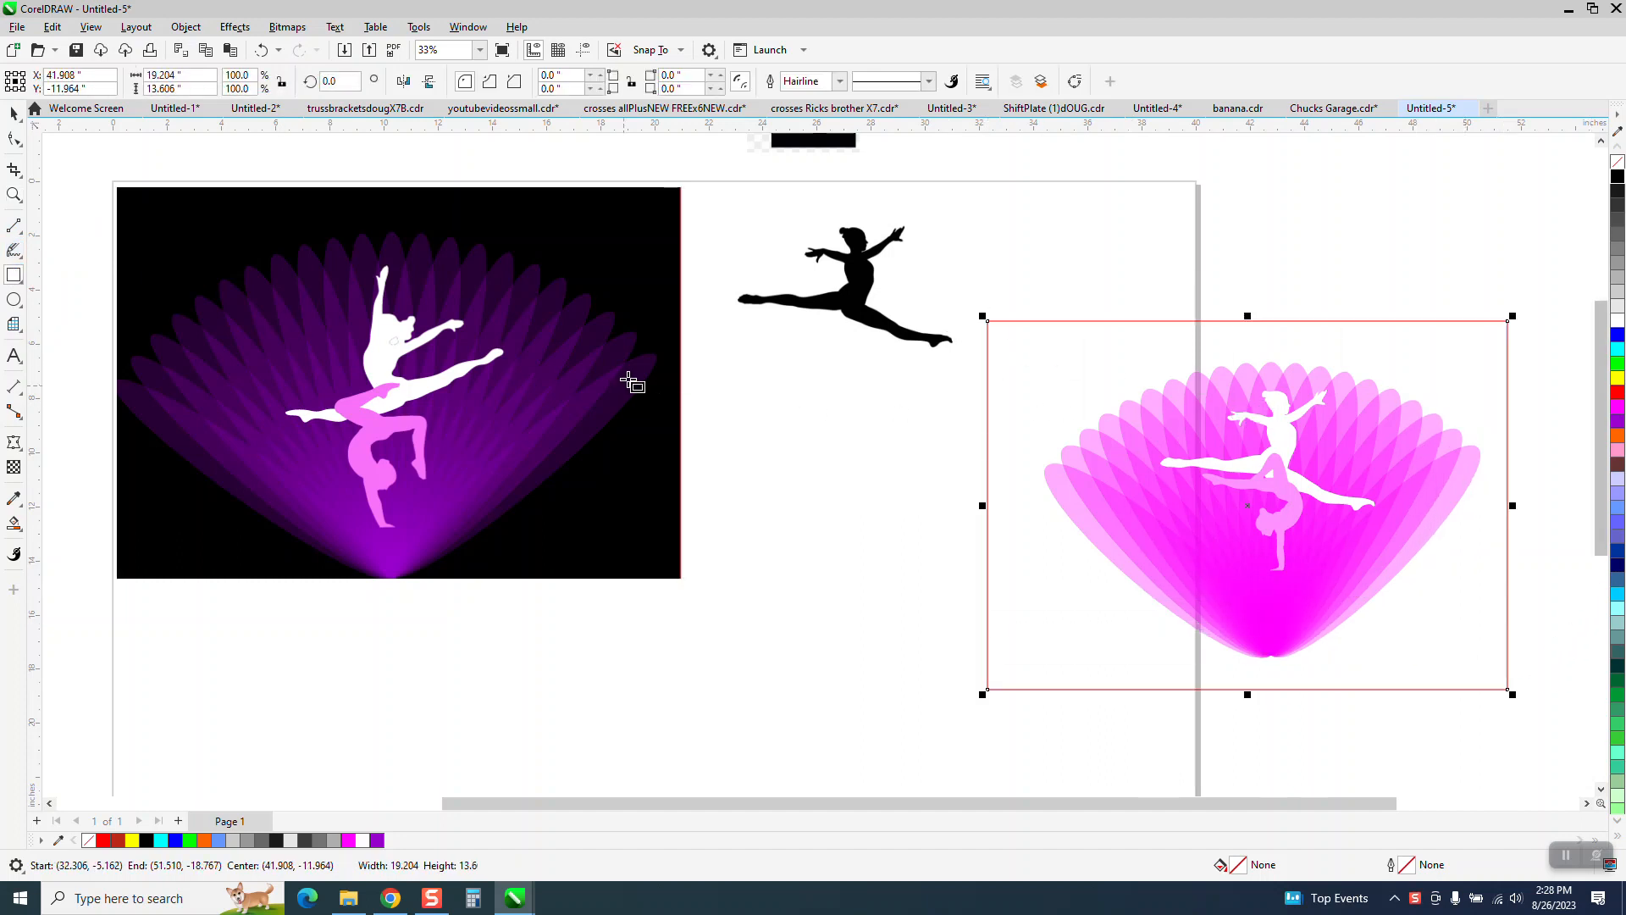
{"action": "left_click", "coordinate": [1617, 335]}
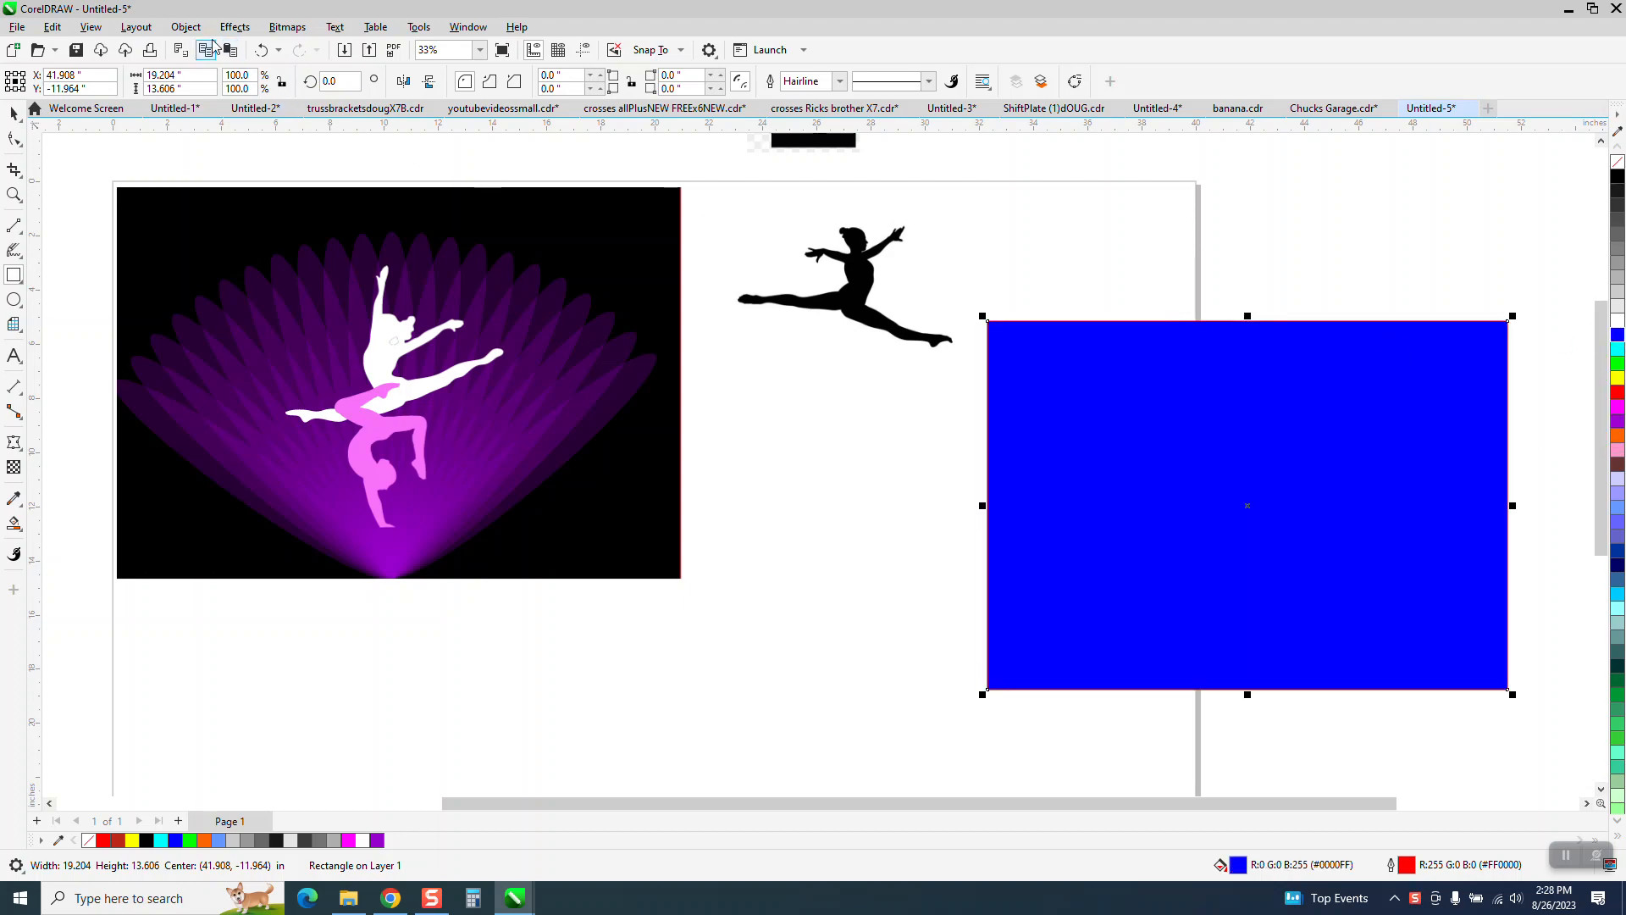
Send the blue rectangle behind the pink fan artwork and darken its fill by mixing in black.
{"action": "left_click", "coordinate": [186, 27]}
{"action": "mouse_move", "coordinate": [229, 316]}
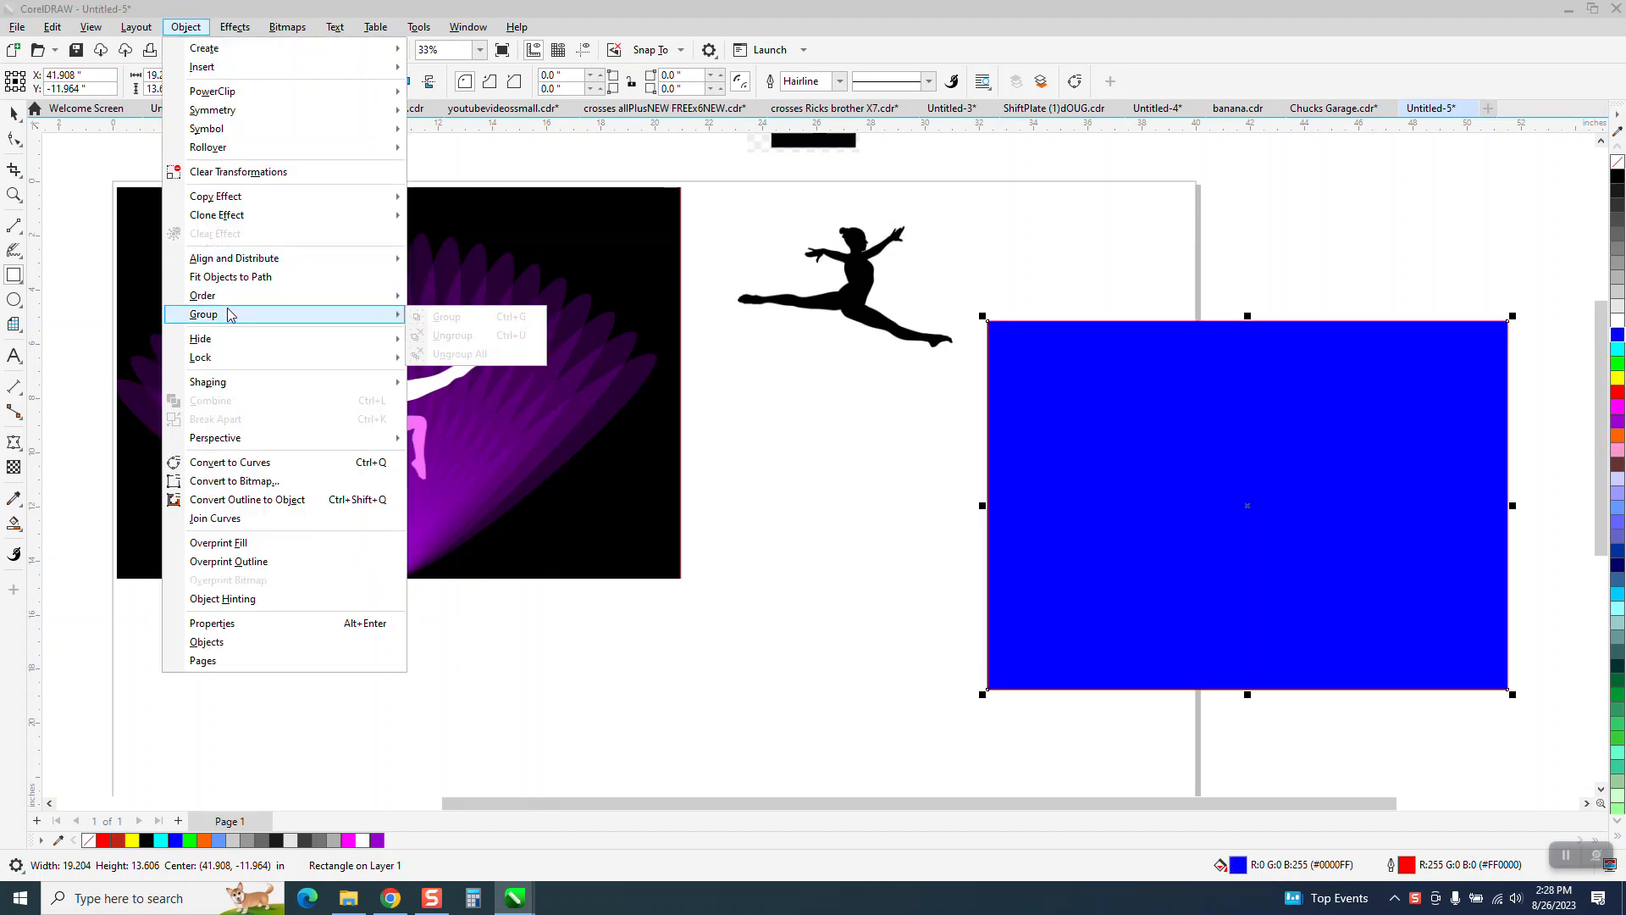
{"action": "left_click", "coordinate": [481, 317]}
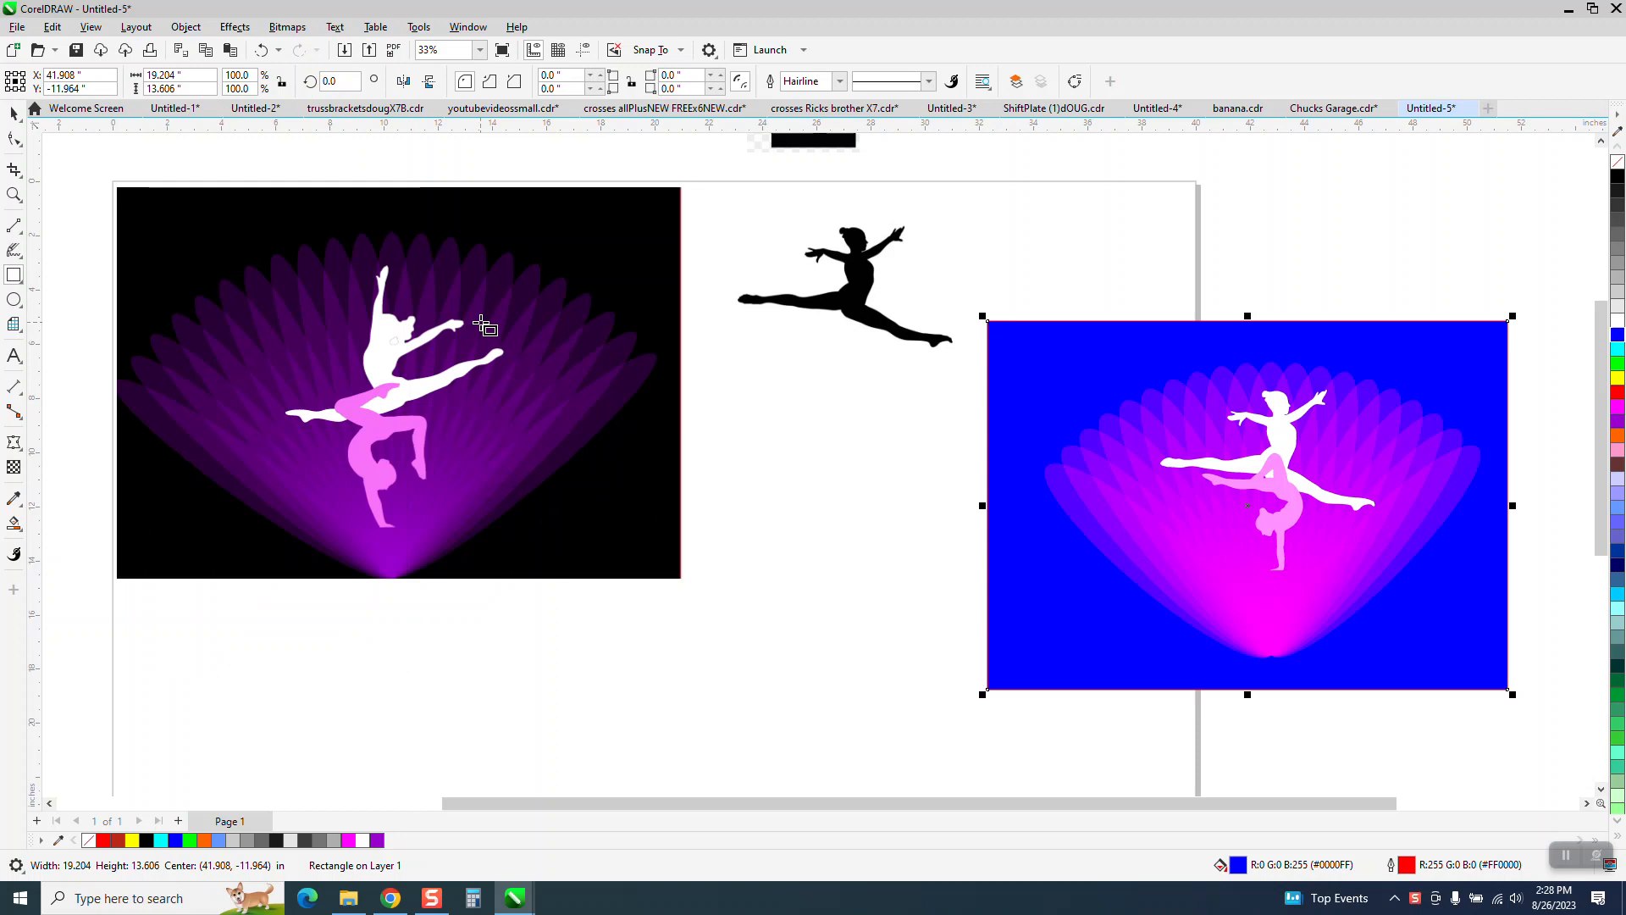
{"action": "left_click", "coordinate": [13, 113]}
{"action": "left_click", "coordinate": [1264, 245]}
{"action": "left_click", "coordinate": [1450, 365]}
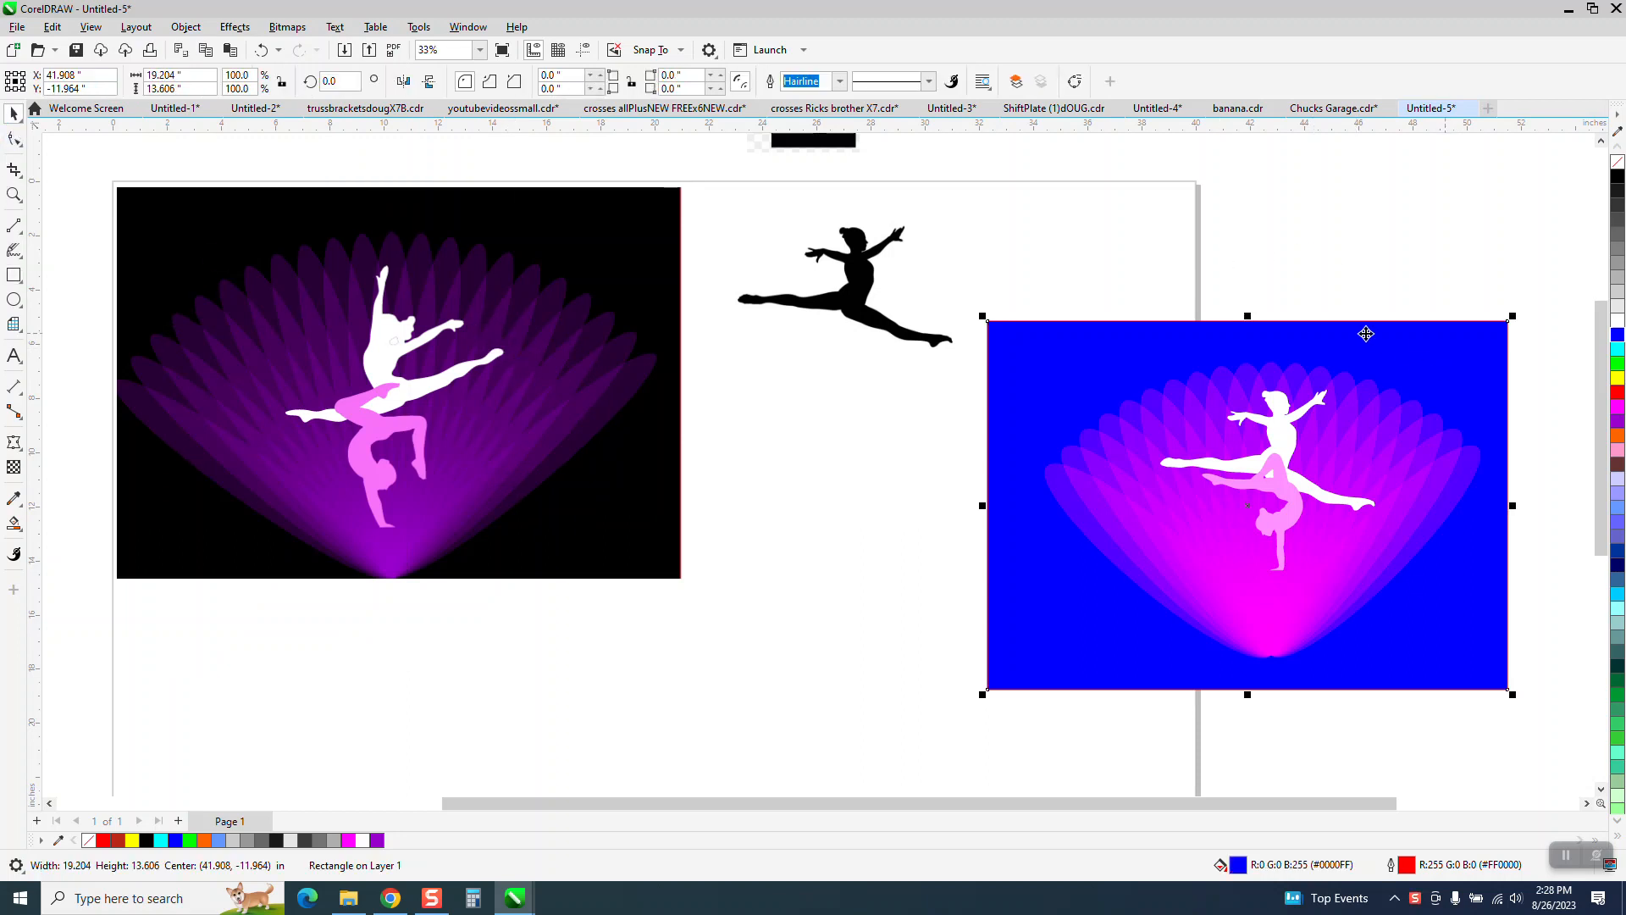
{"action": "left_click", "coordinate": [1617, 177], "text": "ctrl"}
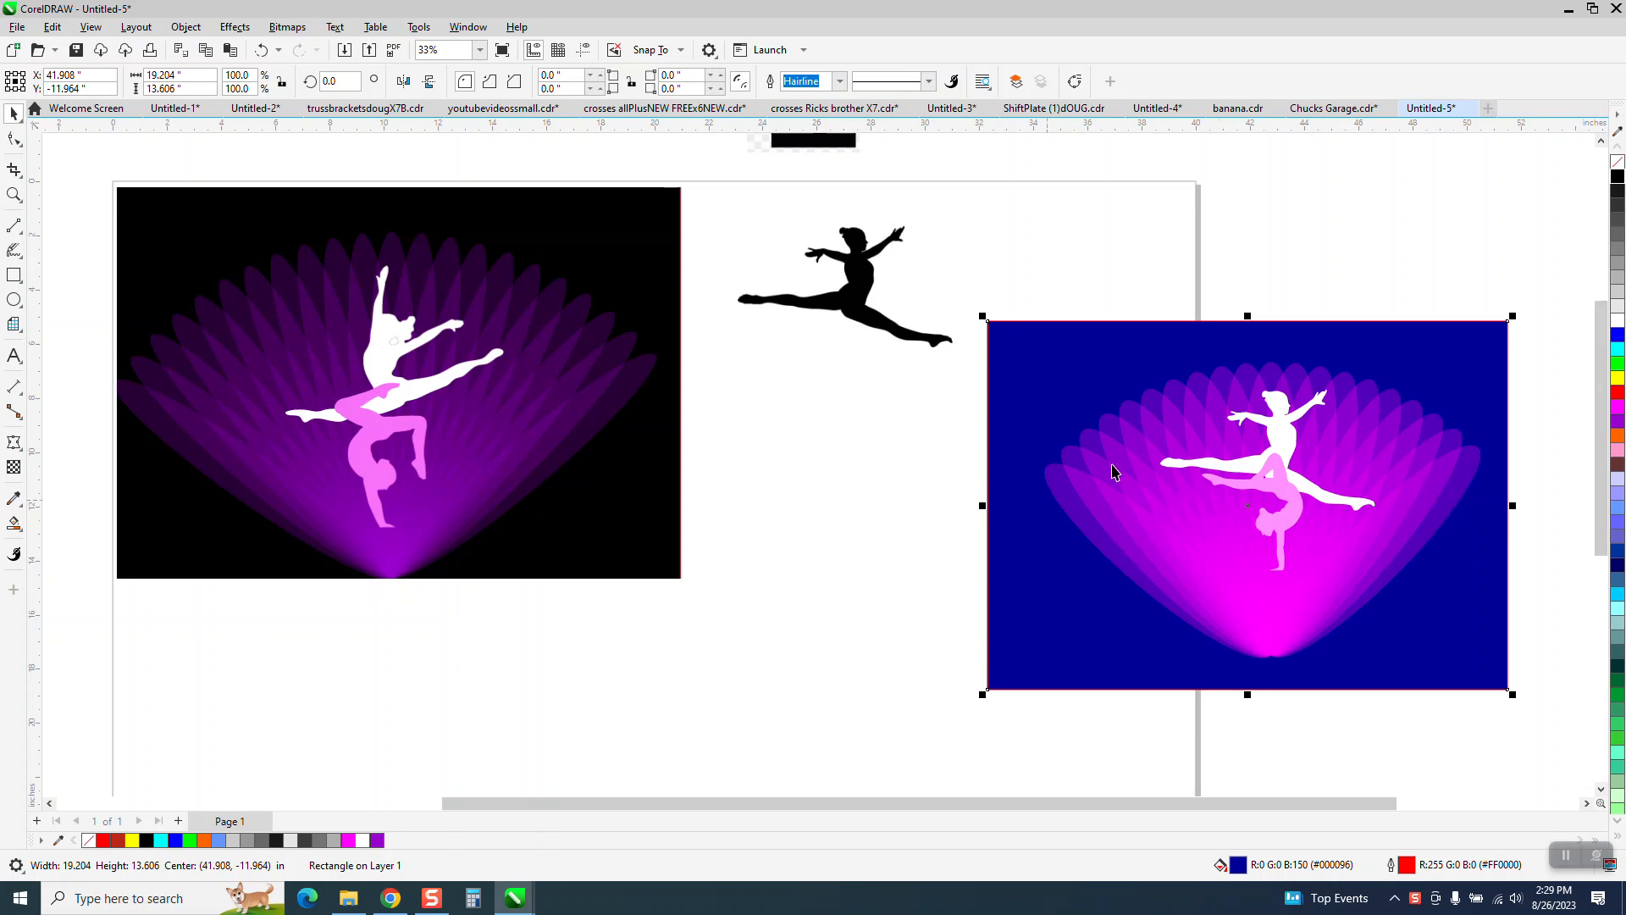
Move both black gymnast bitmaps to the lower part of the page and both finished fan designs out of the way.
{"action": "scroll", "coordinate": [1143, 565], "scroll_direction": "down", "scroll_amount": 2}
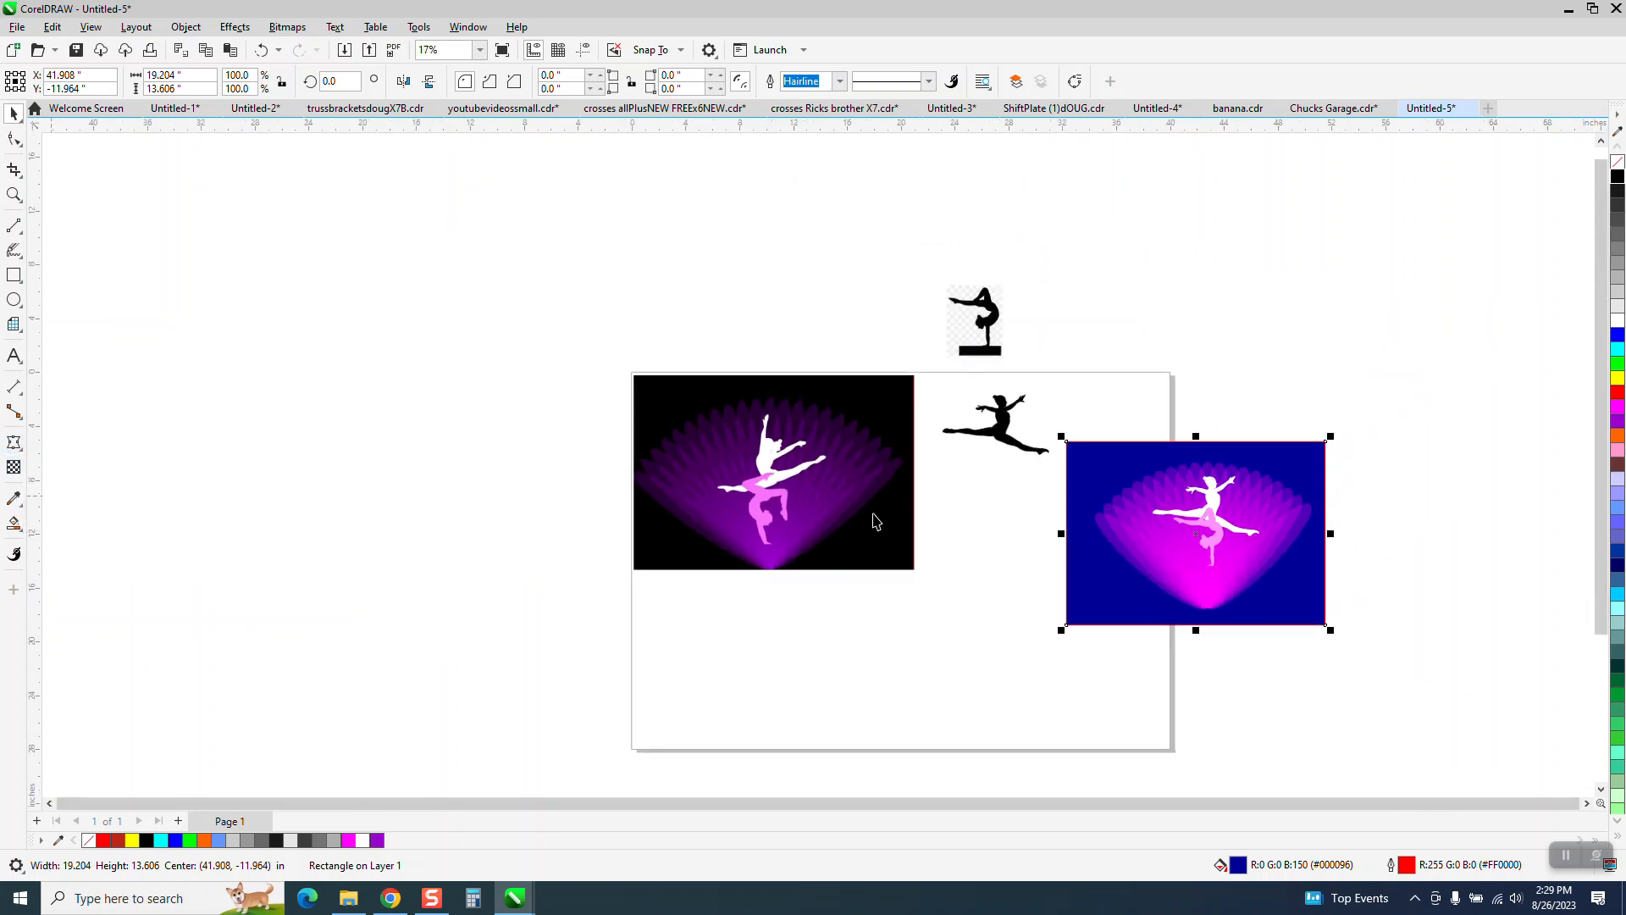
{"action": "left_click_drag", "start_coordinate": [1038, 405], "coordinate": [921, 618]}
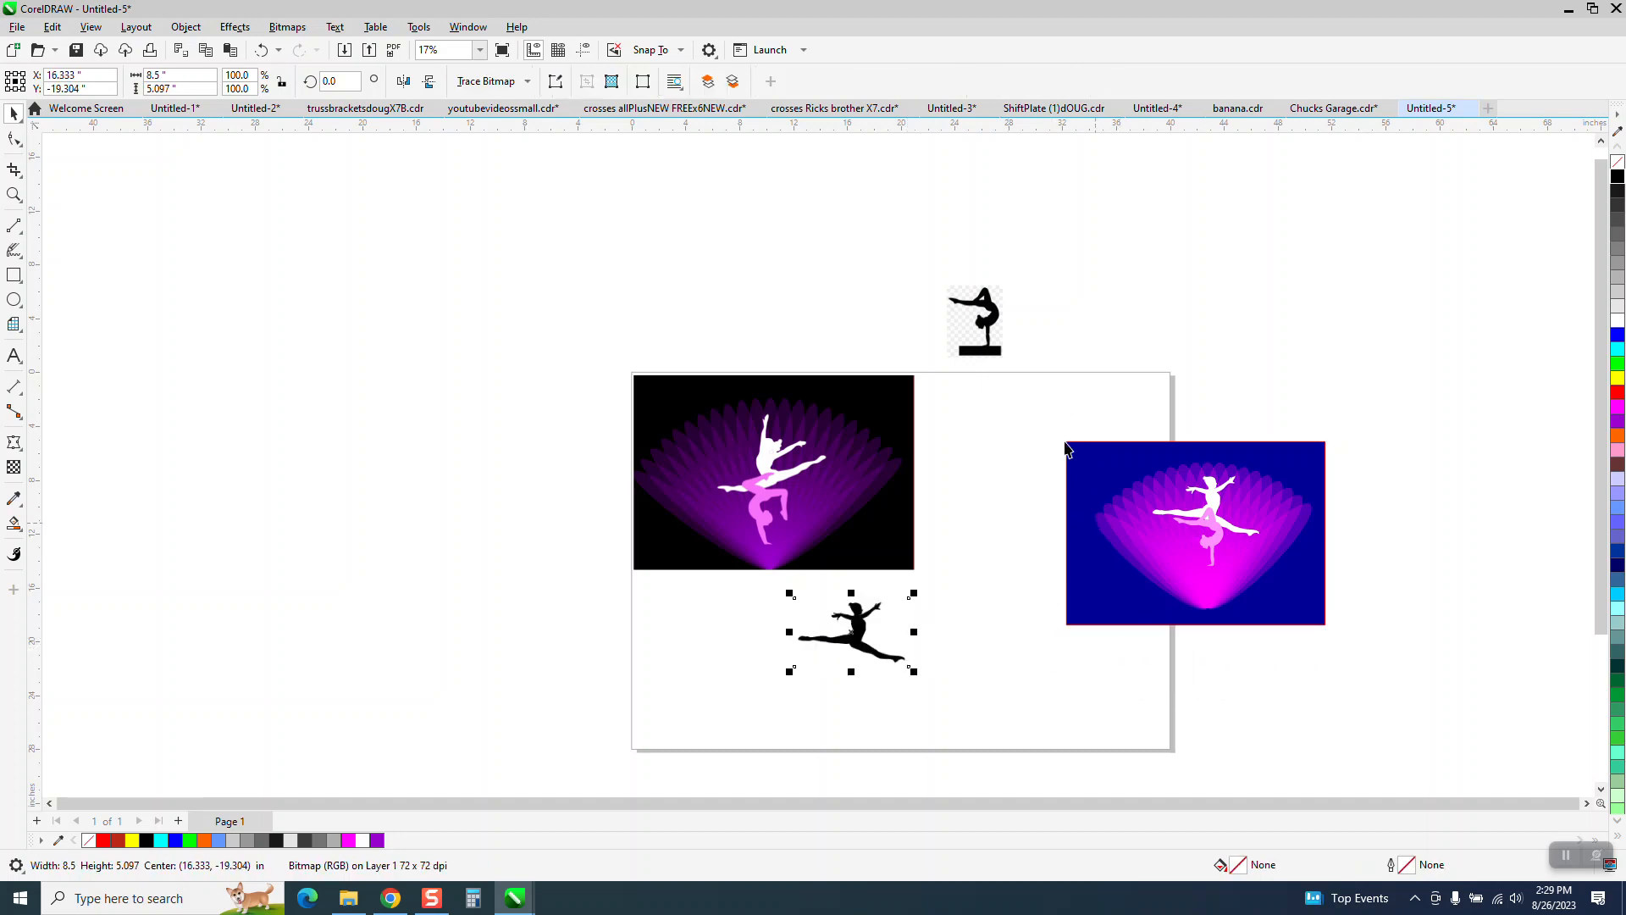
{"action": "left_click_drag", "start_coordinate": [1067, 405], "coordinate": [1314, 633]}
{"action": "left_click_drag", "start_coordinate": [1231, 556], "coordinate": [1407, 377]}
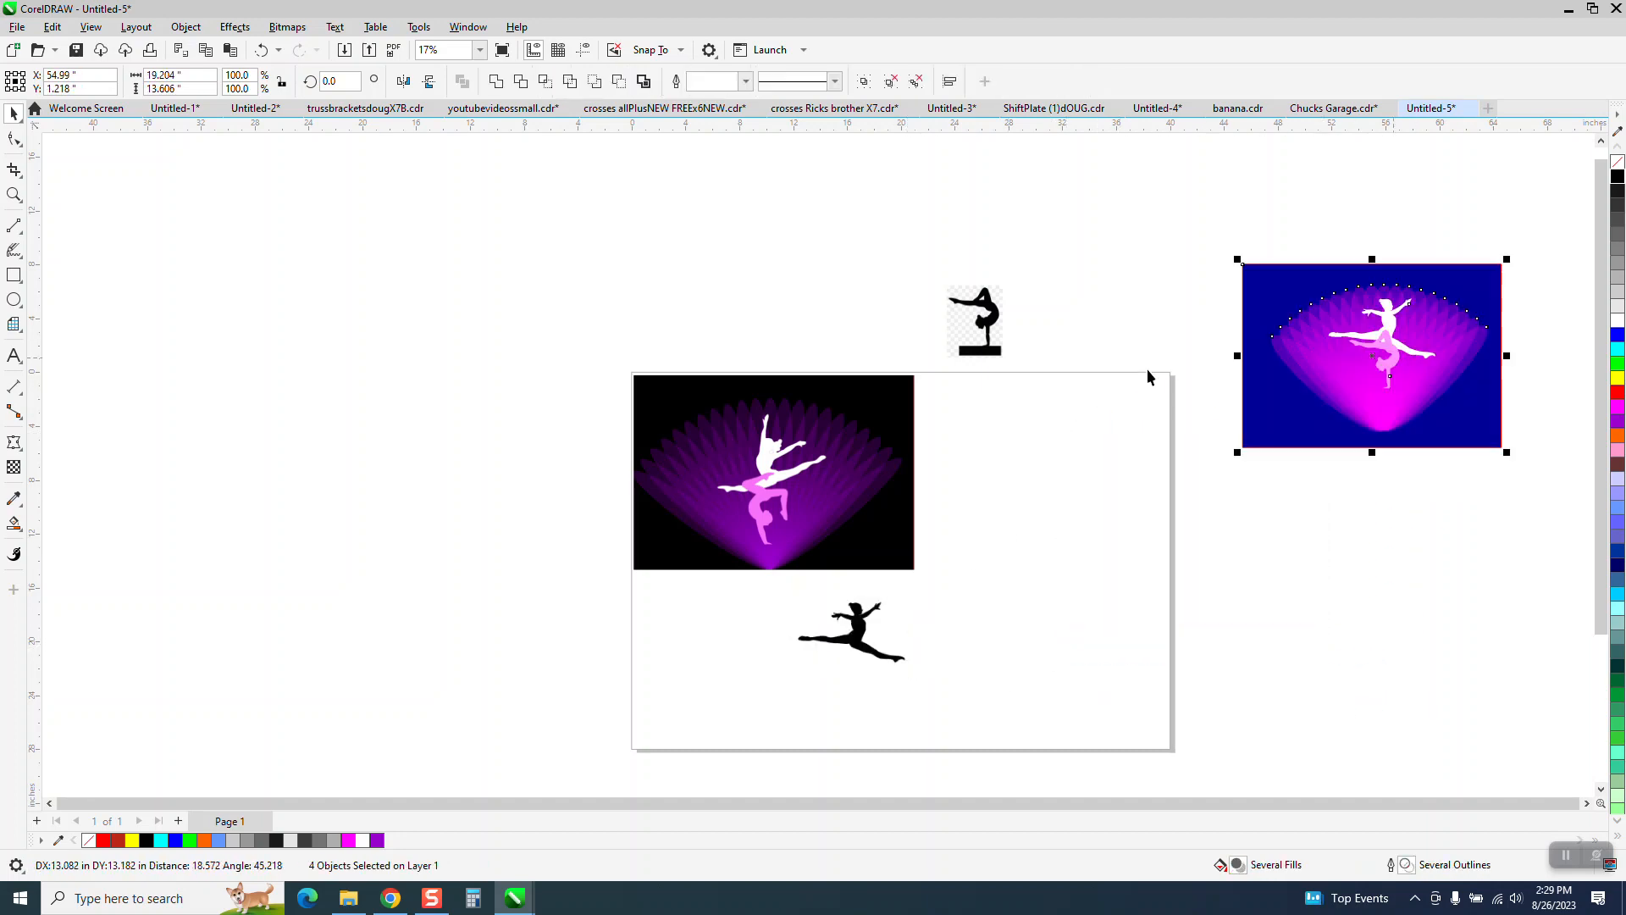
{"action": "left_click_drag", "start_coordinate": [995, 330], "coordinate": [982, 634]}
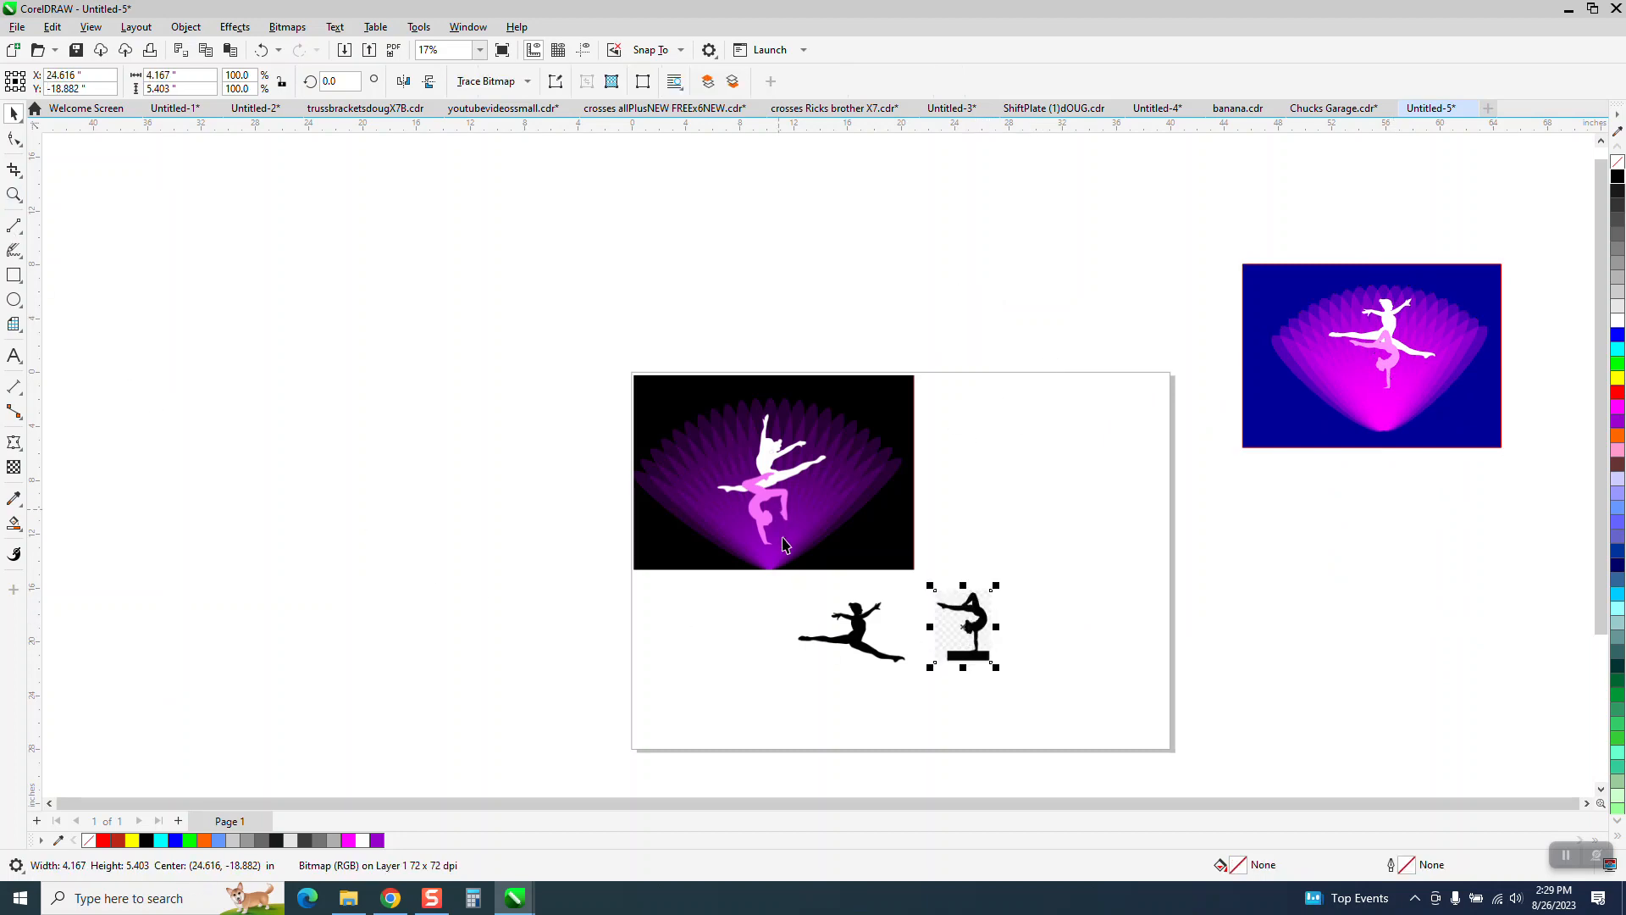
{"action": "left_click_drag", "start_coordinate": [766, 555], "coordinate": [876, 376]}
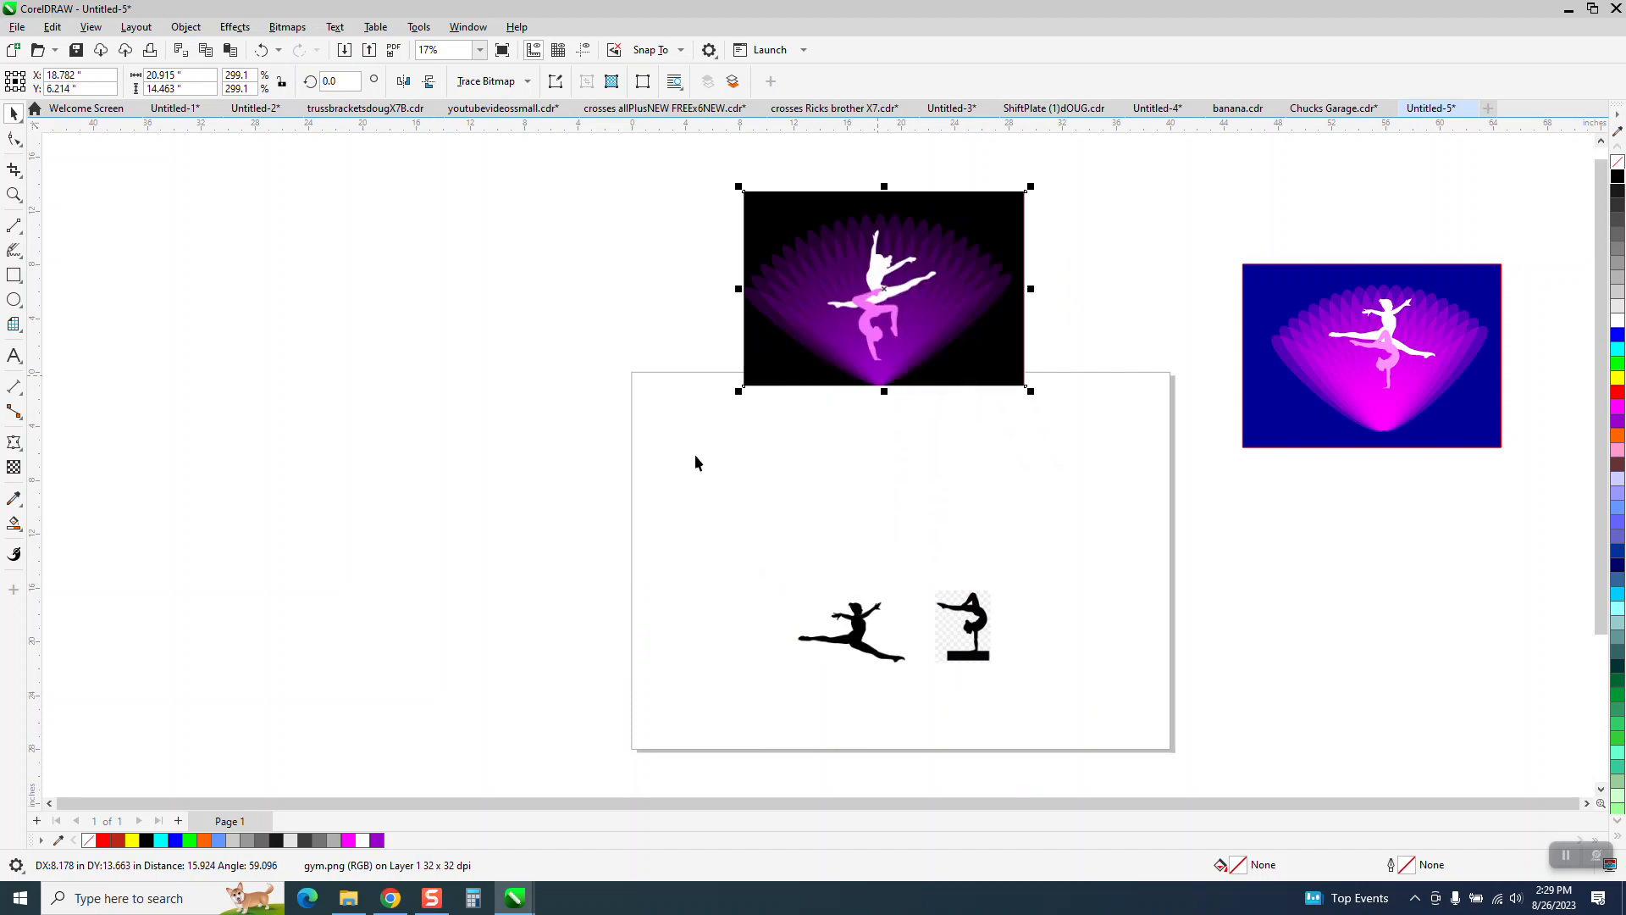
Outline-trace the leaping gymnast bitmap with the Clipart preset and default settings.
{"action": "key", "text": "z"}
{"action": "left_click_drag", "start_coordinate": [782, 561], "coordinate": [1078, 700]}
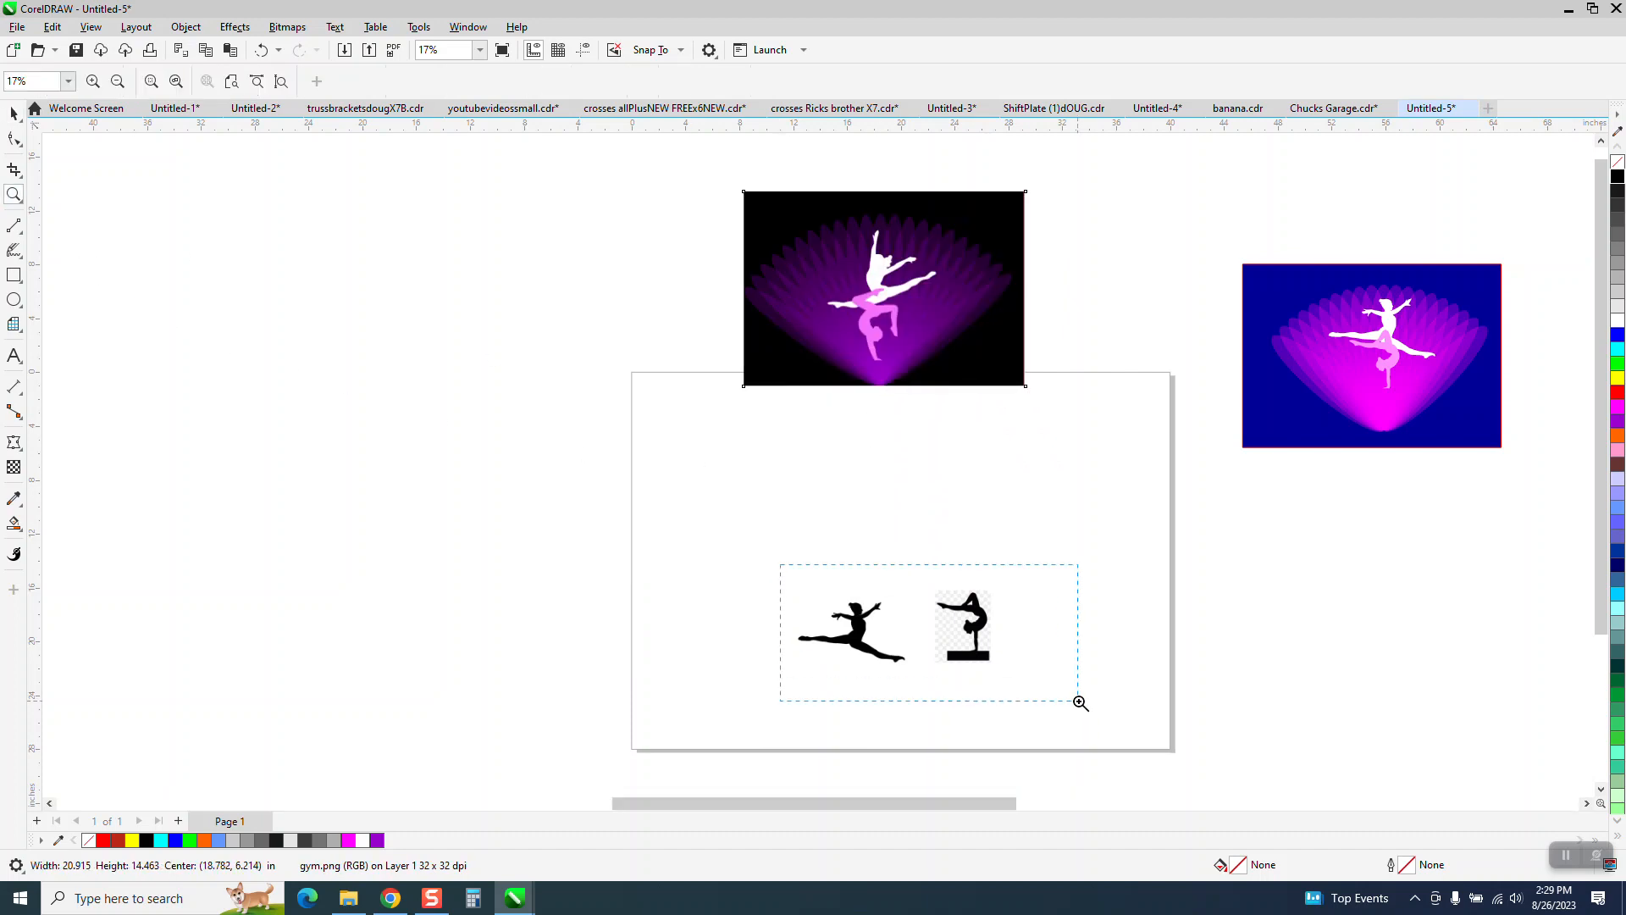
{"action": "left_click", "coordinate": [13, 112]}
{"action": "left_click", "coordinate": [457, 366]}
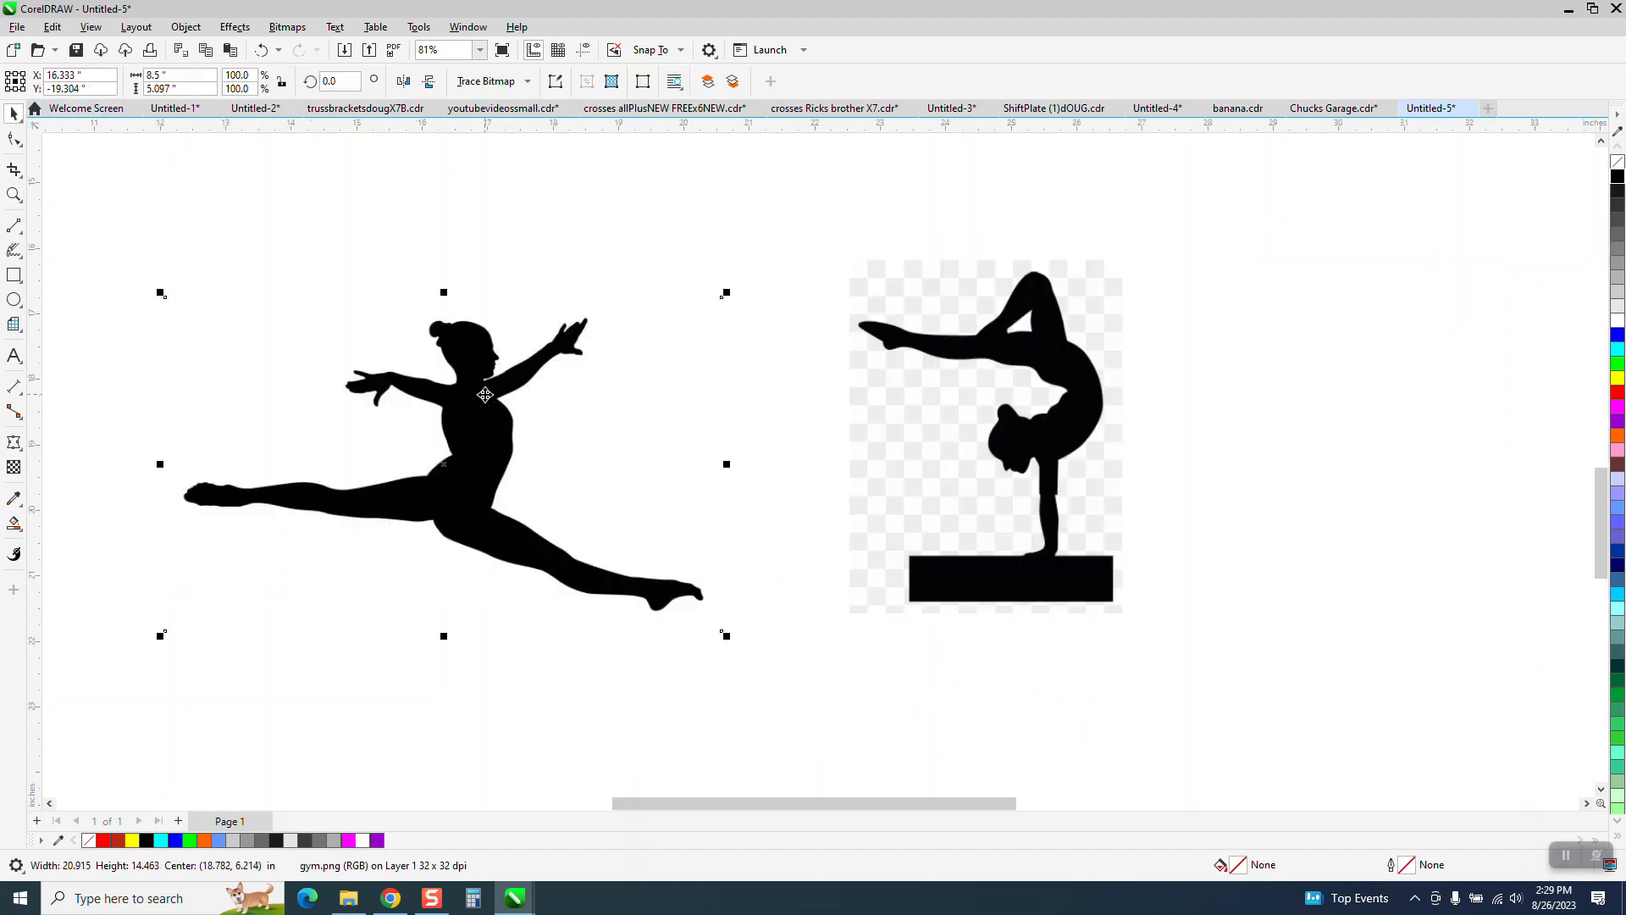
{"action": "left_click", "coordinate": [527, 81]}
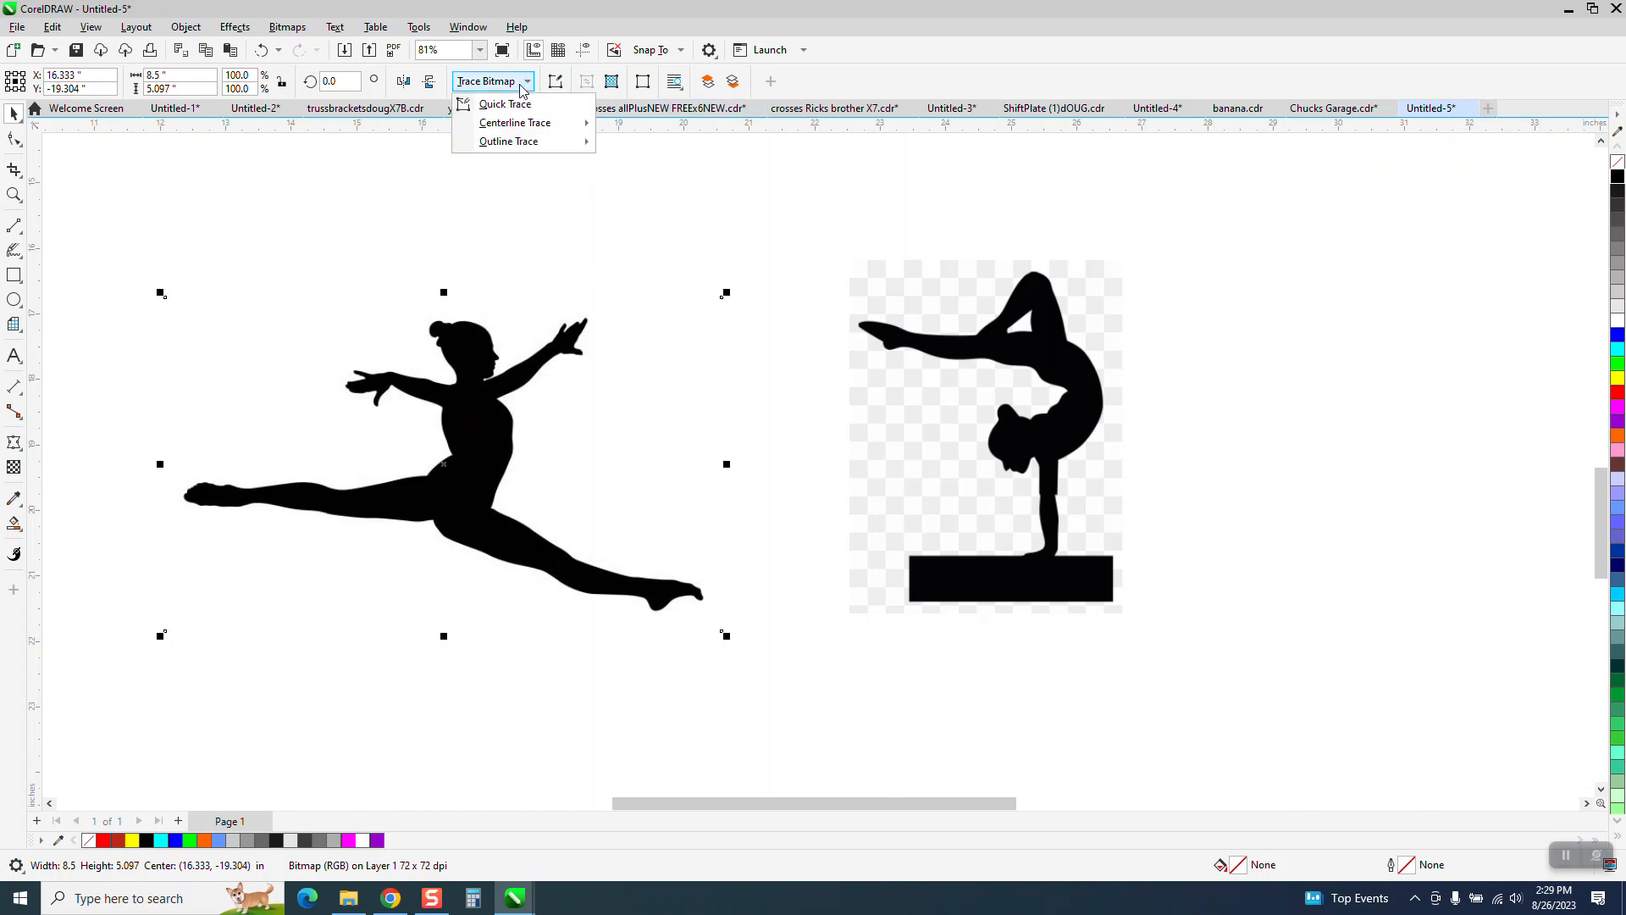
{"action": "mouse_move", "coordinate": [517, 141]}
{"action": "left_click", "coordinate": [631, 201]}
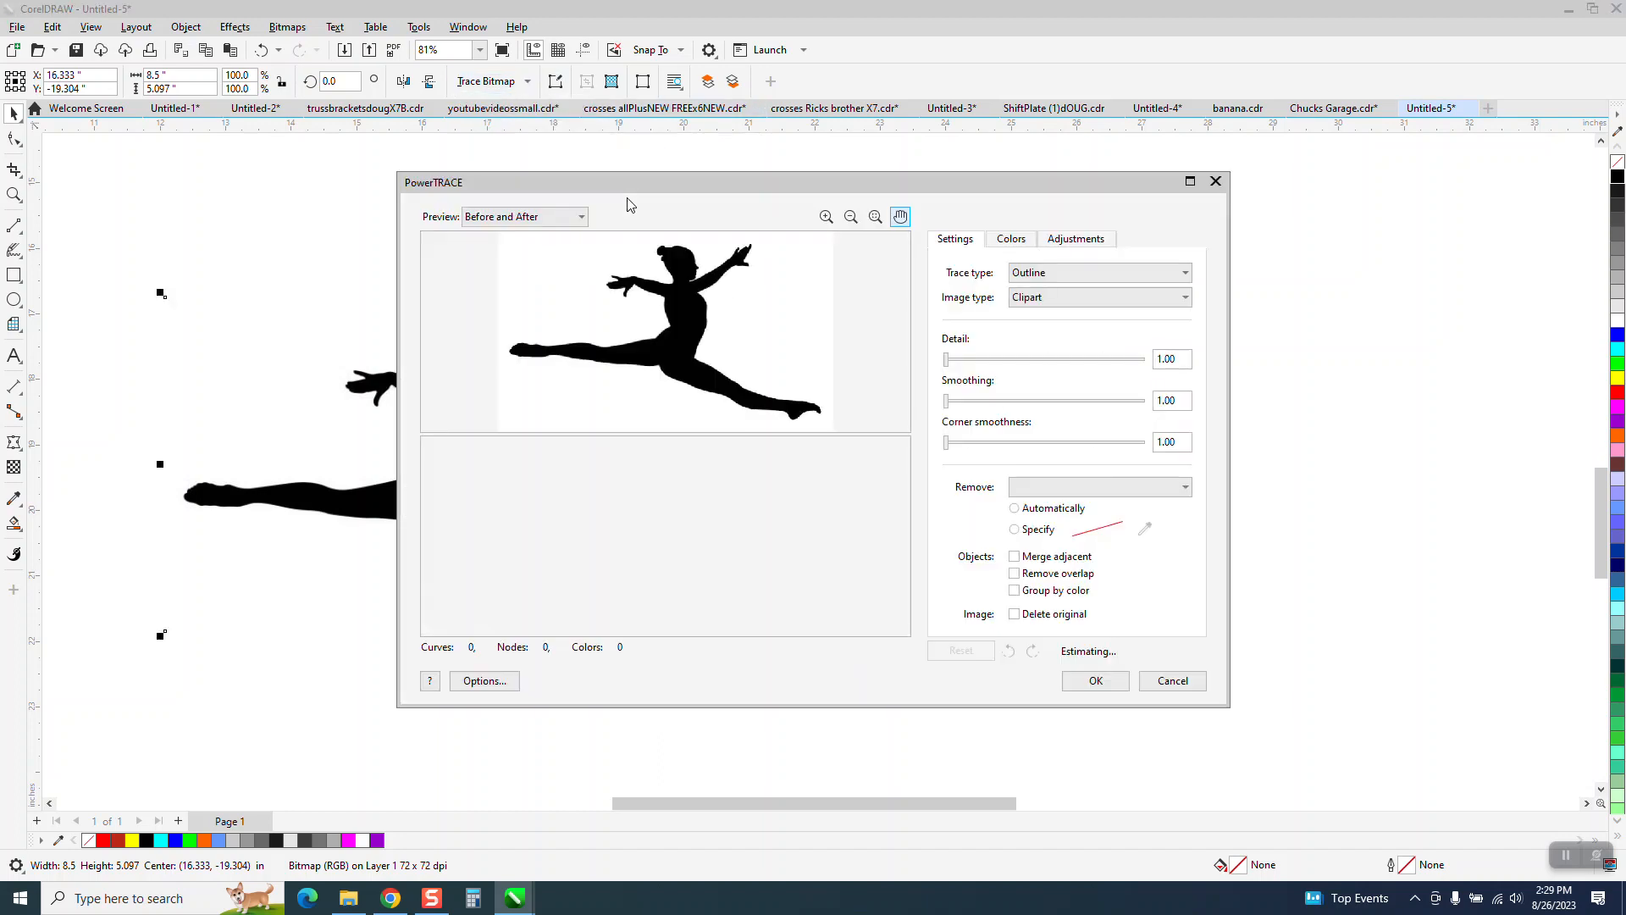
{"action": "left_click", "coordinate": [1097, 688]}
Move the traced leaping gymnast off its bitmap and give it no fill and a black outline.
{"action": "scroll", "coordinate": [745, 573], "scroll_direction": "down", "scroll_amount": 2}
{"action": "mouse_move", "coordinate": [584, 503]}
{"action": "left_mouse_down"}
{"action": "mouse_move", "coordinate": [1351, 570]}
{"action": "mouse_move", "coordinate": [1253, 487]}
{"action": "mouse_move", "coordinate": [1316, 451]}
{"action": "left_mouse_up"}
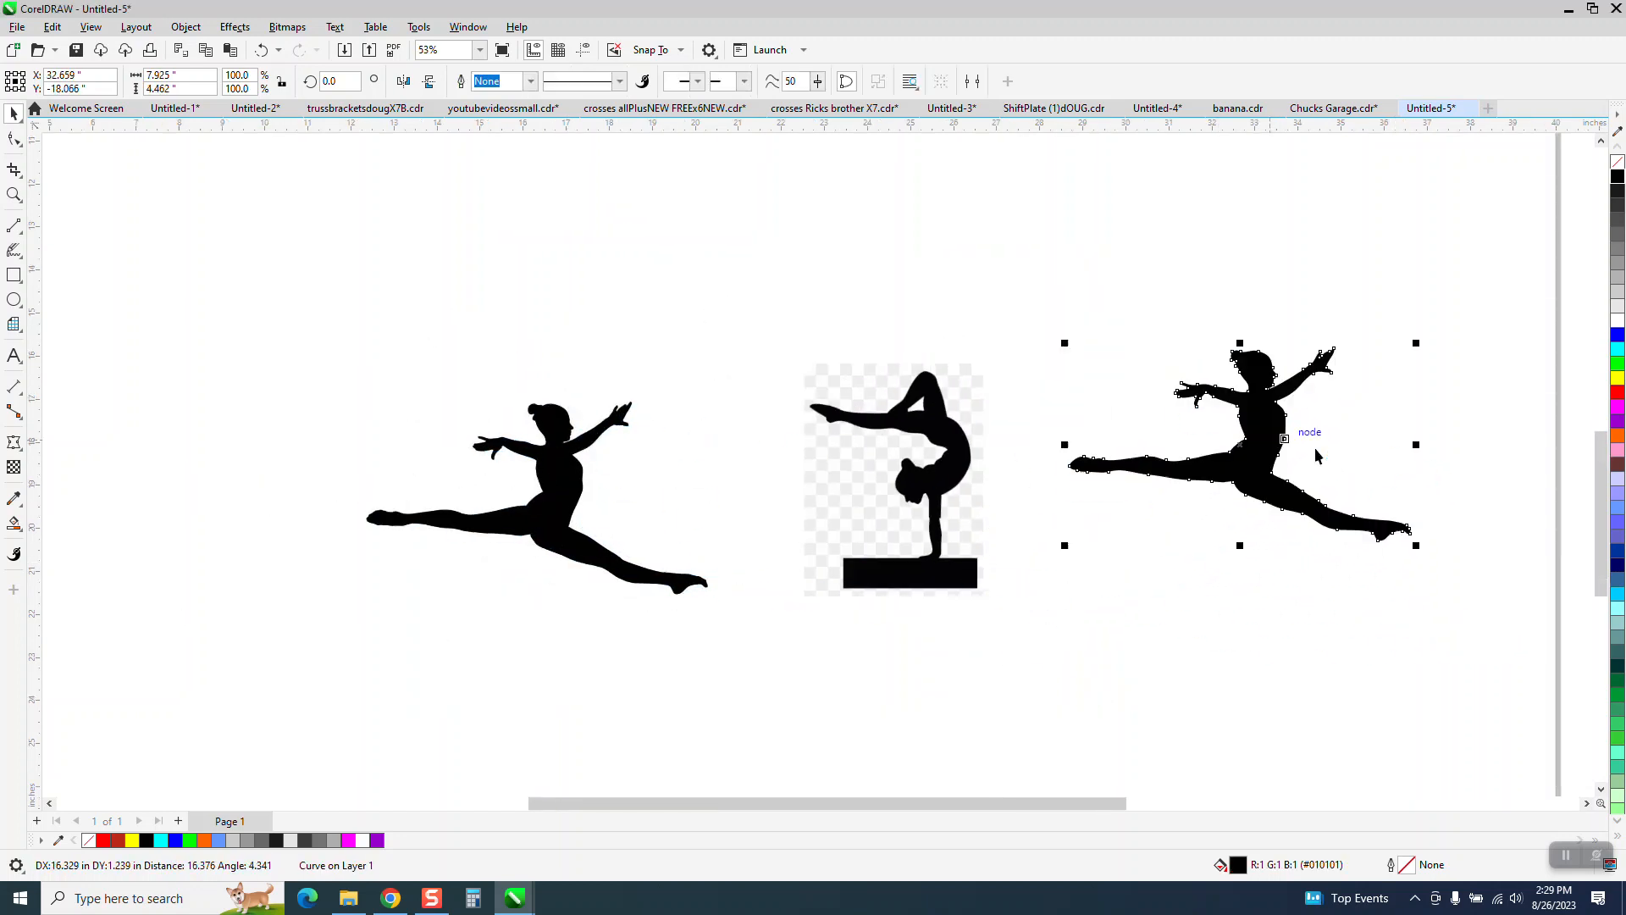
{"action": "left_click", "coordinate": [1617, 162]}
{"action": "right_click", "coordinate": [1618, 176]}
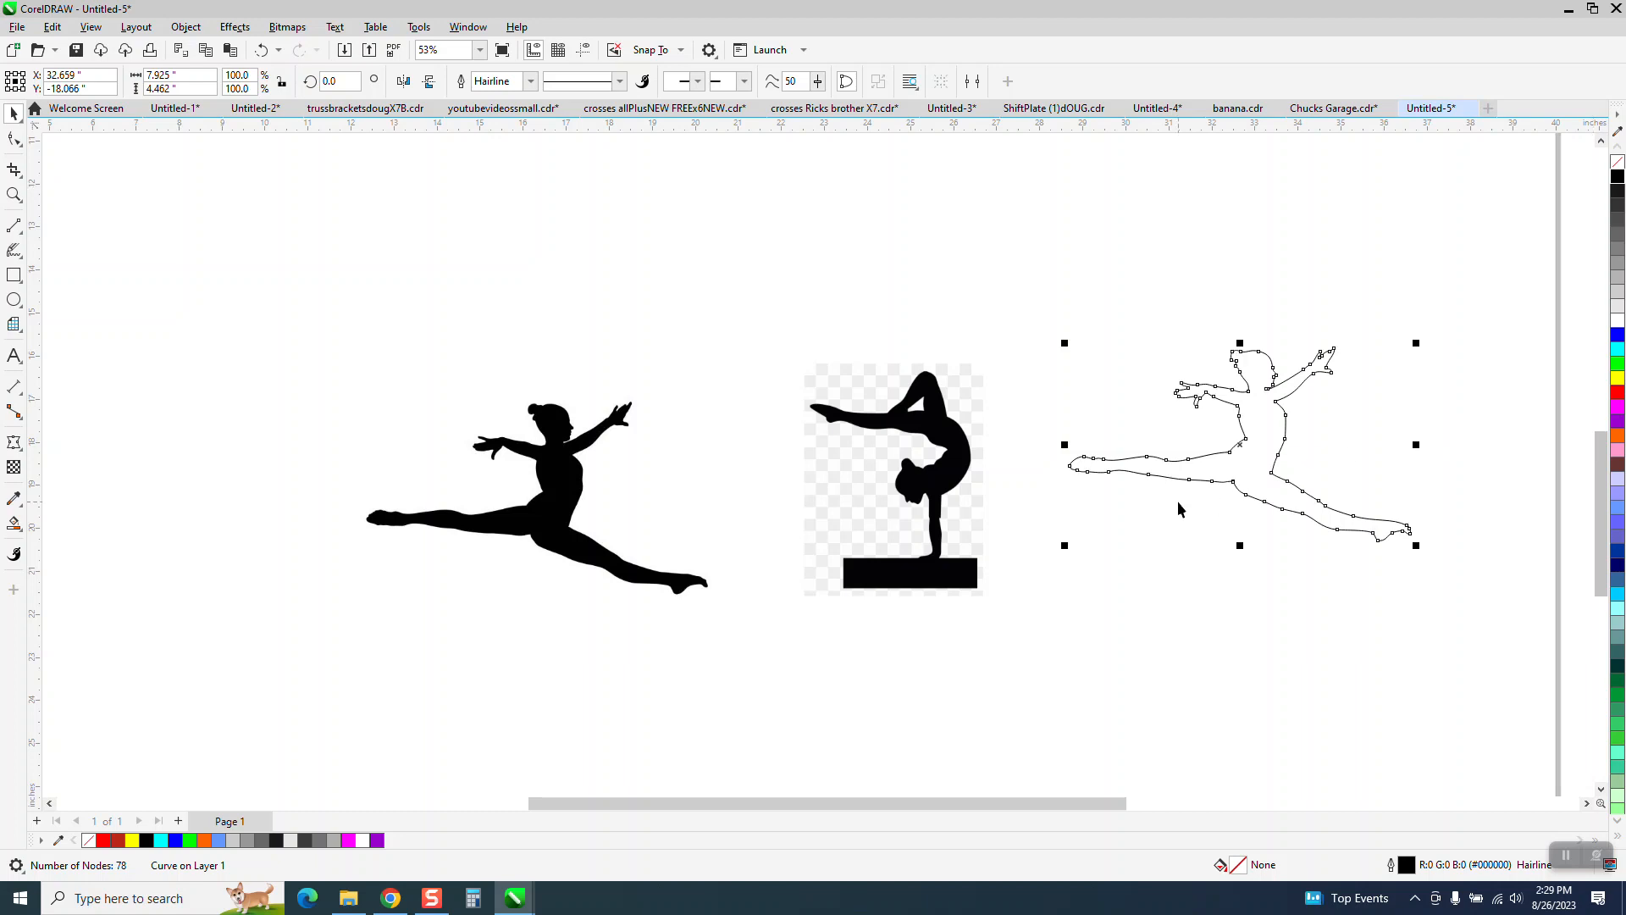
Outline-trace the handstand gymnast bitmap with the Clipart preset and default settings.
{"action": "left_click", "coordinate": [929, 483]}
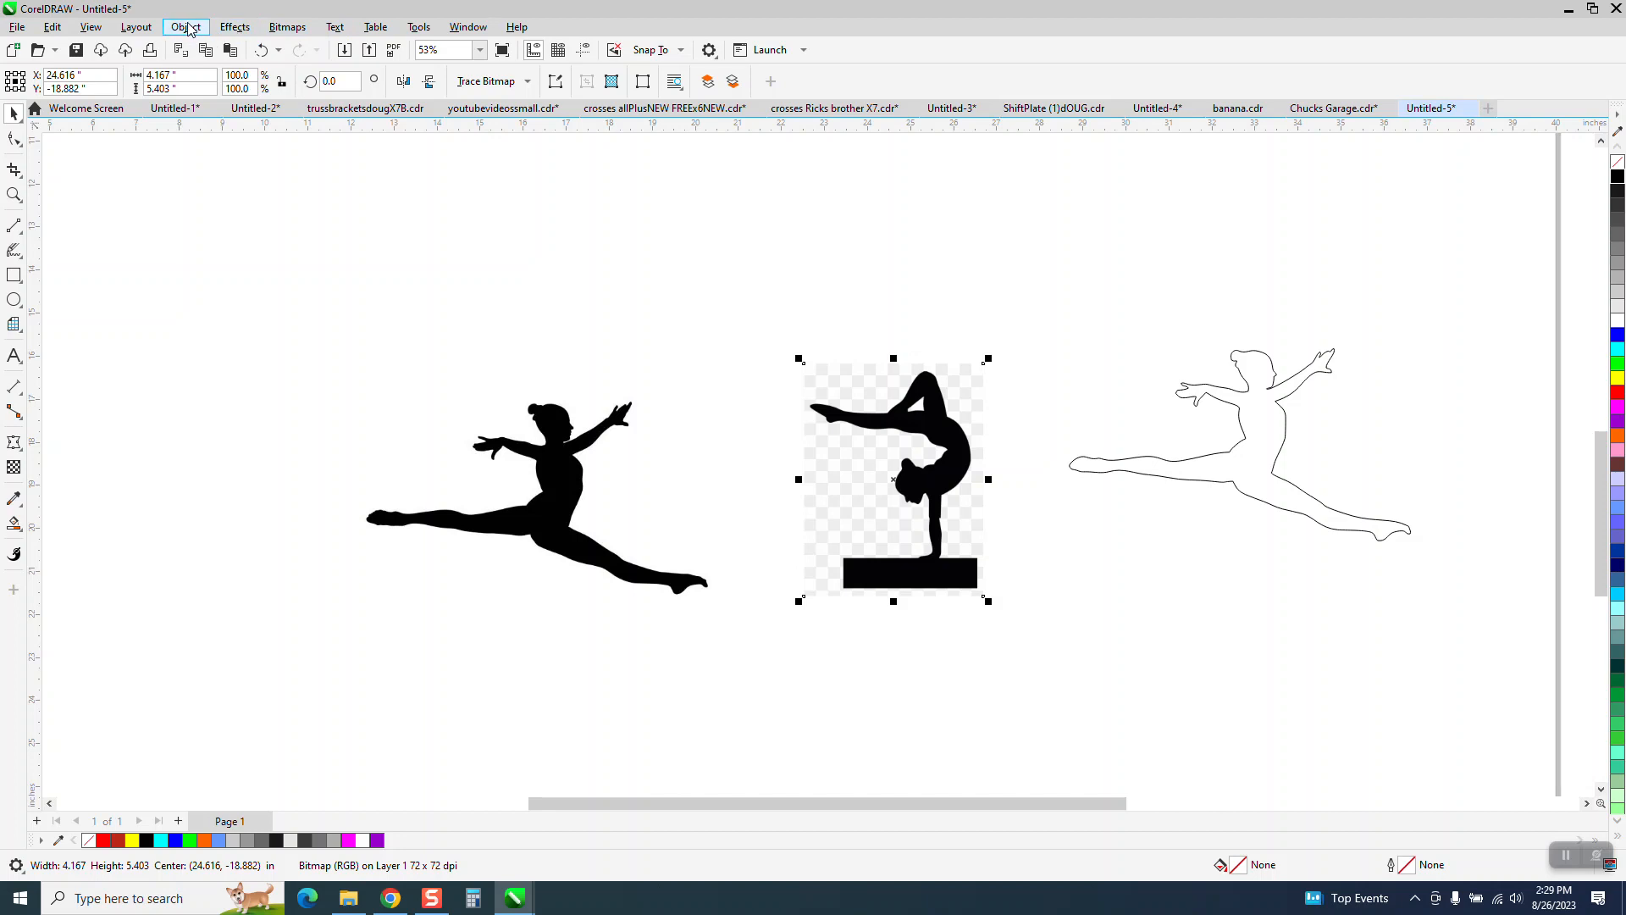
{"action": "left_click", "coordinate": [235, 28]}
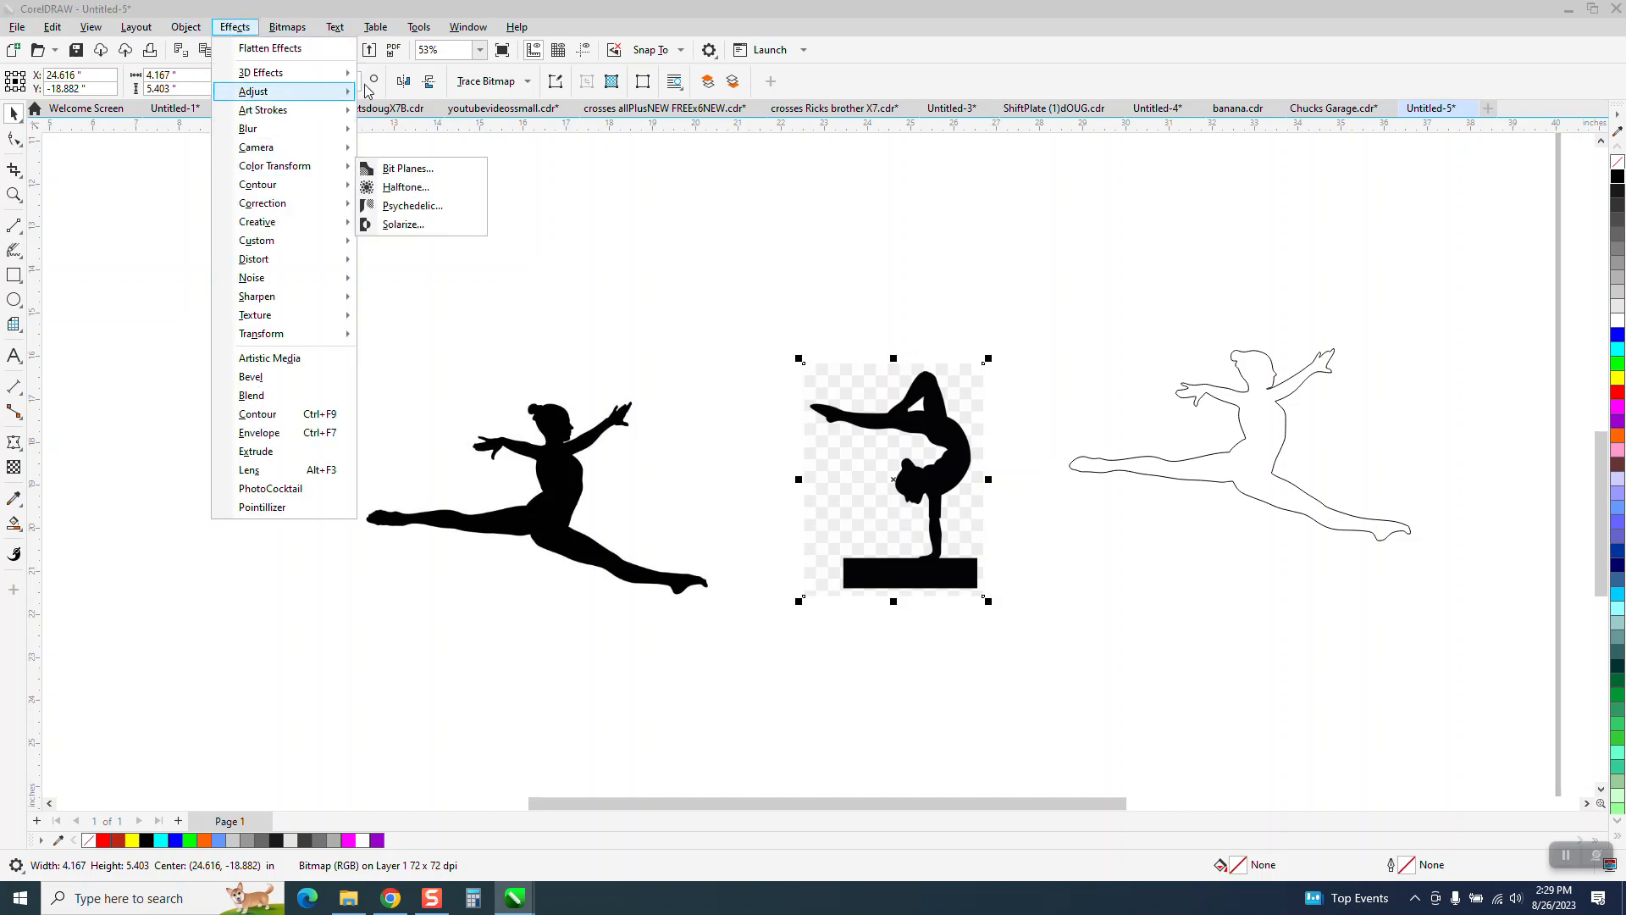
{"action": "mouse_move", "coordinate": [367, 92]}
{"action": "left_click", "coordinate": [490, 81]}
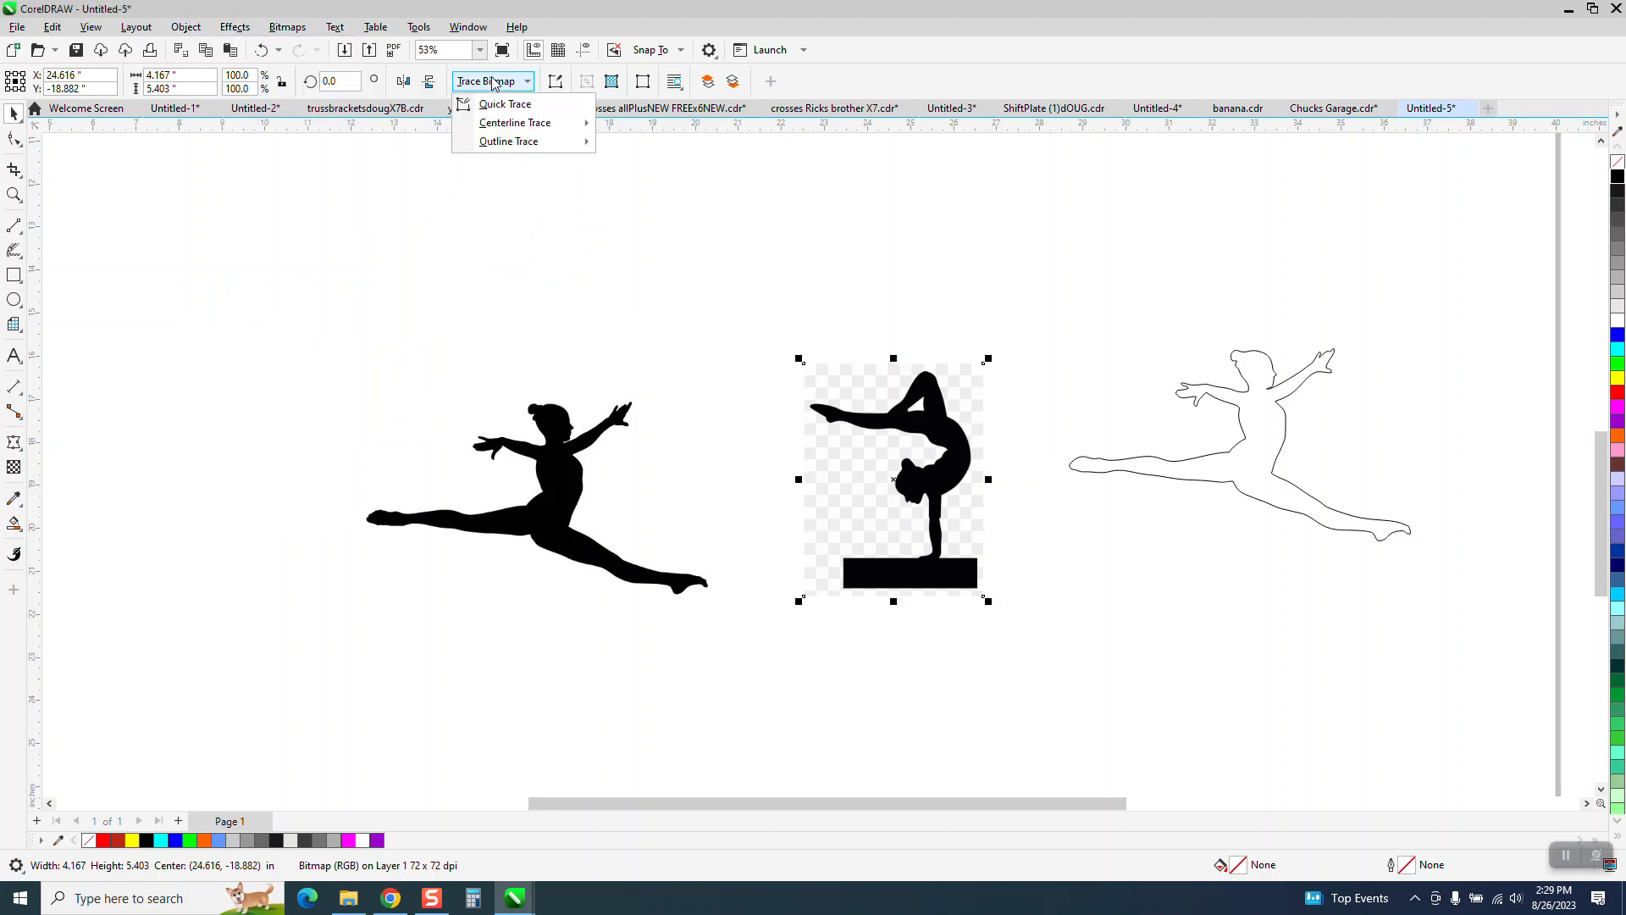
{"action": "mouse_move", "coordinate": [505, 144]}
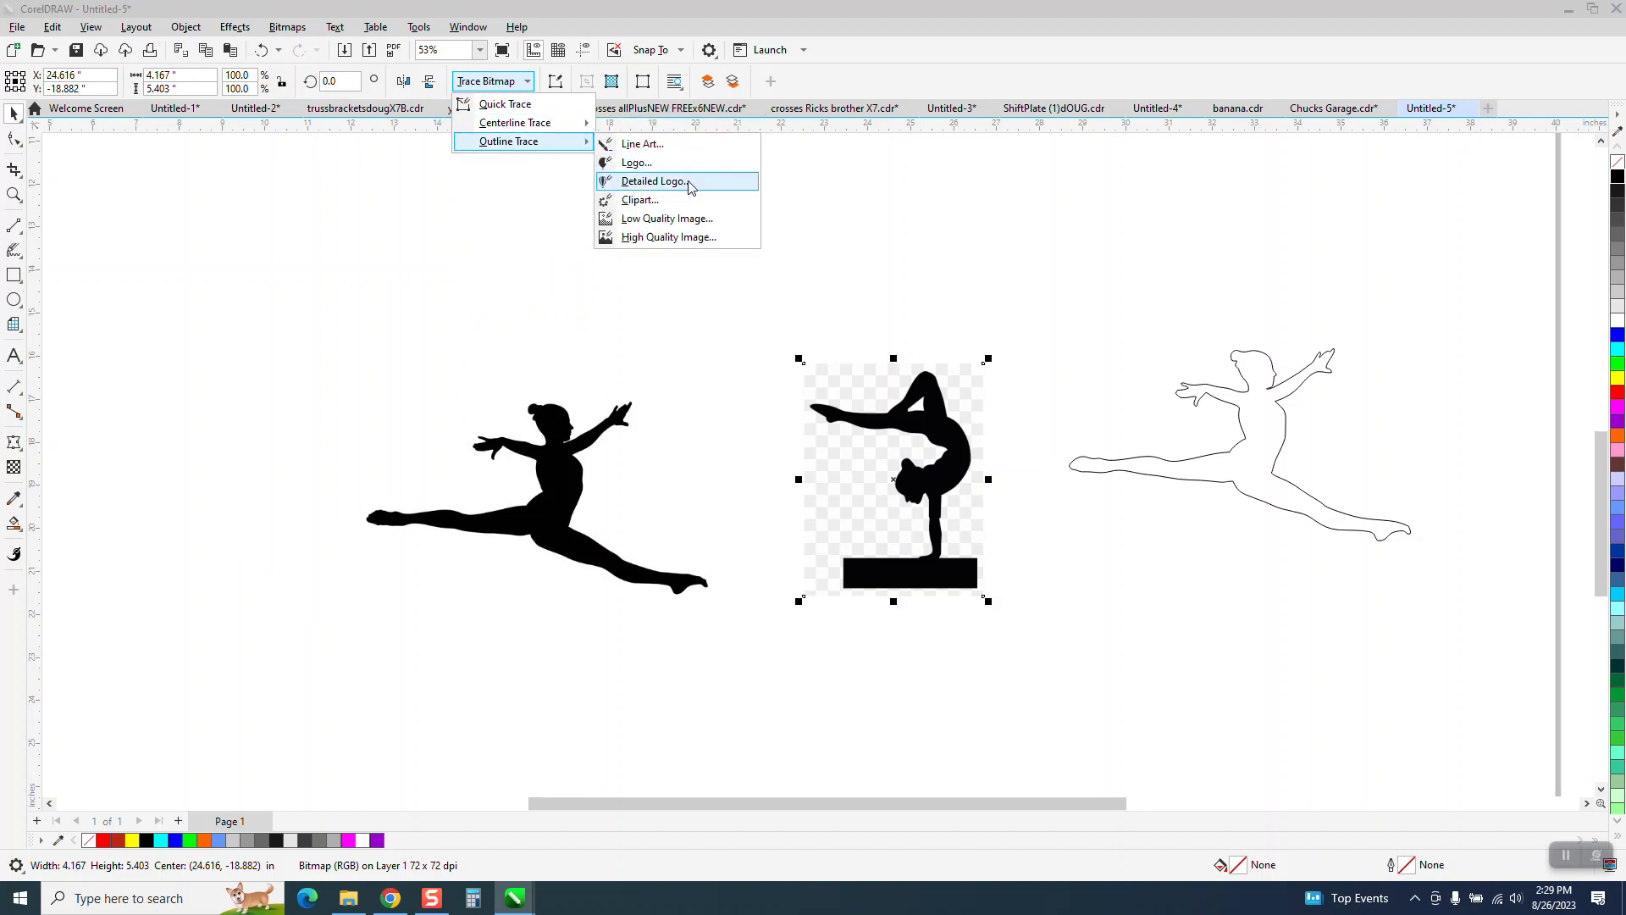
{"action": "left_click", "coordinate": [651, 201]}
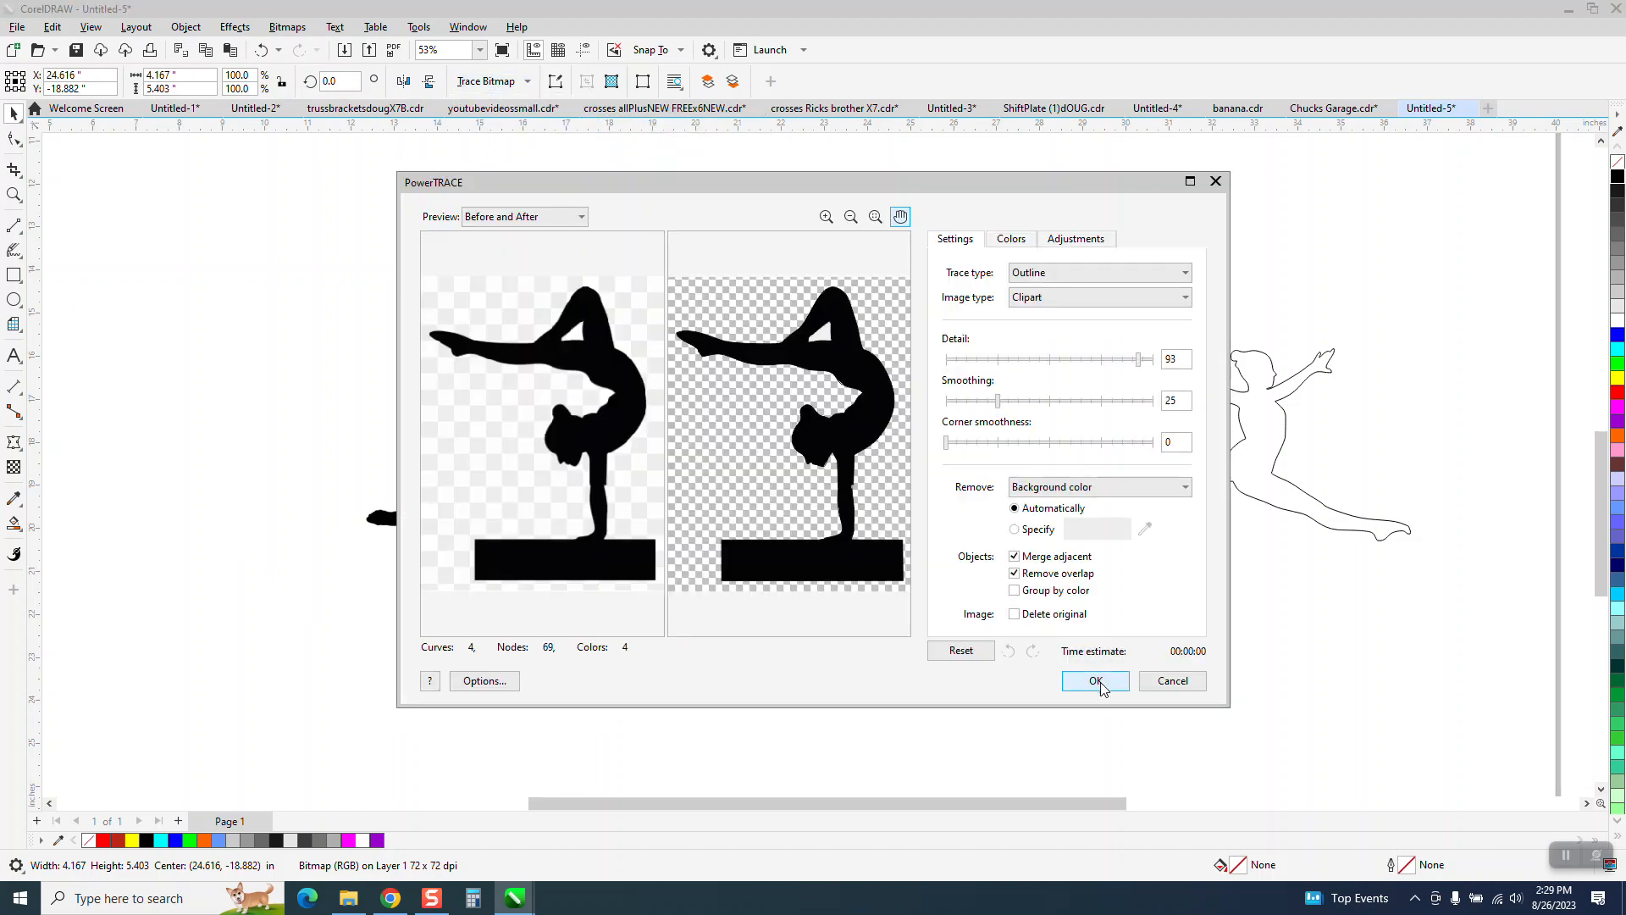
{"action": "left_click", "coordinate": [1095, 681]}
Separate the traced handstand gymnast from the original bitmaps and give it no fill and a black hairline outline.
{"action": "mouse_move", "coordinate": [835, 448]}
{"action": "left_mouse_down"}
{"action": "mouse_move", "coordinate": [1100, 591]}
{"action": "mouse_move", "coordinate": [1093, 574]}
{"action": "left_mouse_up"}
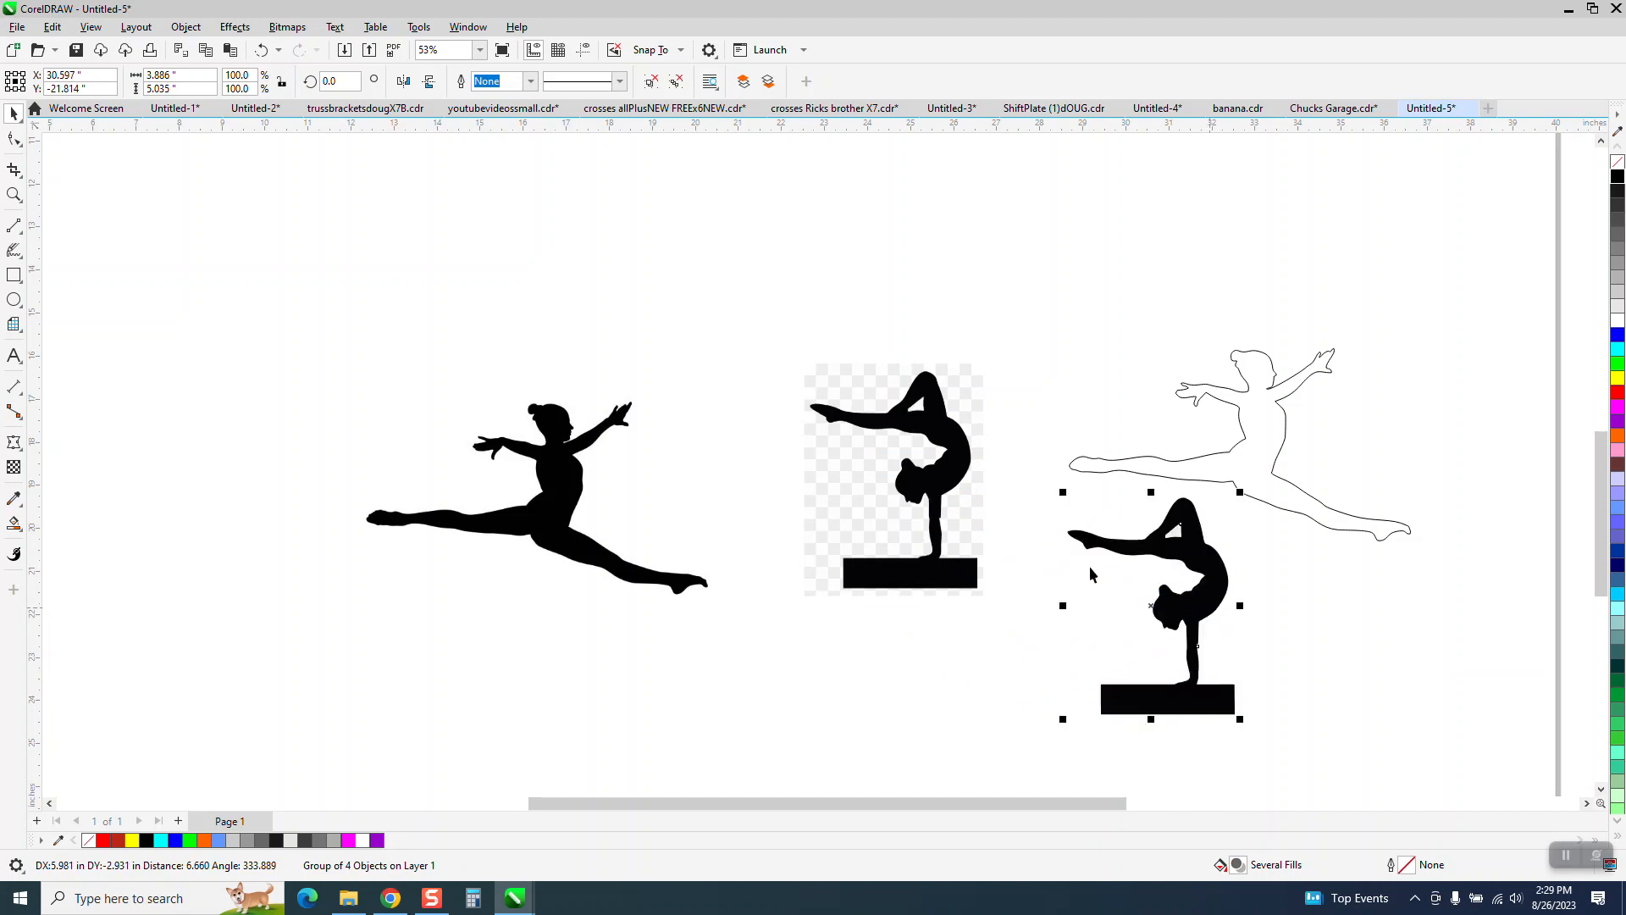
{"action": "left_click_drag", "start_coordinate": [957, 484], "coordinate": [282, 425]}
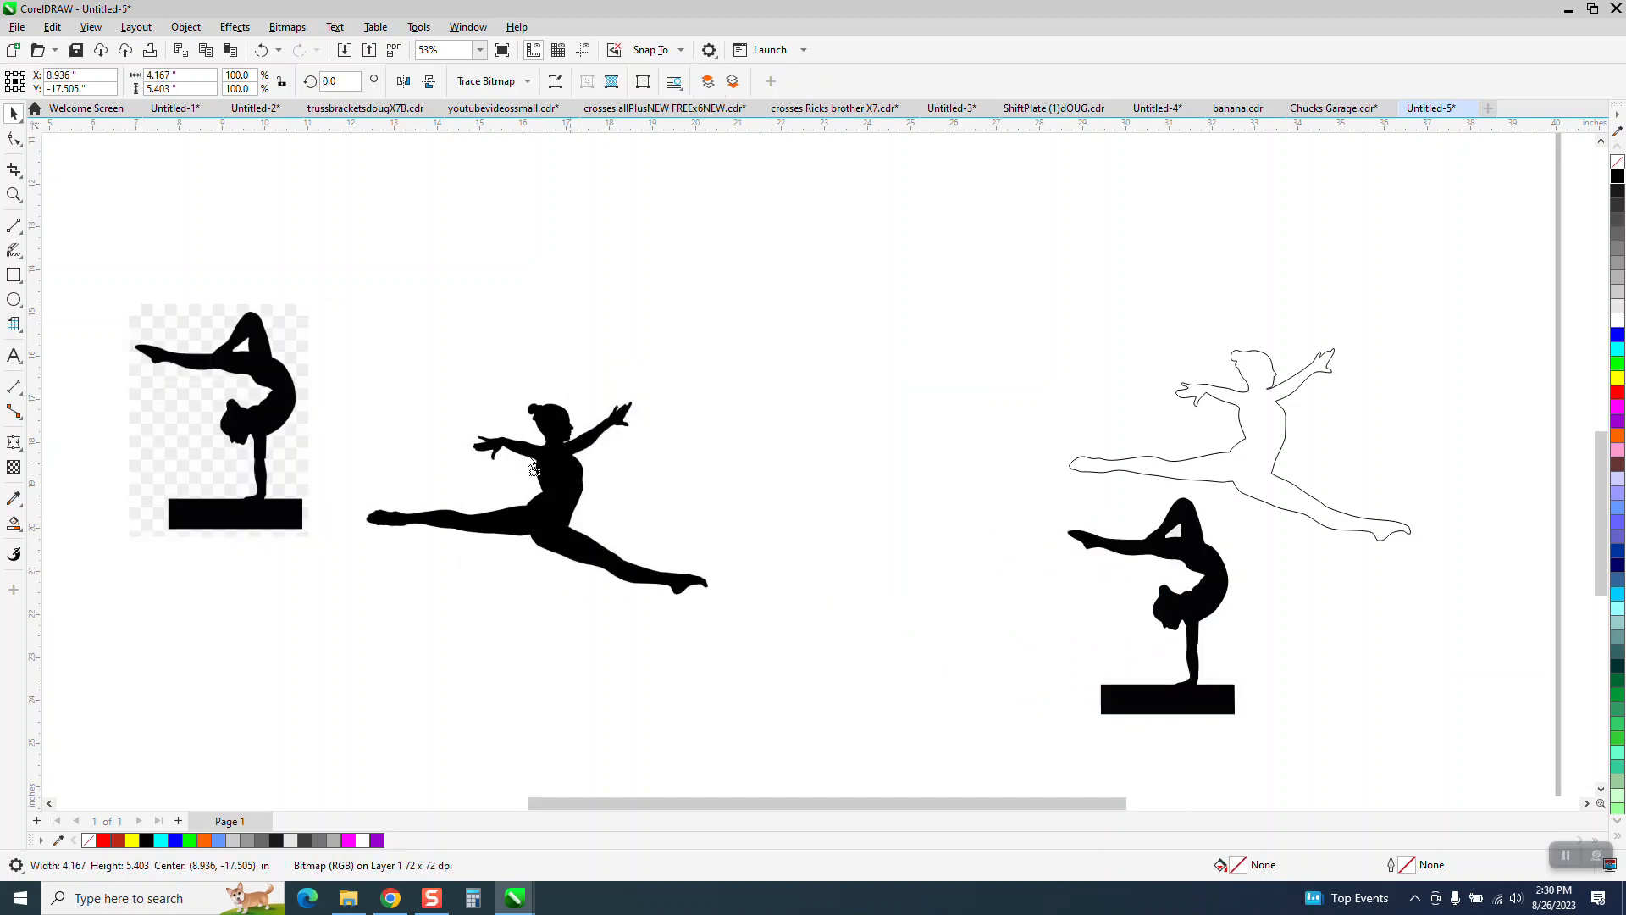
{"action": "left_click_drag", "start_coordinate": [532, 465], "coordinate": [301, 338]}
{"action": "mouse_move", "coordinate": [1195, 566]}
{"action": "left_mouse_down"}
{"action": "mouse_move", "coordinate": [1136, 567]}
{"action": "mouse_move", "coordinate": [842, 392]}
{"action": "mouse_move", "coordinate": [810, 328]}
{"action": "left_mouse_up"}
{"action": "left_click", "coordinate": [1617, 162]}
{"action": "right_click", "coordinate": [1616, 190]}
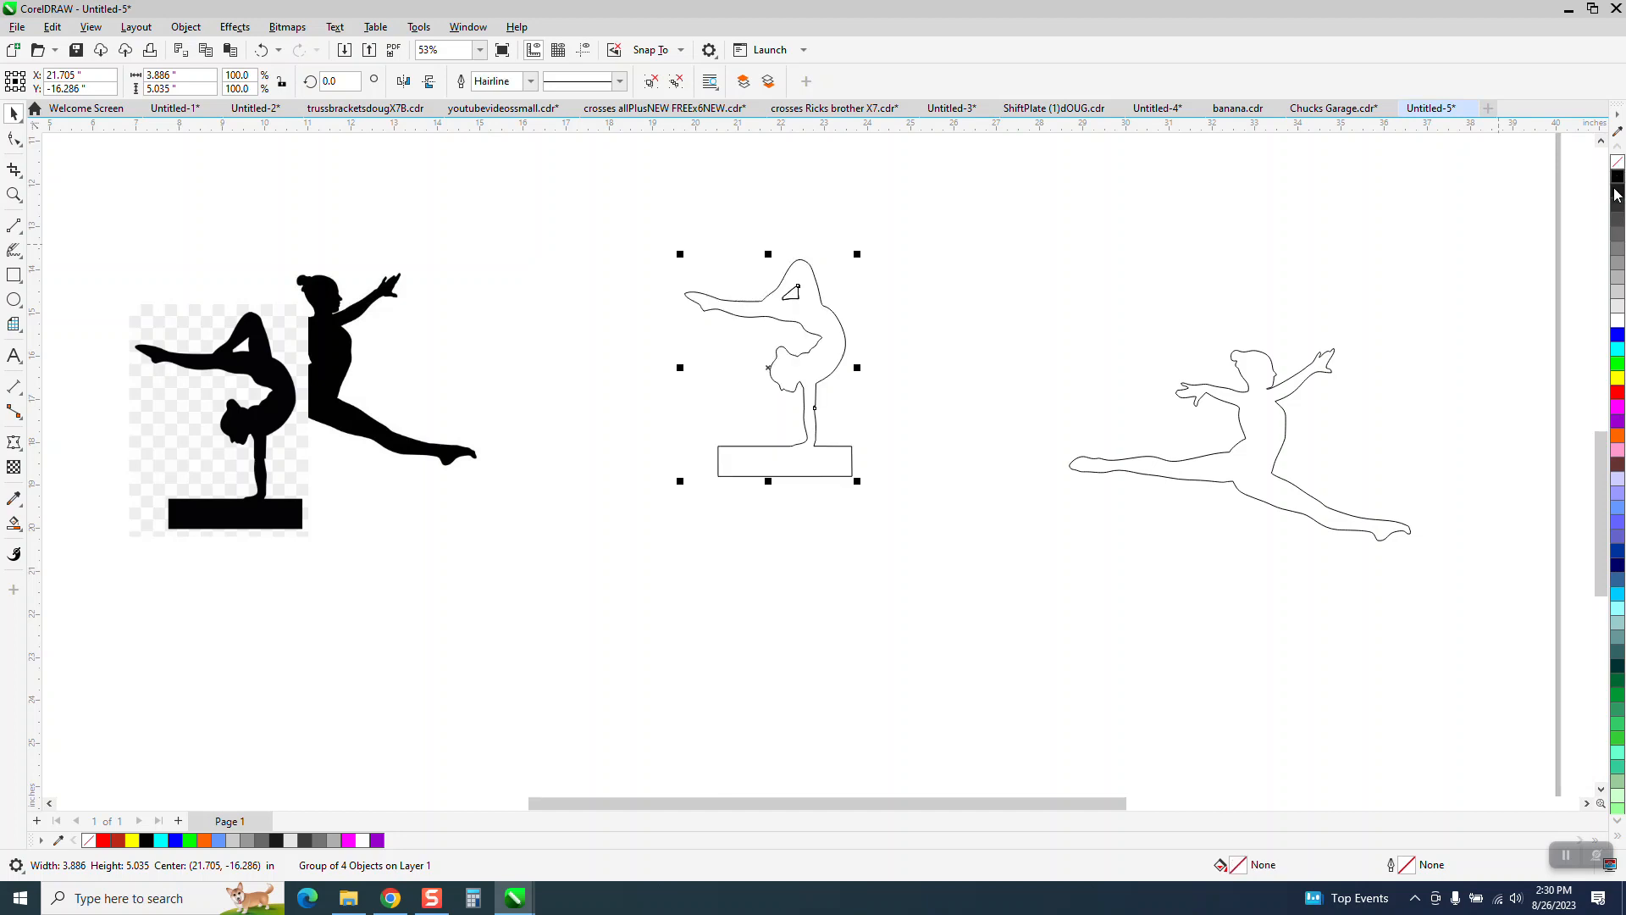
Delete the stray pointed segment on the inside of the handstand gymnast's arm with Virtual Segment Delete.
{"action": "key", "text": "z"}
{"action": "left_click_drag", "start_coordinate": [632, 399], "coordinate": [1004, 542]}
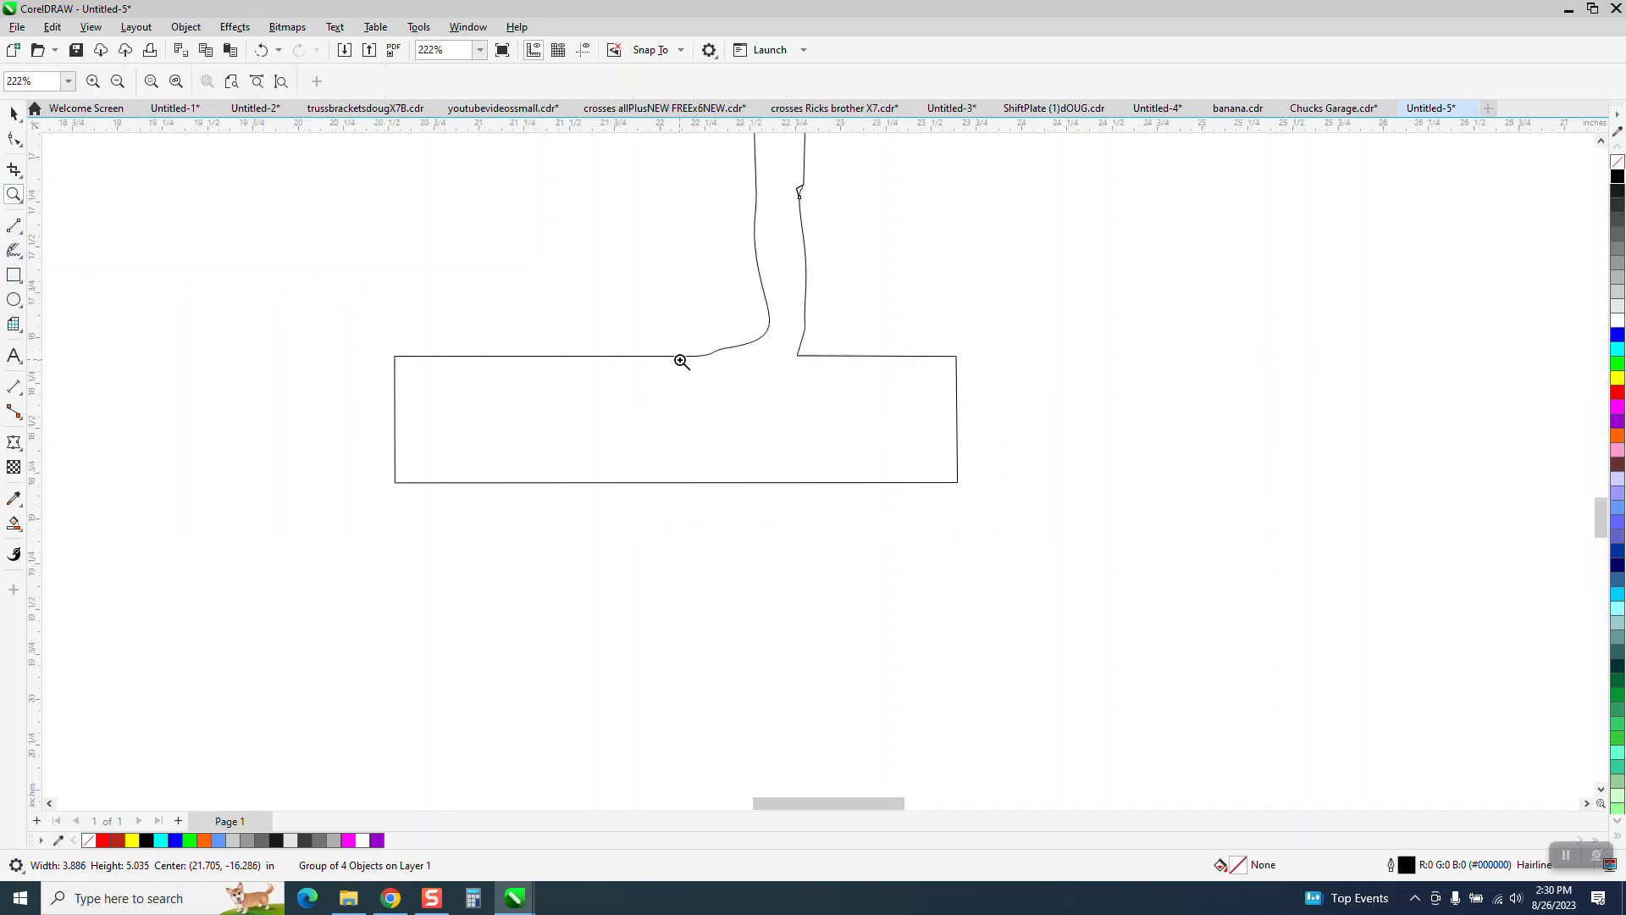
{"action": "left_click_drag", "start_coordinate": [748, 180], "coordinate": [906, 255]}
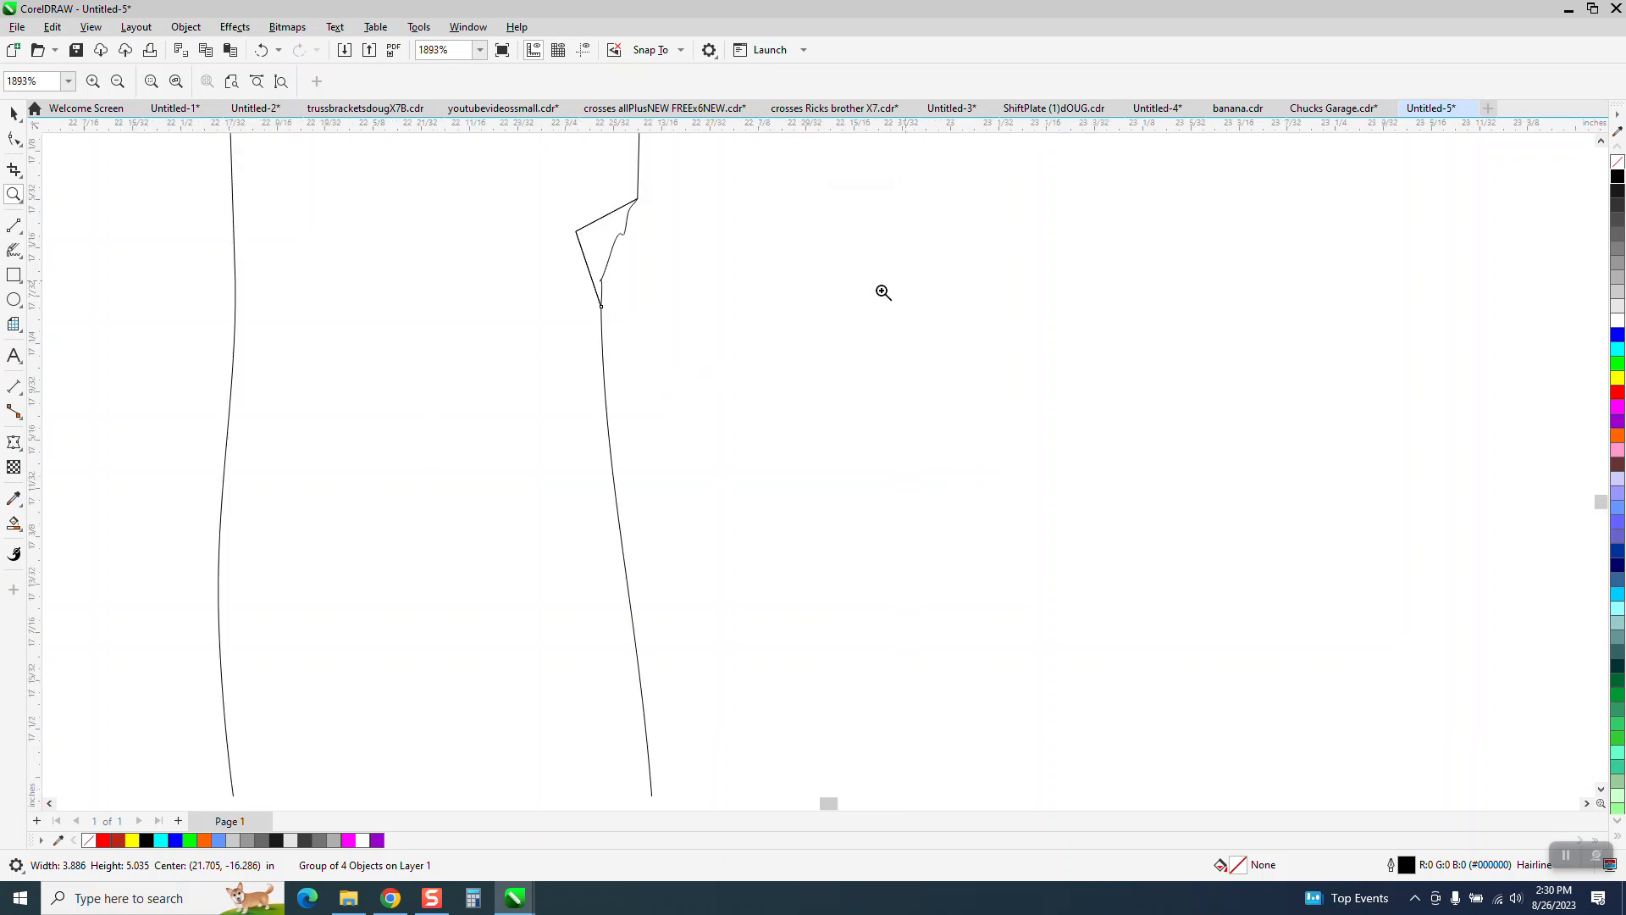
{"action": "left_click", "coordinate": [20, 175]}
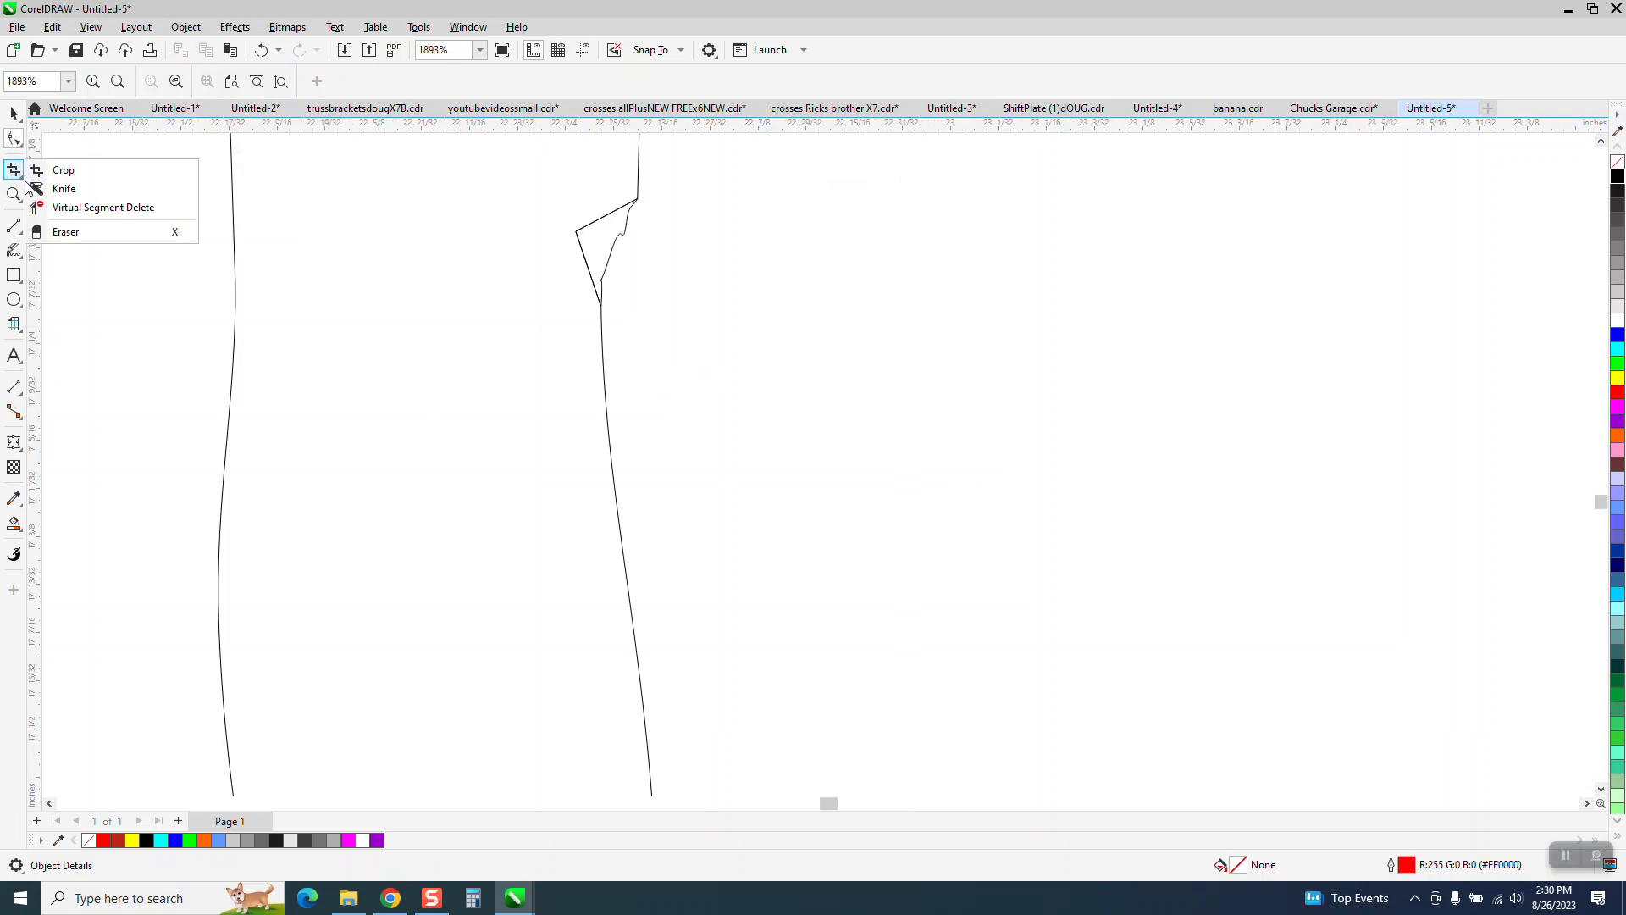
{"action": "left_click", "coordinate": [95, 208]}
{"action": "left_click_drag", "start_coordinate": [559, 230], "coordinate": [586, 247]}
{"action": "scroll", "coordinate": [633, 320], "scroll_direction": "down", "scroll_amount": 4}
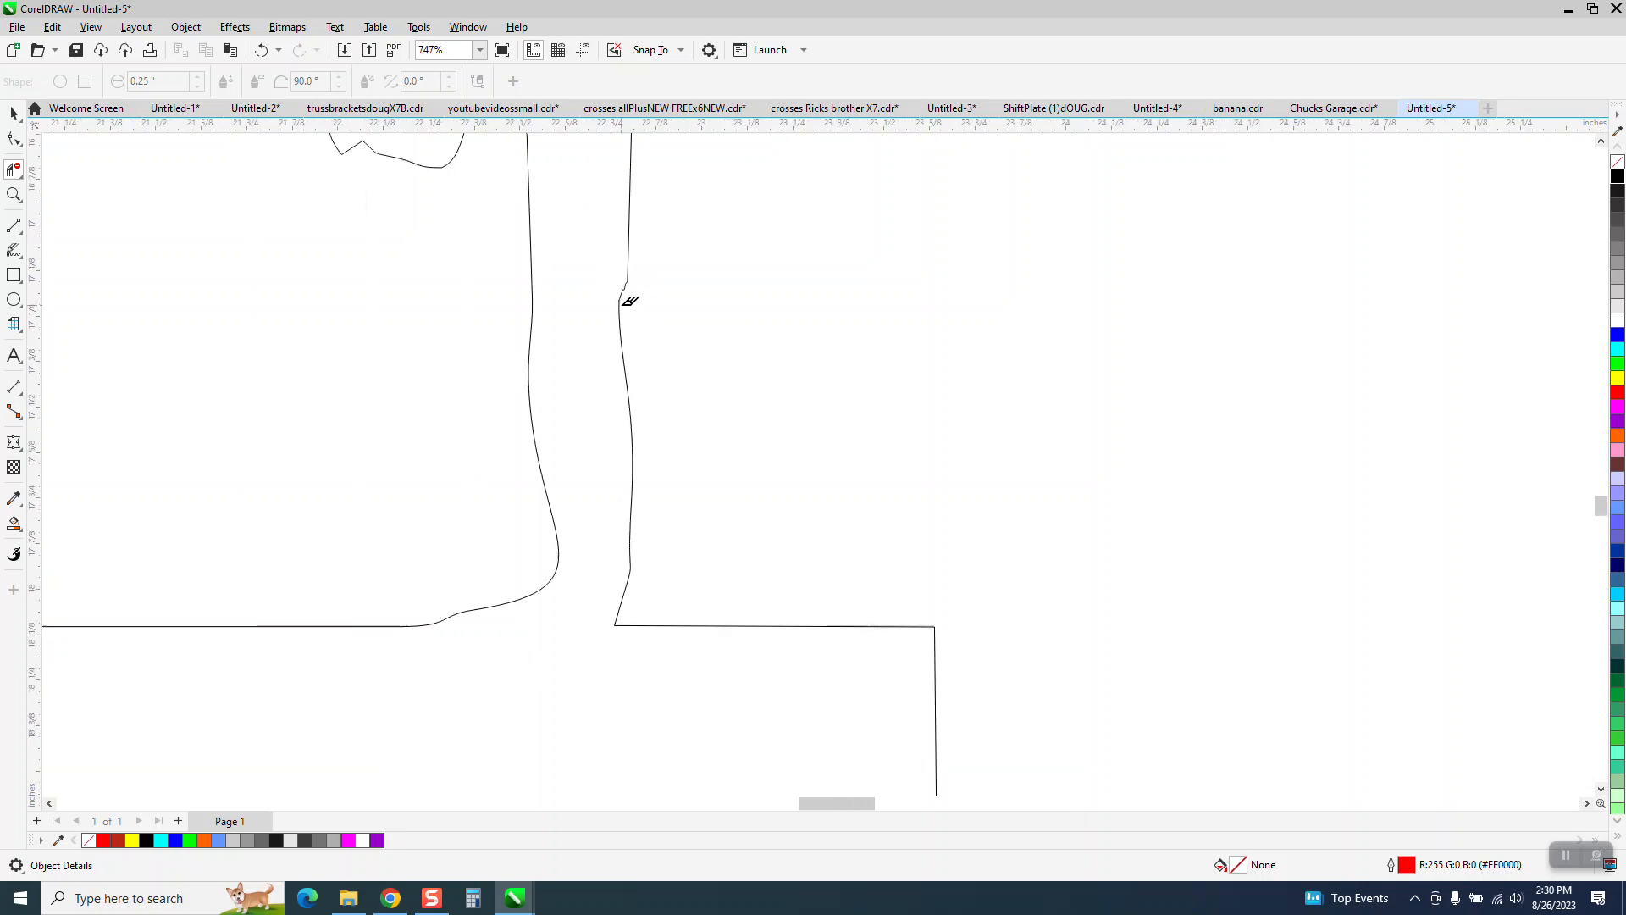
Draw a two-point line about 0.53 in long along the block's upper edge to close off the supporting hand.
{"action": "left_click", "coordinate": [14, 113]}
{"action": "scroll", "coordinate": [769, 630], "scroll_direction": "down", "scroll_amount": 1}
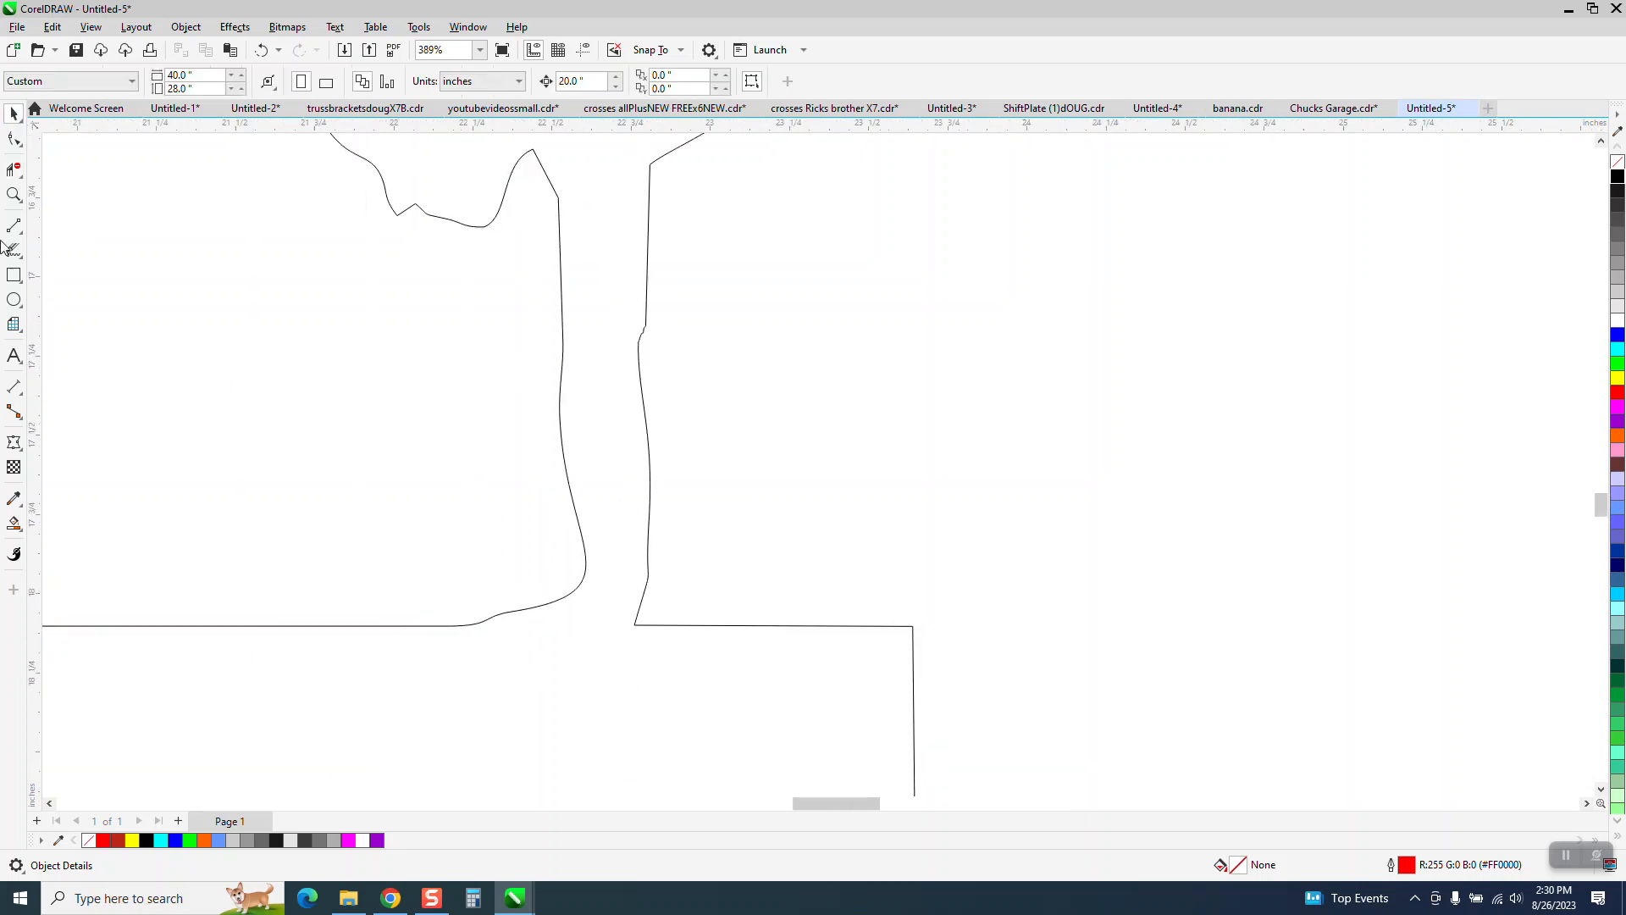
{"action": "left_click", "coordinate": [18, 237]}
{"action": "left_click", "coordinate": [76, 243]}
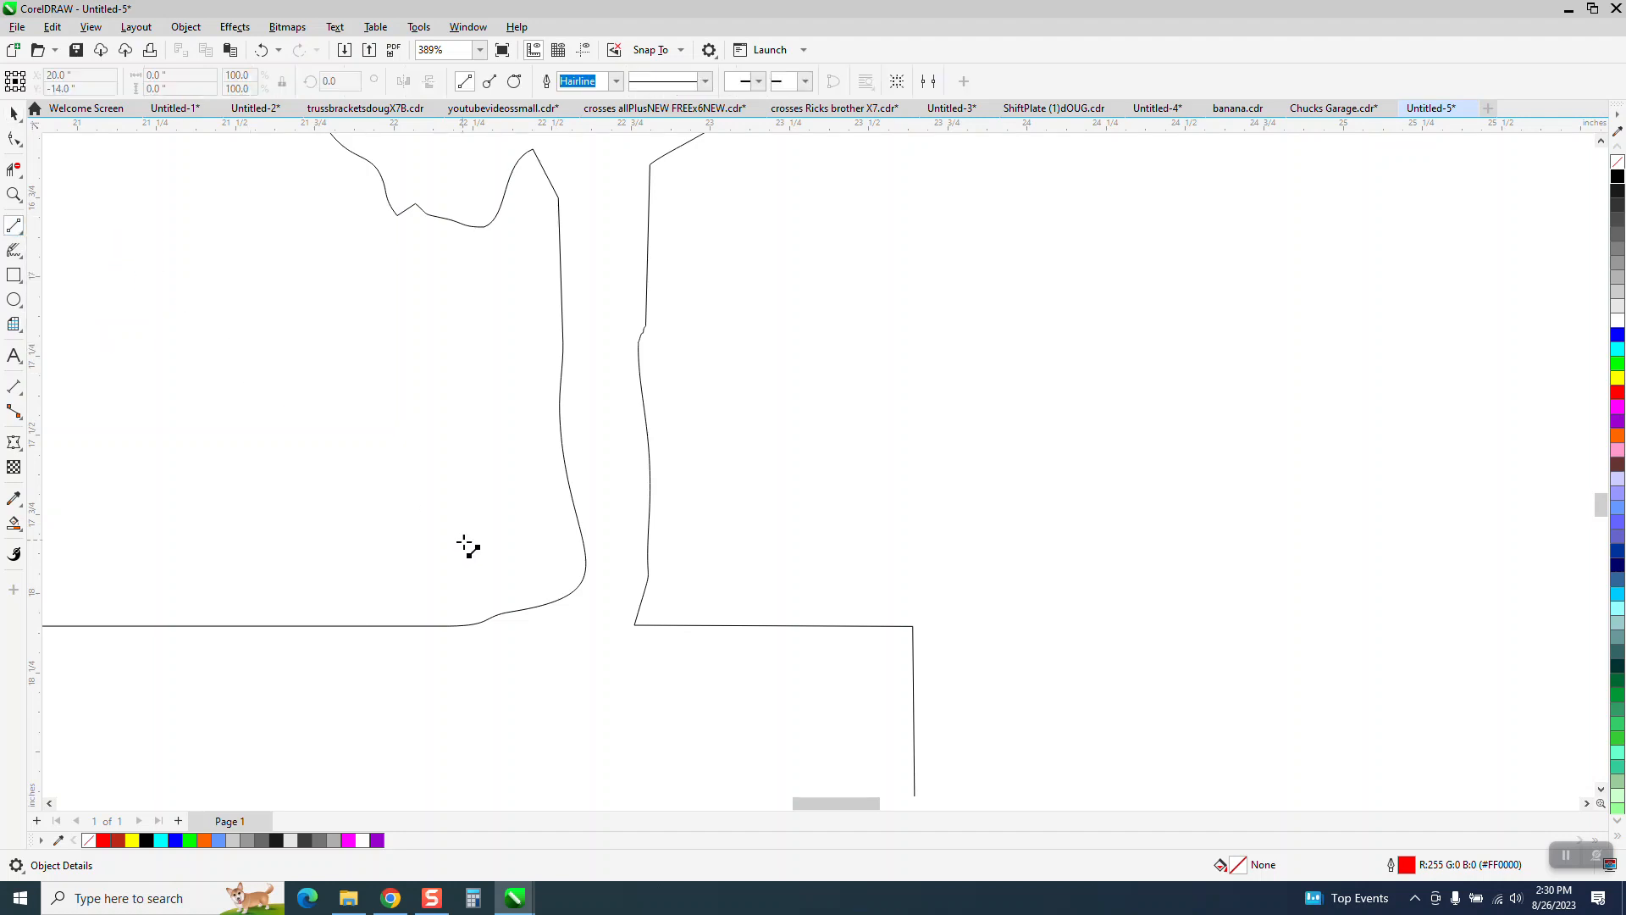
{"action": "left_click_drag", "start_coordinate": [635, 625], "coordinate": [465, 625]}
{"action": "scroll", "coordinate": [449, 550], "scroll_direction": "down", "scroll_amount": 6}
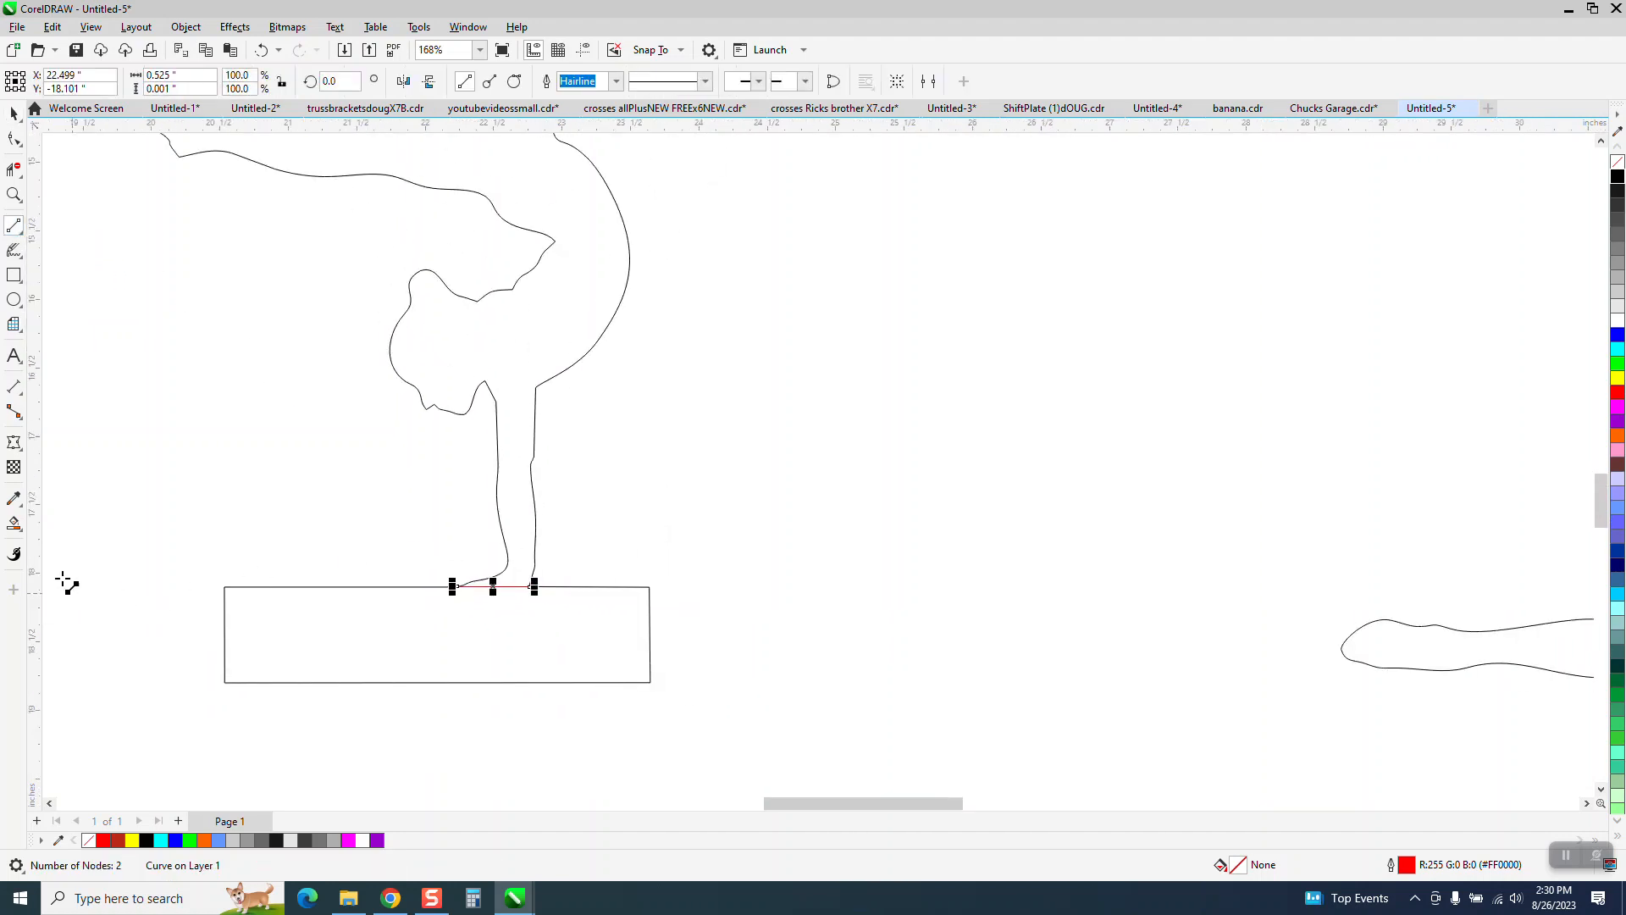
Create a black, outline-free shape of the handstand gymnast above the block with Smart Fill.
{"action": "left_click", "coordinate": [14, 526]}
{"action": "left_click", "coordinate": [485, 328]}
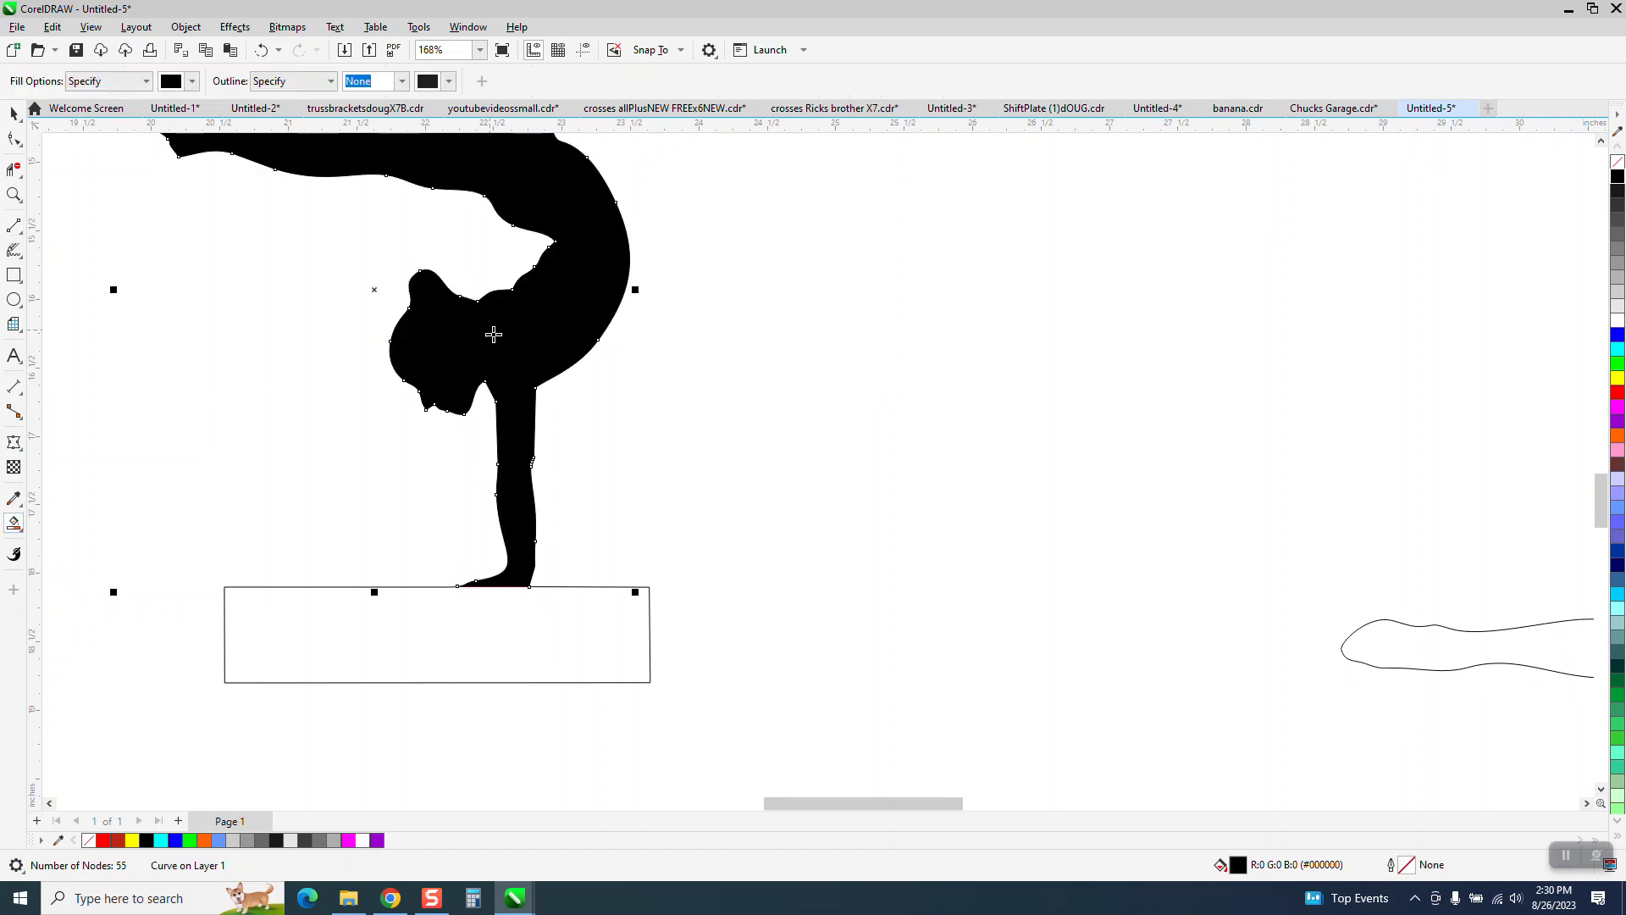
{"action": "scroll", "coordinate": [356, 459], "scroll_direction": "down", "scroll_amount": 2}
{"action": "left_click", "coordinate": [14, 113]}
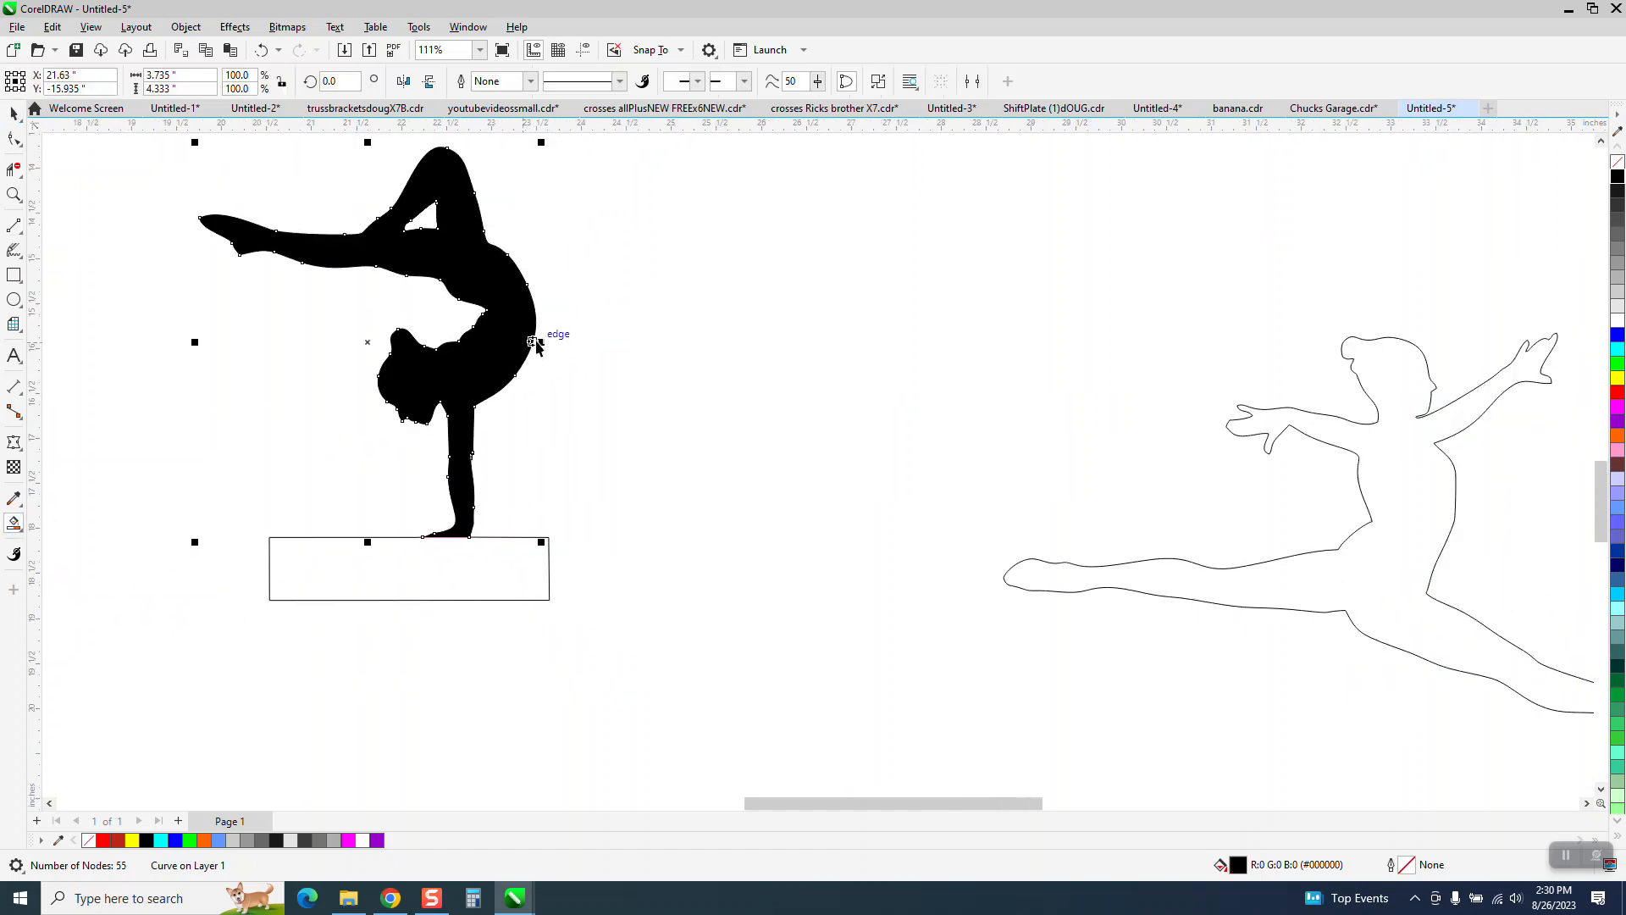
Move the black handstand shape clear of the block, remove its fill and give it a black outline.
{"action": "left_click_drag", "start_coordinate": [520, 336], "coordinate": [857, 391]}
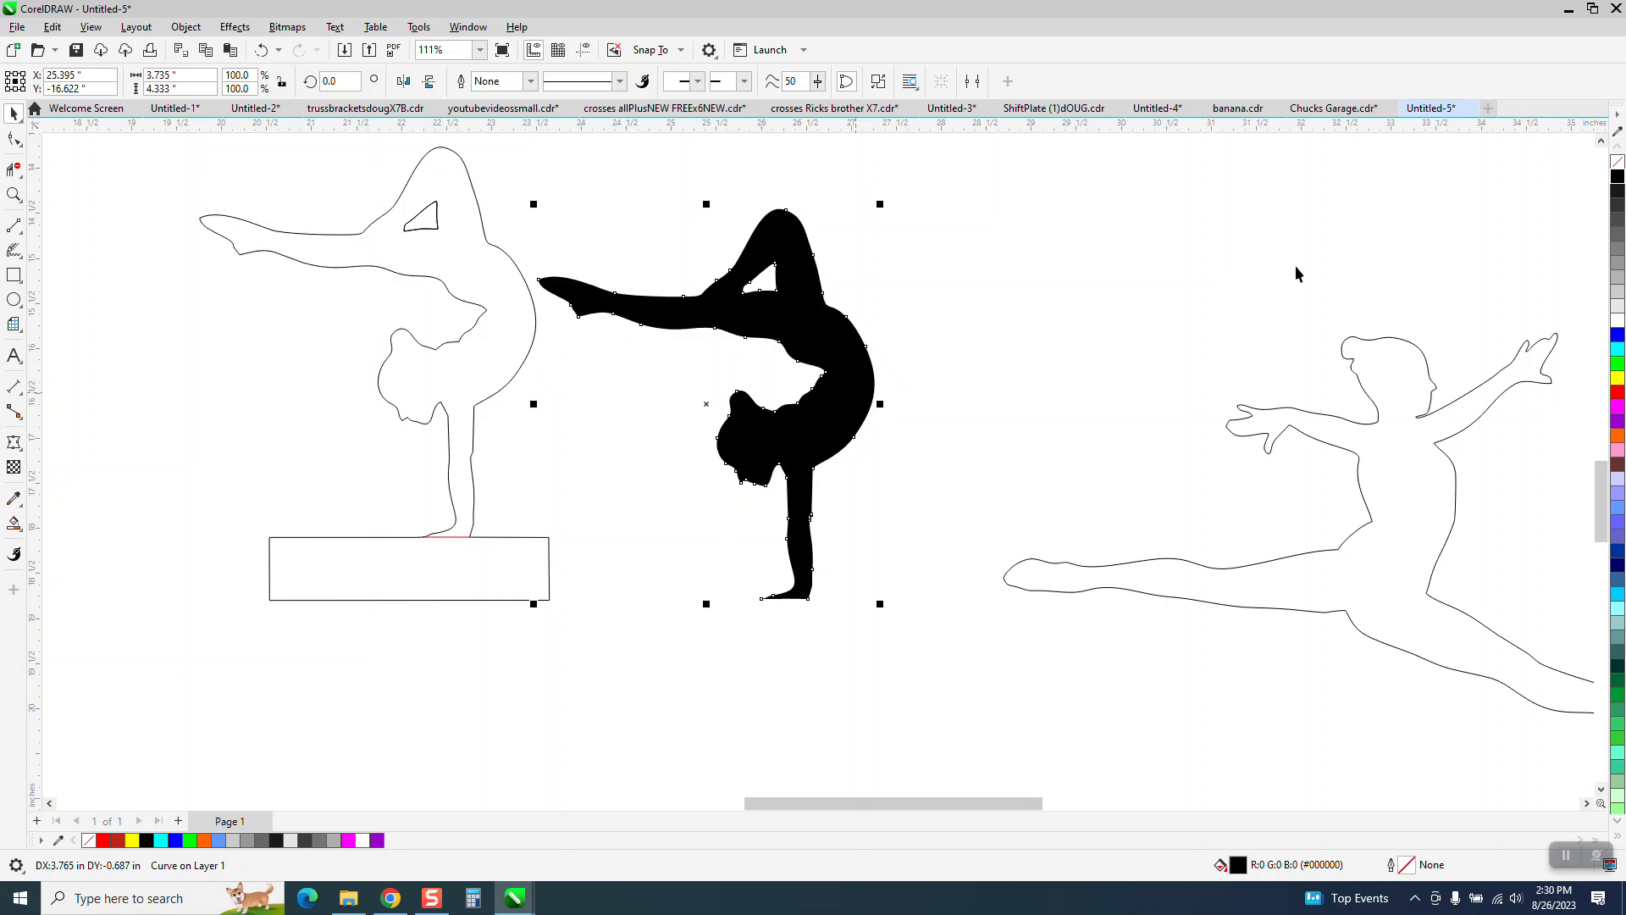
{"action": "left_click", "coordinate": [1613, 163]}
{"action": "right_click", "coordinate": [1617, 176]}
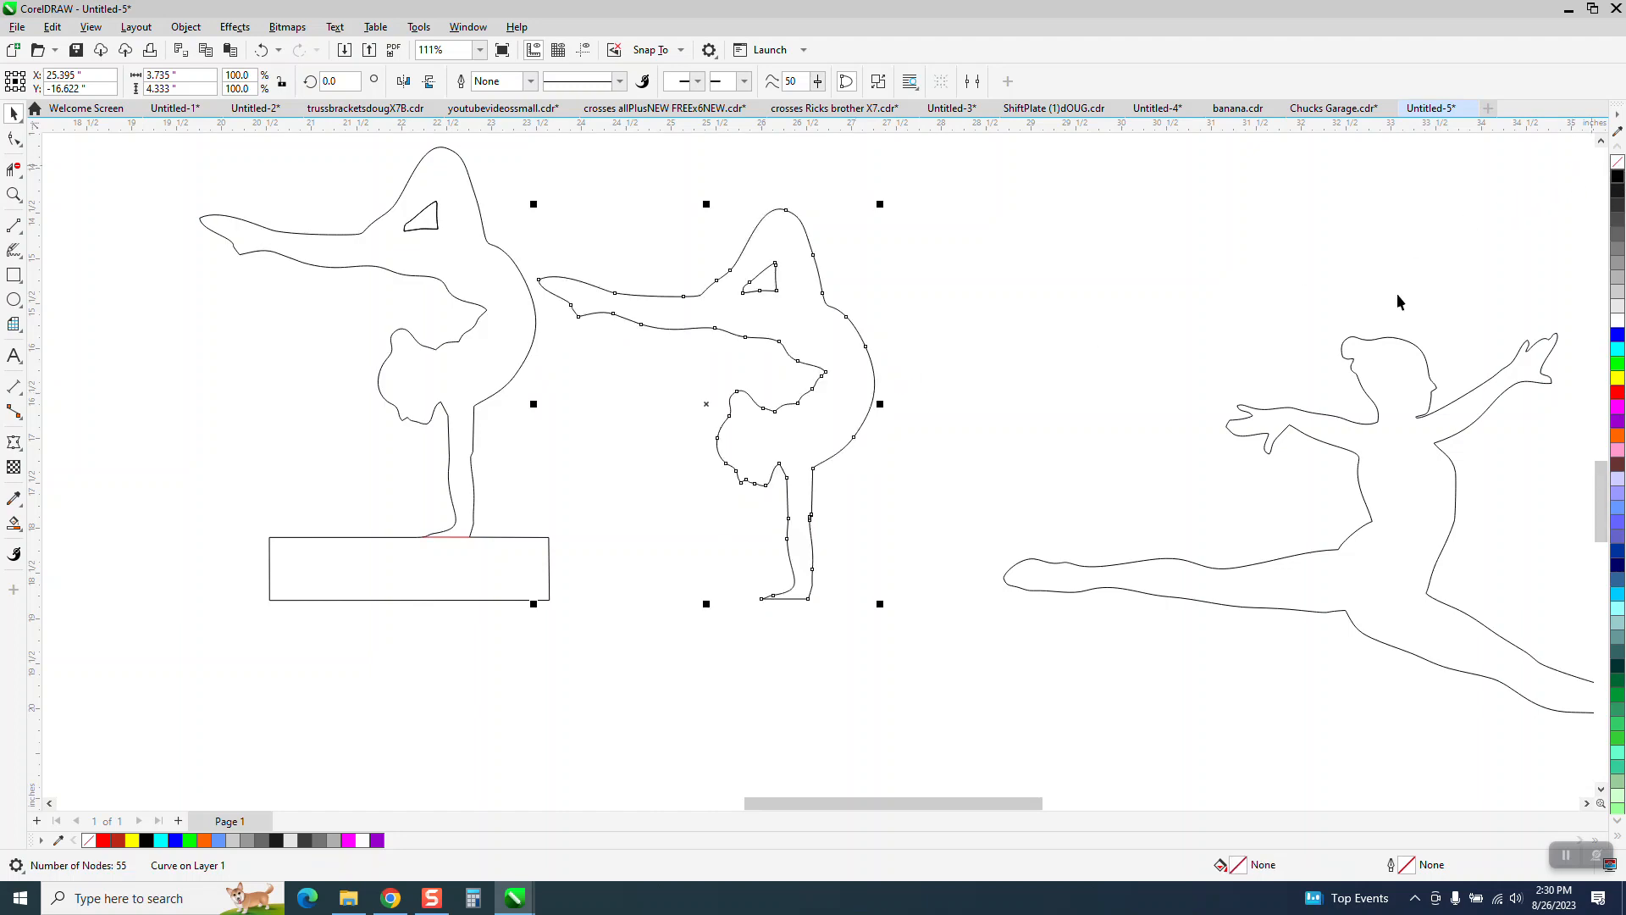
Delete the original traced handstand outline together with its block.
{"action": "left_click", "coordinate": [494, 396]}
{"action": "left_click", "coordinate": [494, 396]}
{"action": "key", "text": "Delete"}
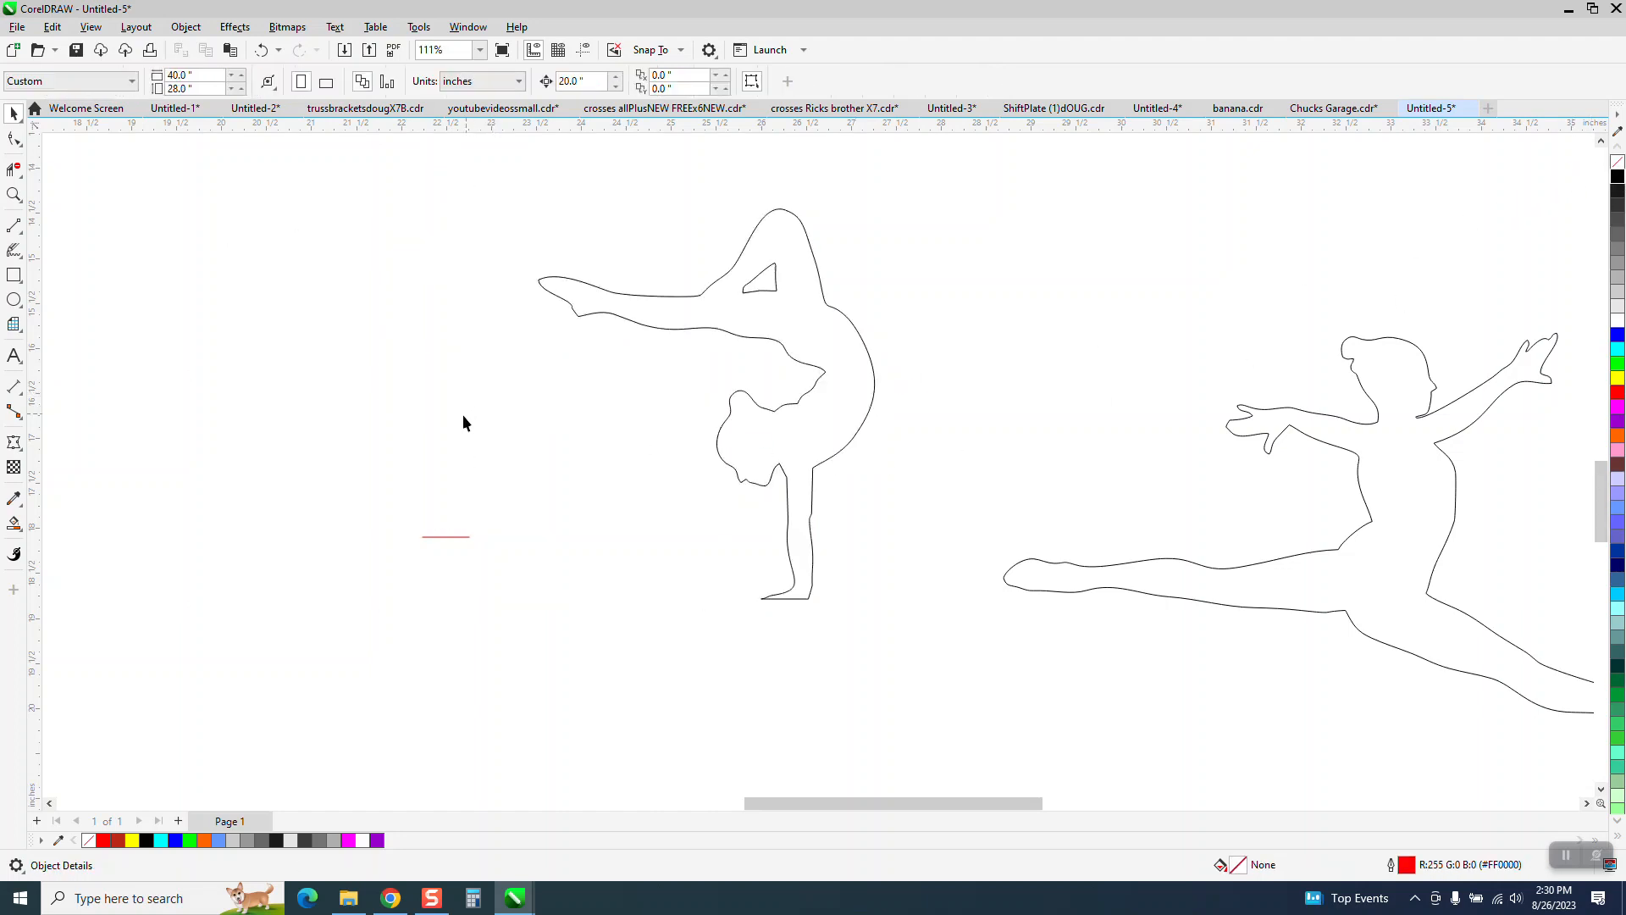
Clear the page by moving the gymnast bitmaps off its left edge and both gymnast outlines off its right edge.
{"action": "scroll", "coordinate": [786, 522], "scroll_direction": "down", "scroll_amount": 2}
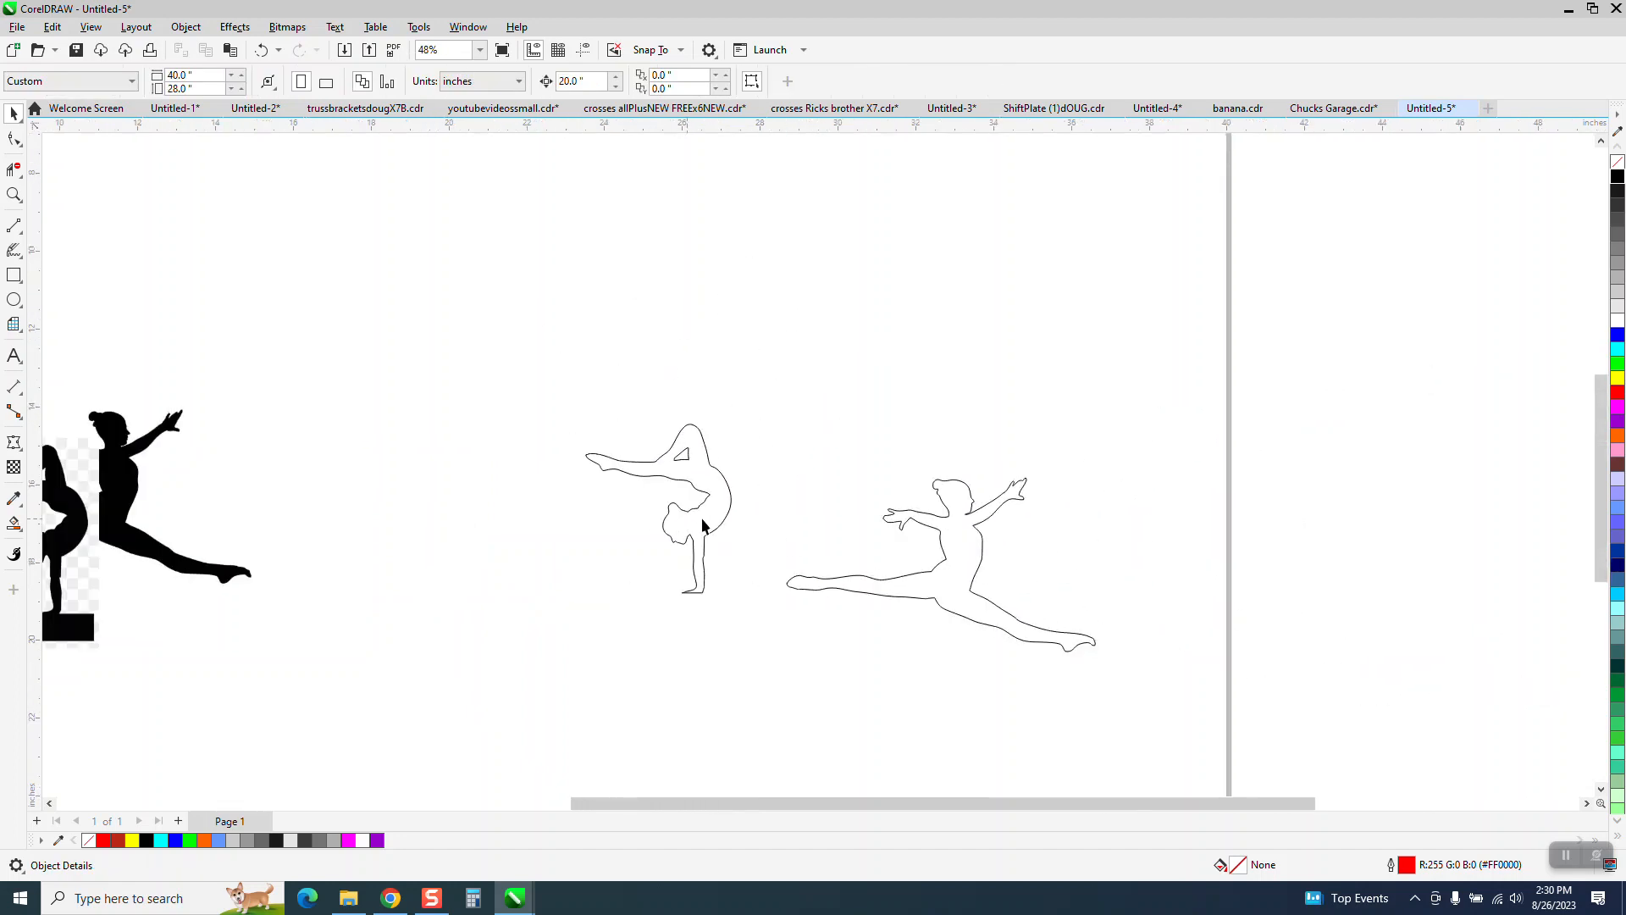
{"action": "scroll", "coordinate": [710, 507], "scroll_direction": "down", "scroll_amount": 3}
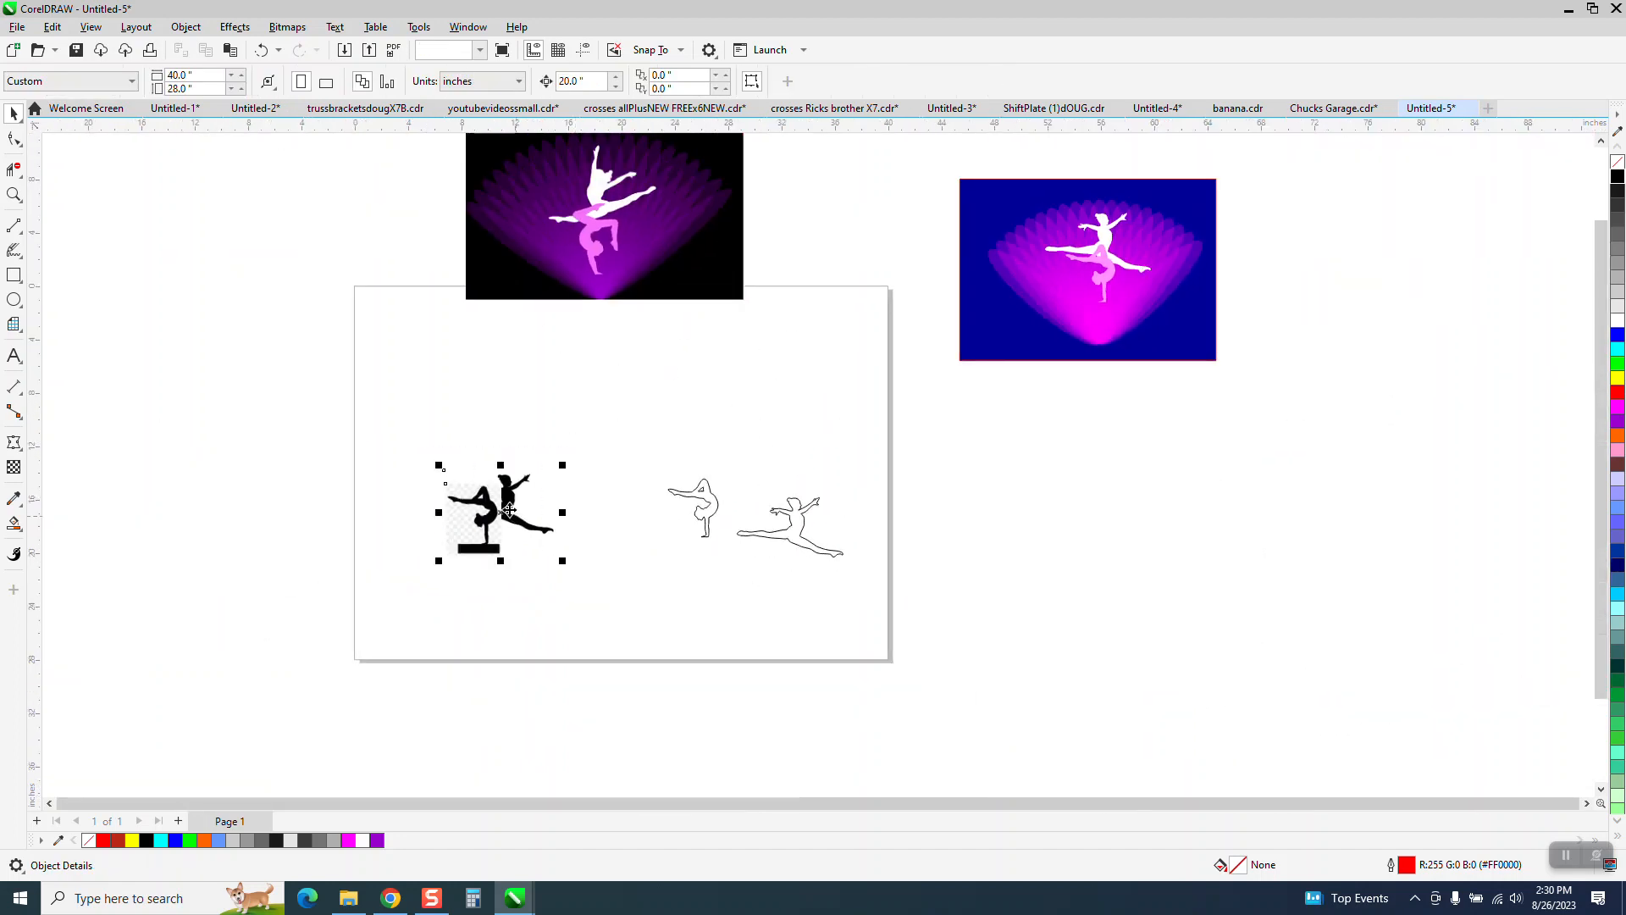
{"action": "left_click_drag", "start_coordinate": [508, 510], "coordinate": [339, 379]}
{"action": "left_click_drag", "start_coordinate": [664, 454], "coordinate": [962, 592]}
{"action": "left_click_drag", "start_coordinate": [883, 521], "coordinate": [1192, 524]}
Draw a tall, narrow ellipse about 1.85 in wide and 10.9 in high on the page.
{"action": "left_click", "coordinate": [13, 194]}
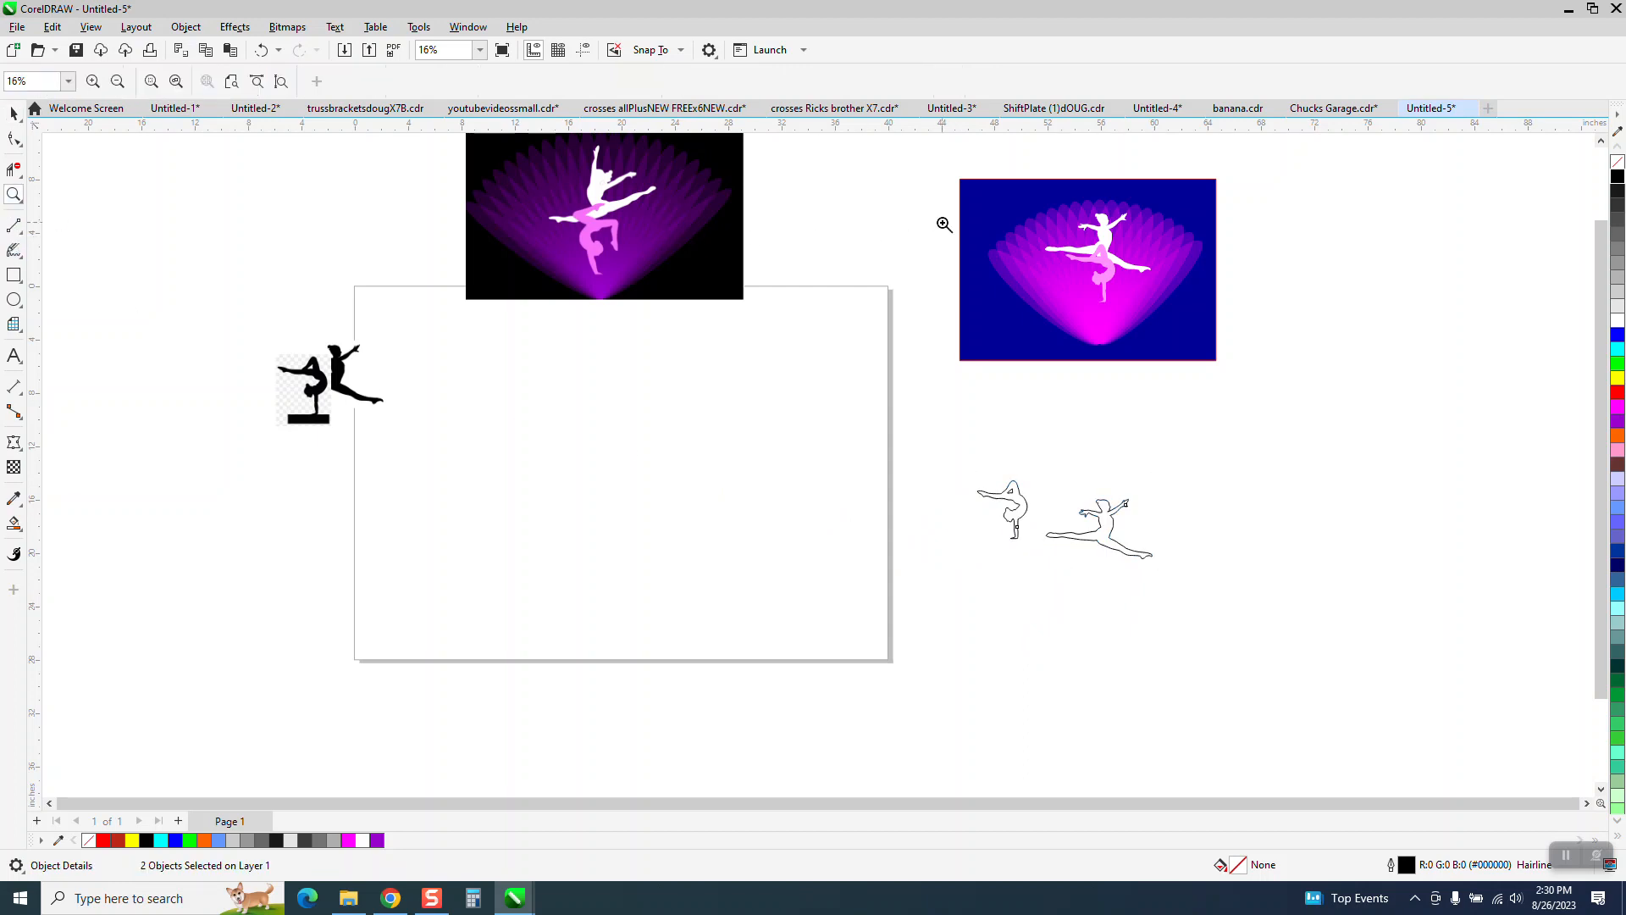
{"action": "left_click_drag", "start_coordinate": [966, 201], "coordinate": [1214, 331]}
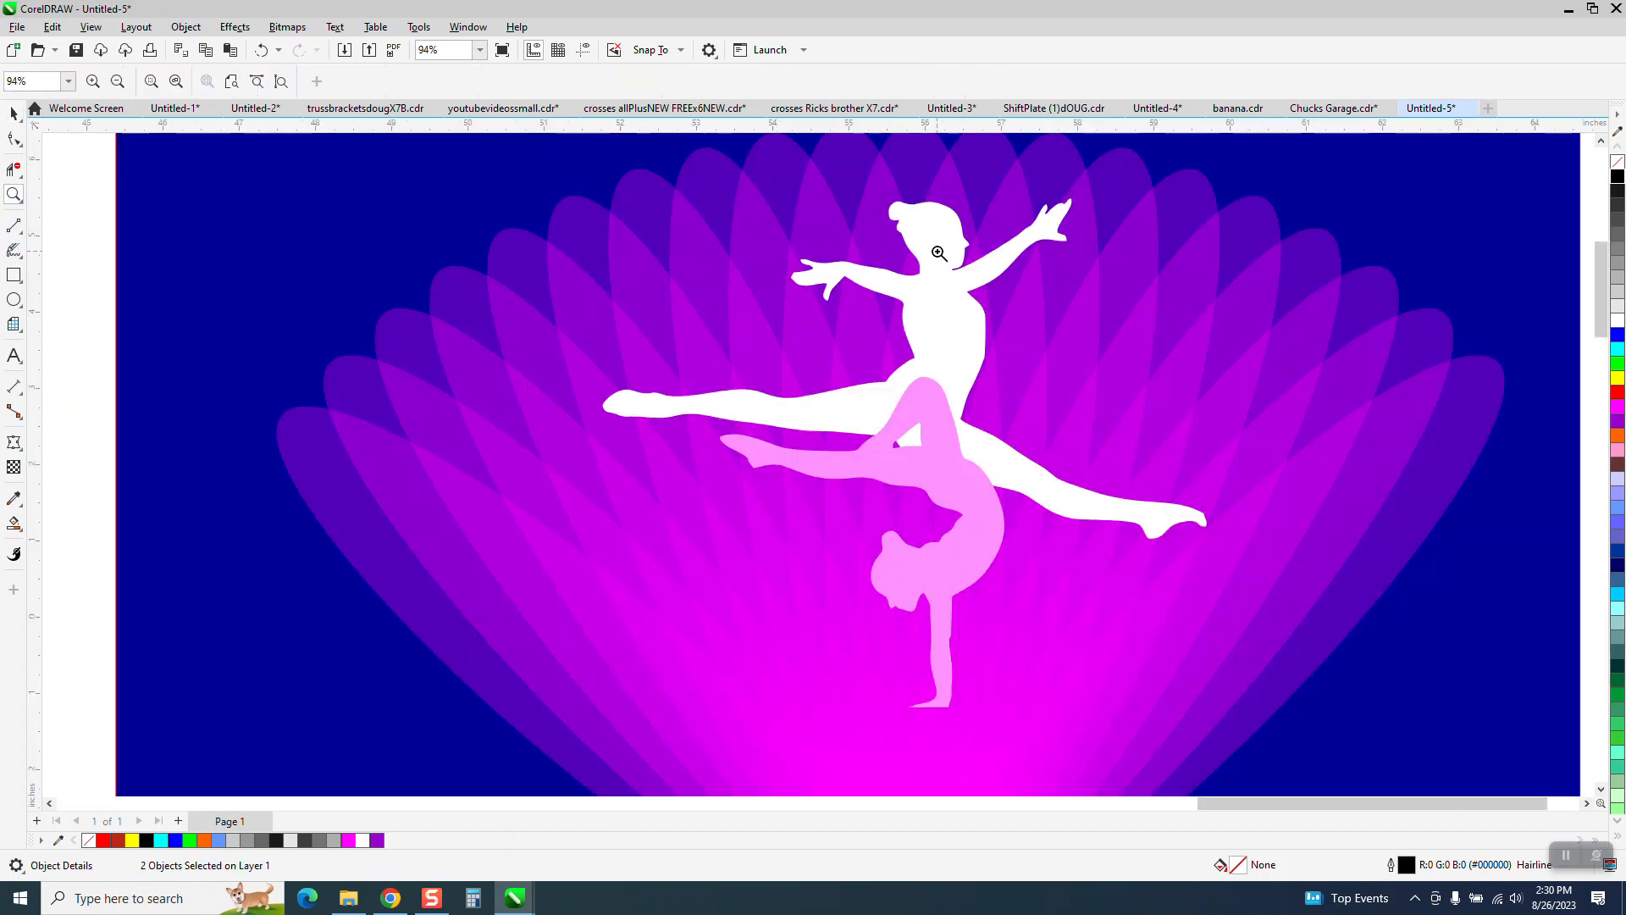
{"action": "scroll", "coordinate": [632, 197], "scroll_direction": "down", "scroll_amount": 4}
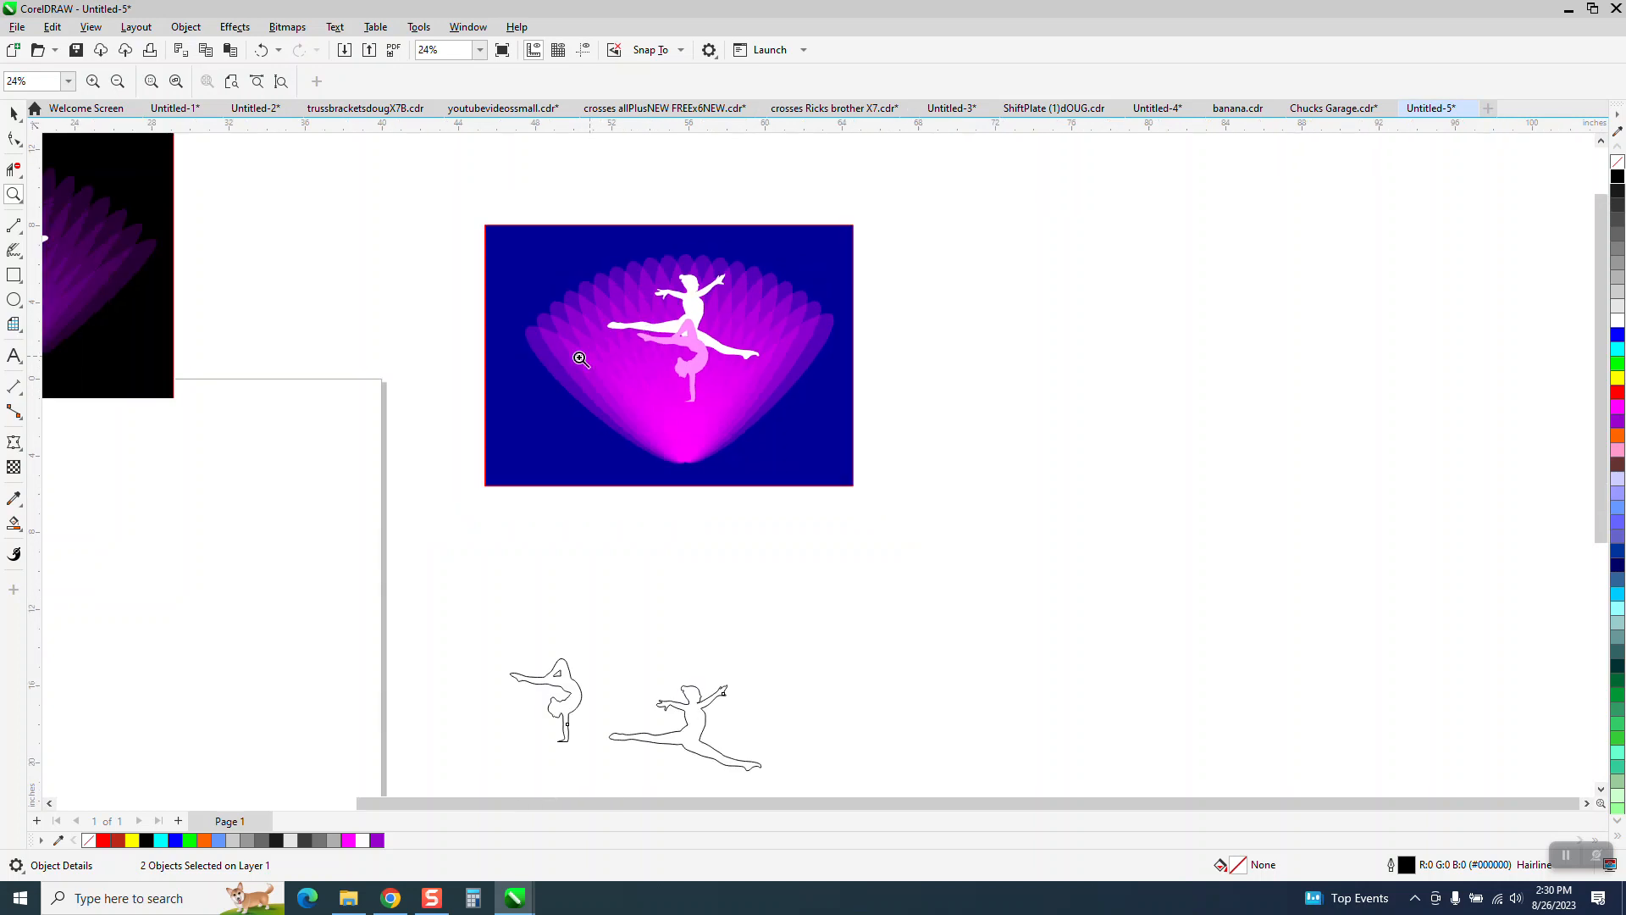
{"action": "scroll", "coordinate": [314, 496], "scroll_direction": "down", "scroll_amount": 2}
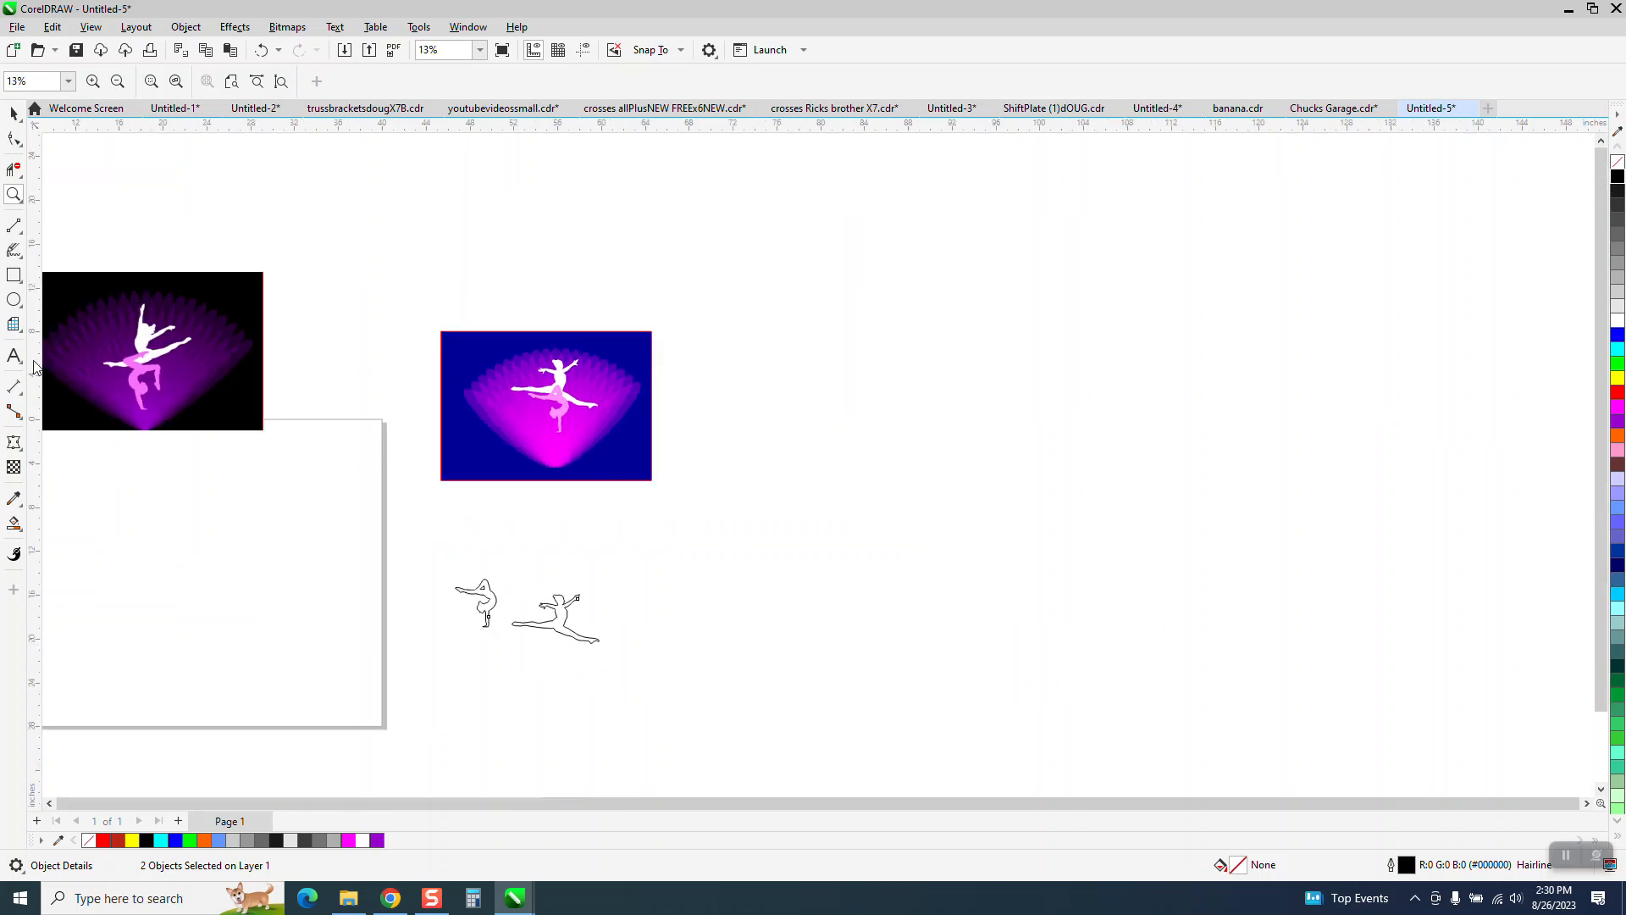
{"action": "left_click", "coordinate": [18, 309]}
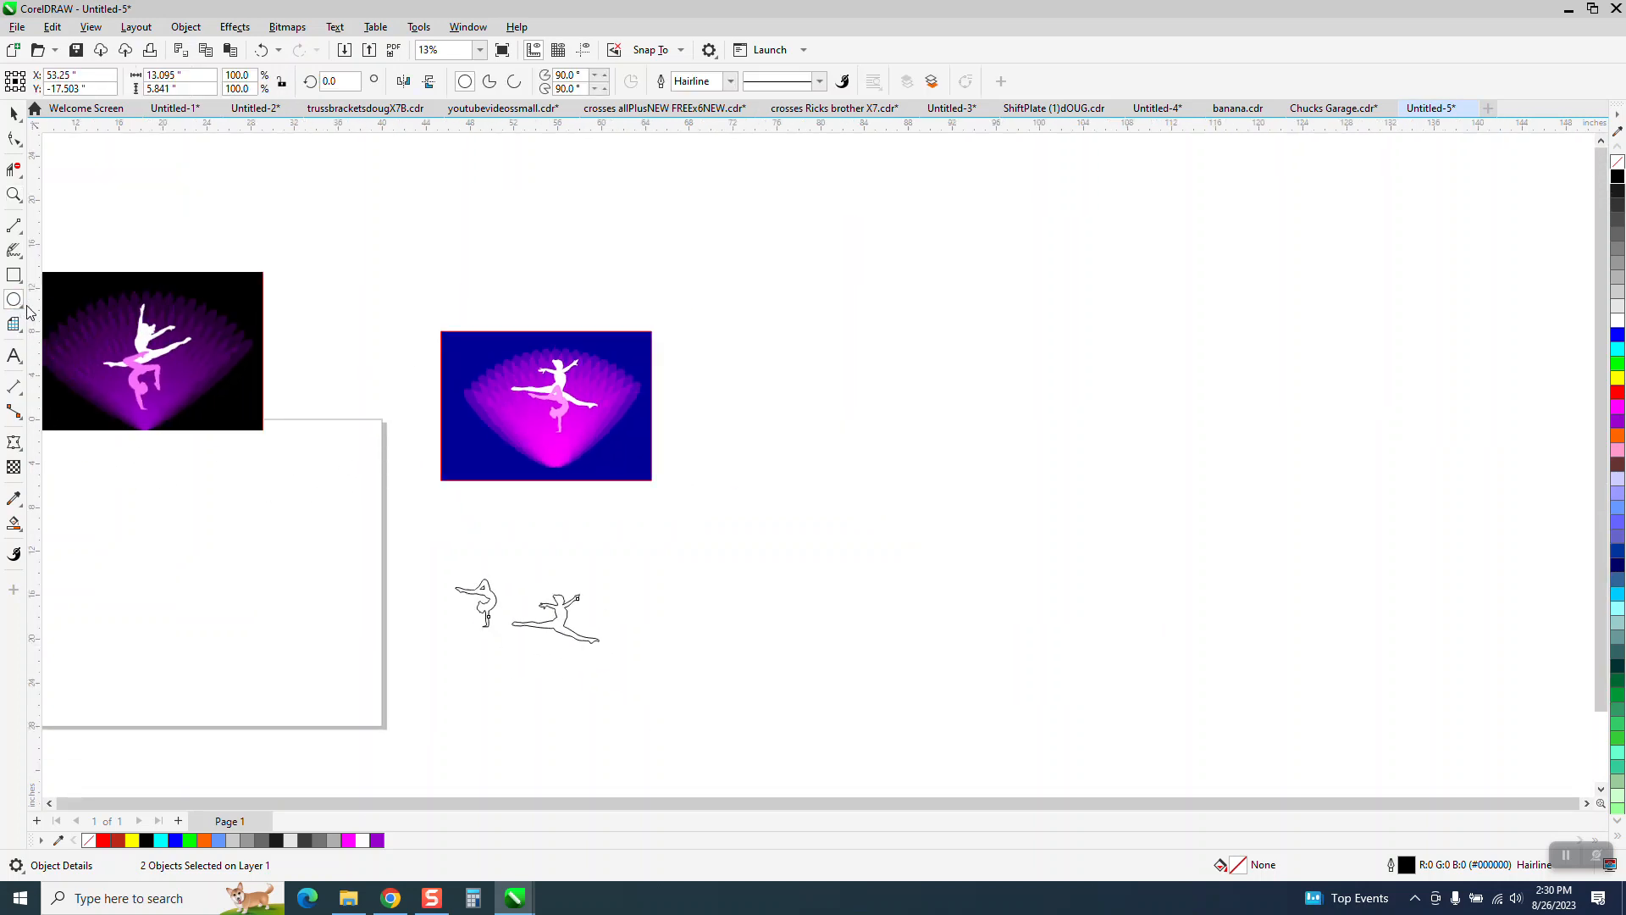
{"action": "left_click", "coordinate": [21, 307]}
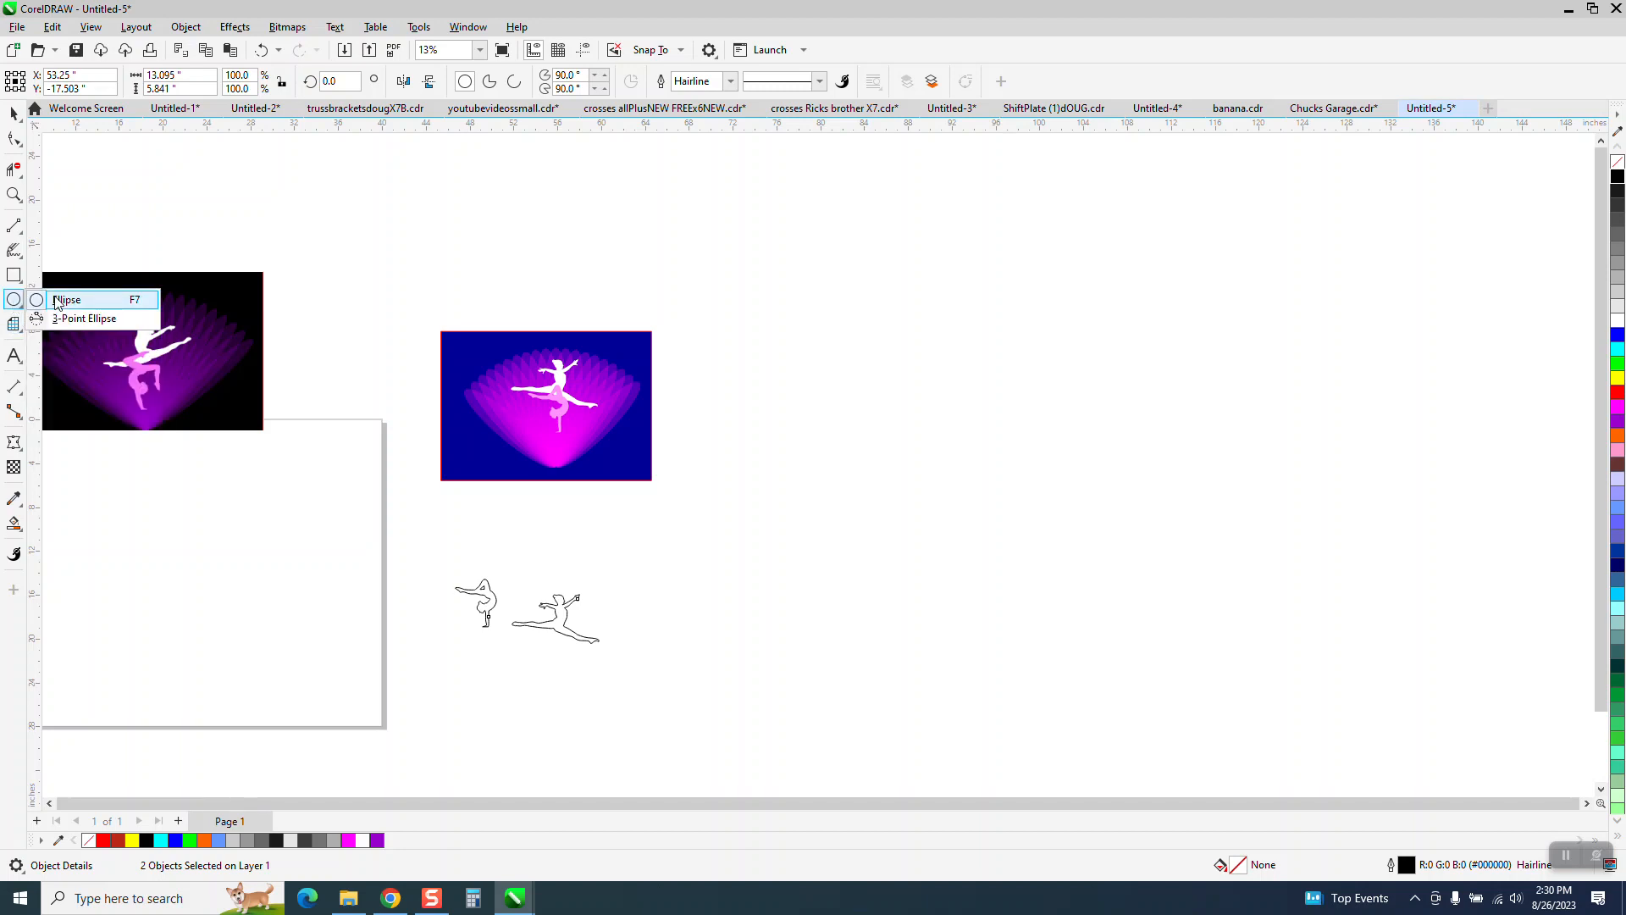
{"action": "left_click", "coordinate": [58, 301]}
{"action": "left_click_drag", "start_coordinate": [201, 497], "coordinate": [181, 614]}
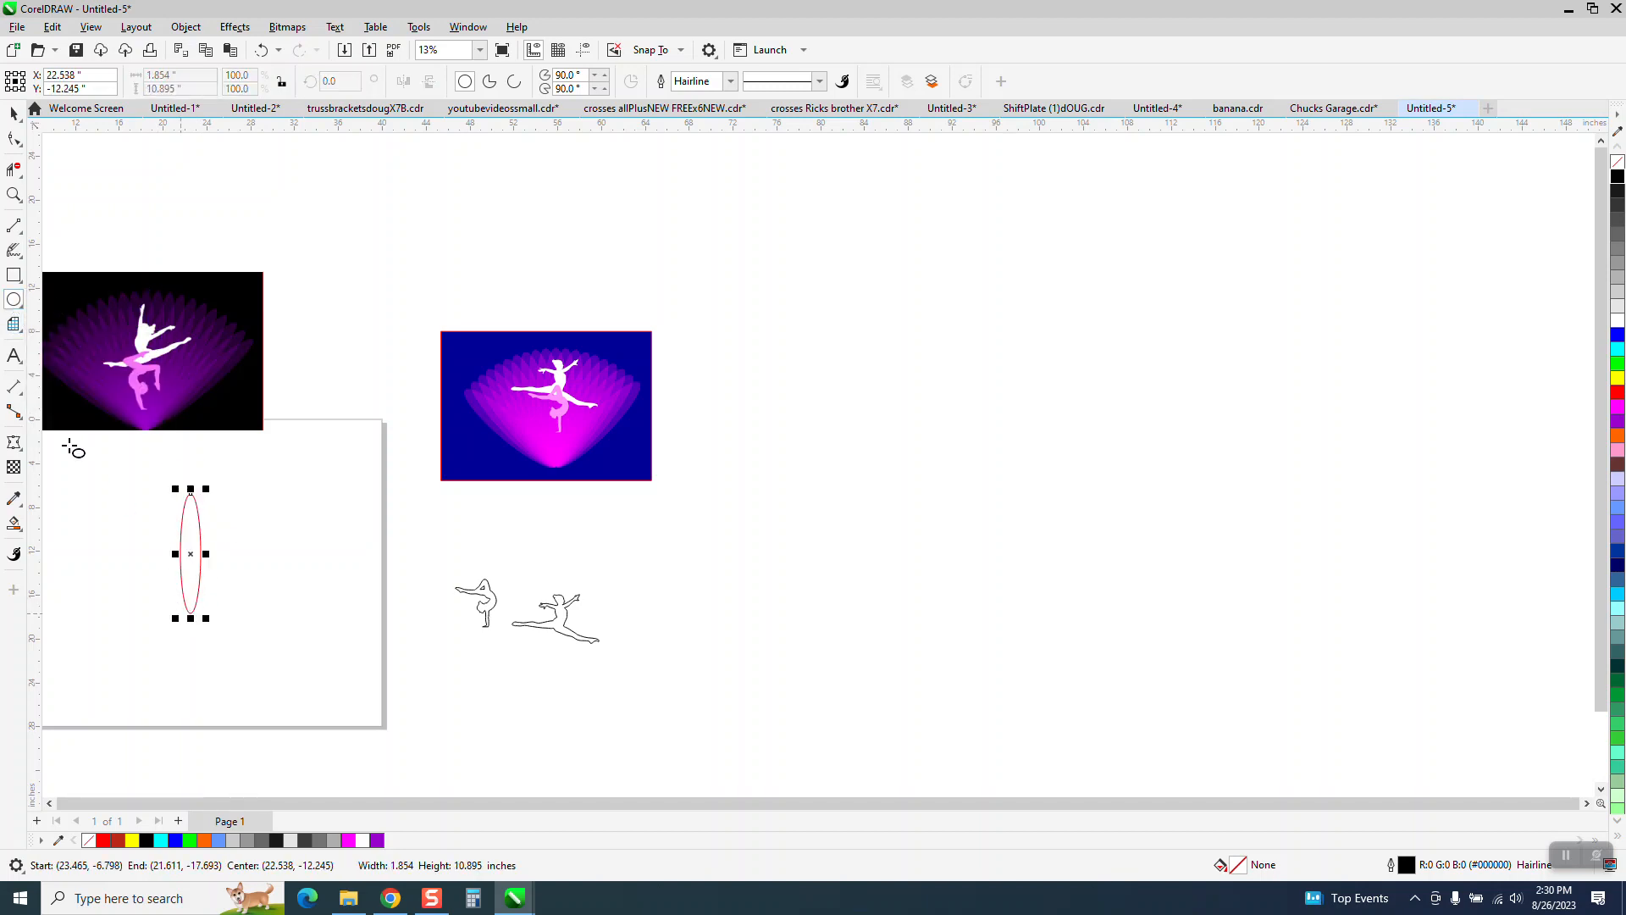
Fill the ellipse with magenta (#FF00FF) and remove its outline.
{"action": "key", "text": "z"}
{"action": "left_click_drag", "start_coordinate": [312, 637], "coordinate": [314, 640]}
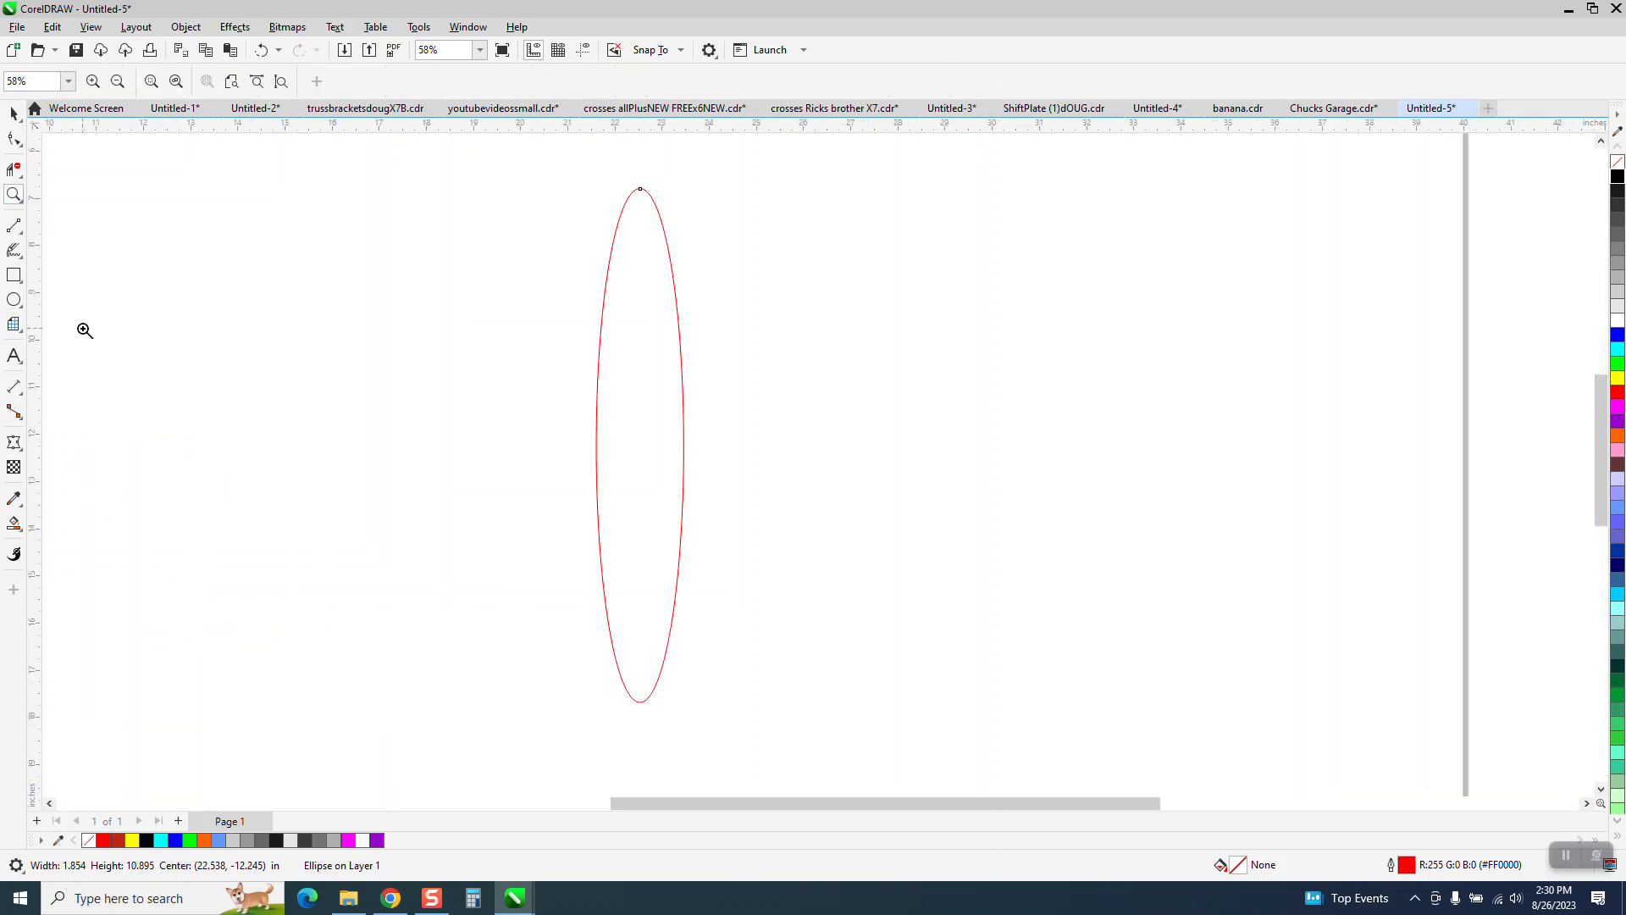
{"action": "left_click", "coordinate": [13, 114]}
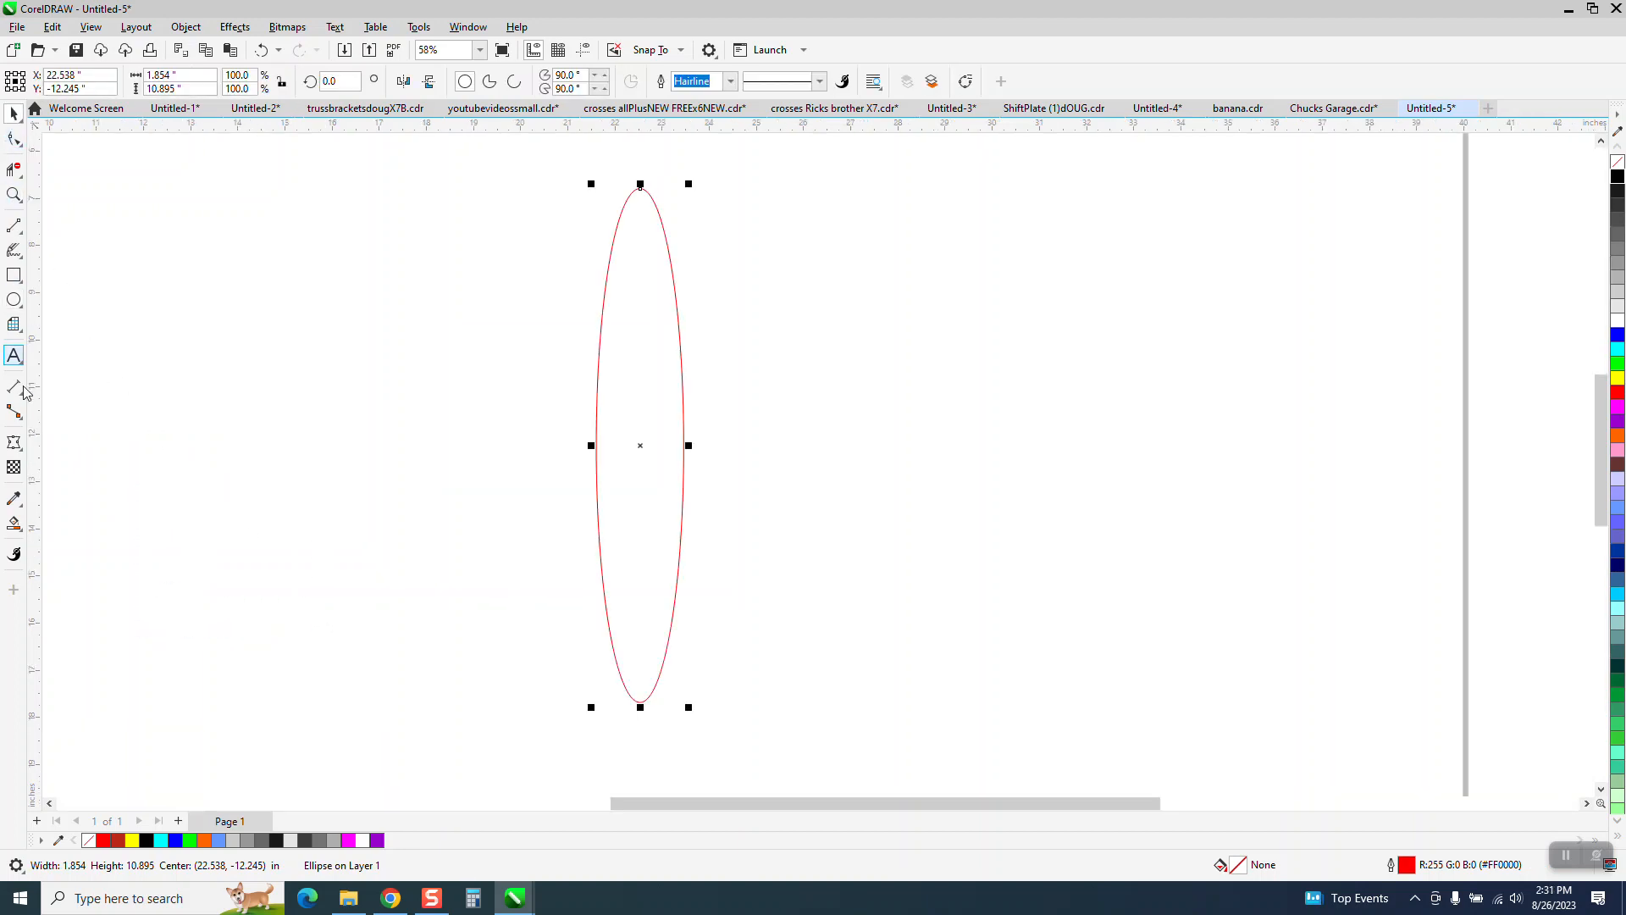
{"action": "left_click", "coordinate": [21, 531]}
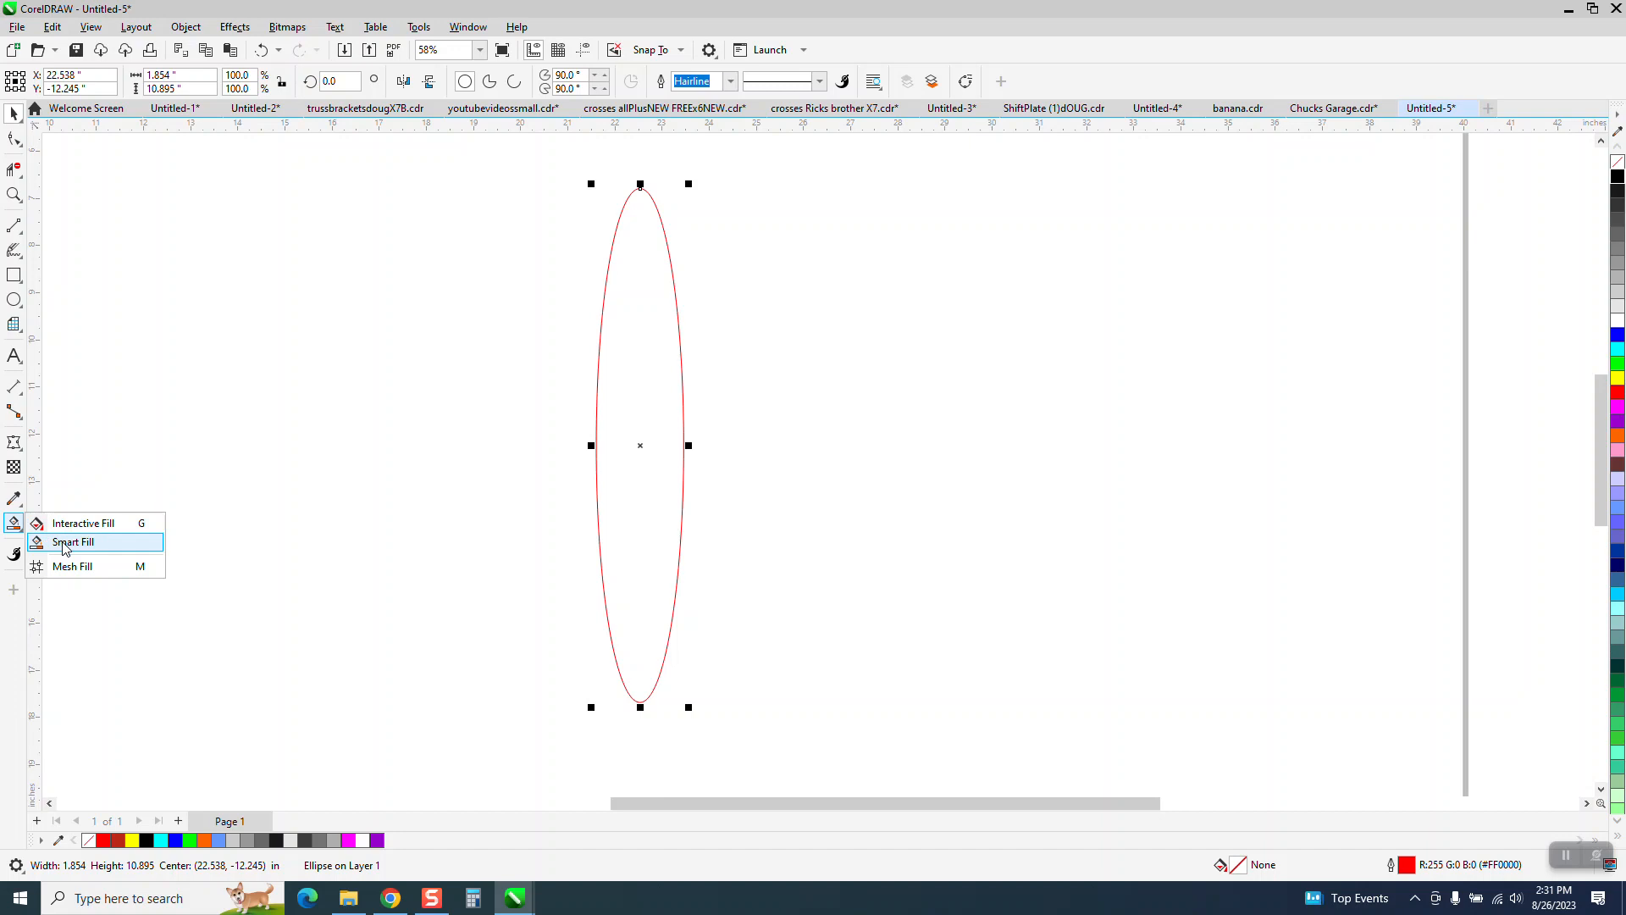
{"action": "left_click", "coordinate": [15, 115]}
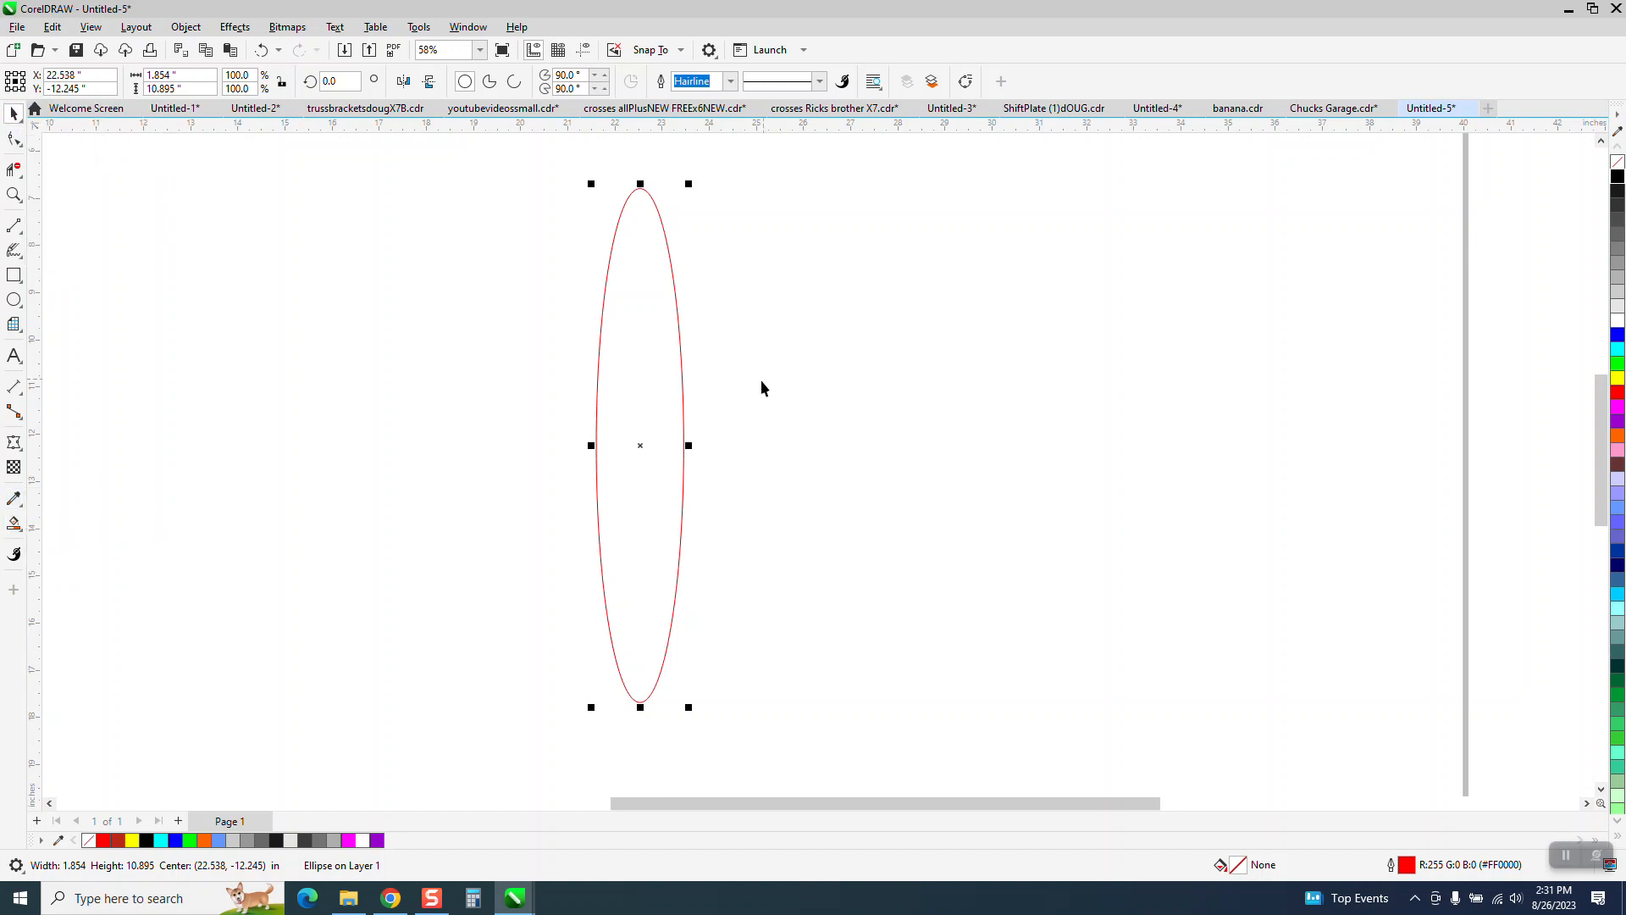
{"action": "left_click", "coordinate": [1619, 409]}
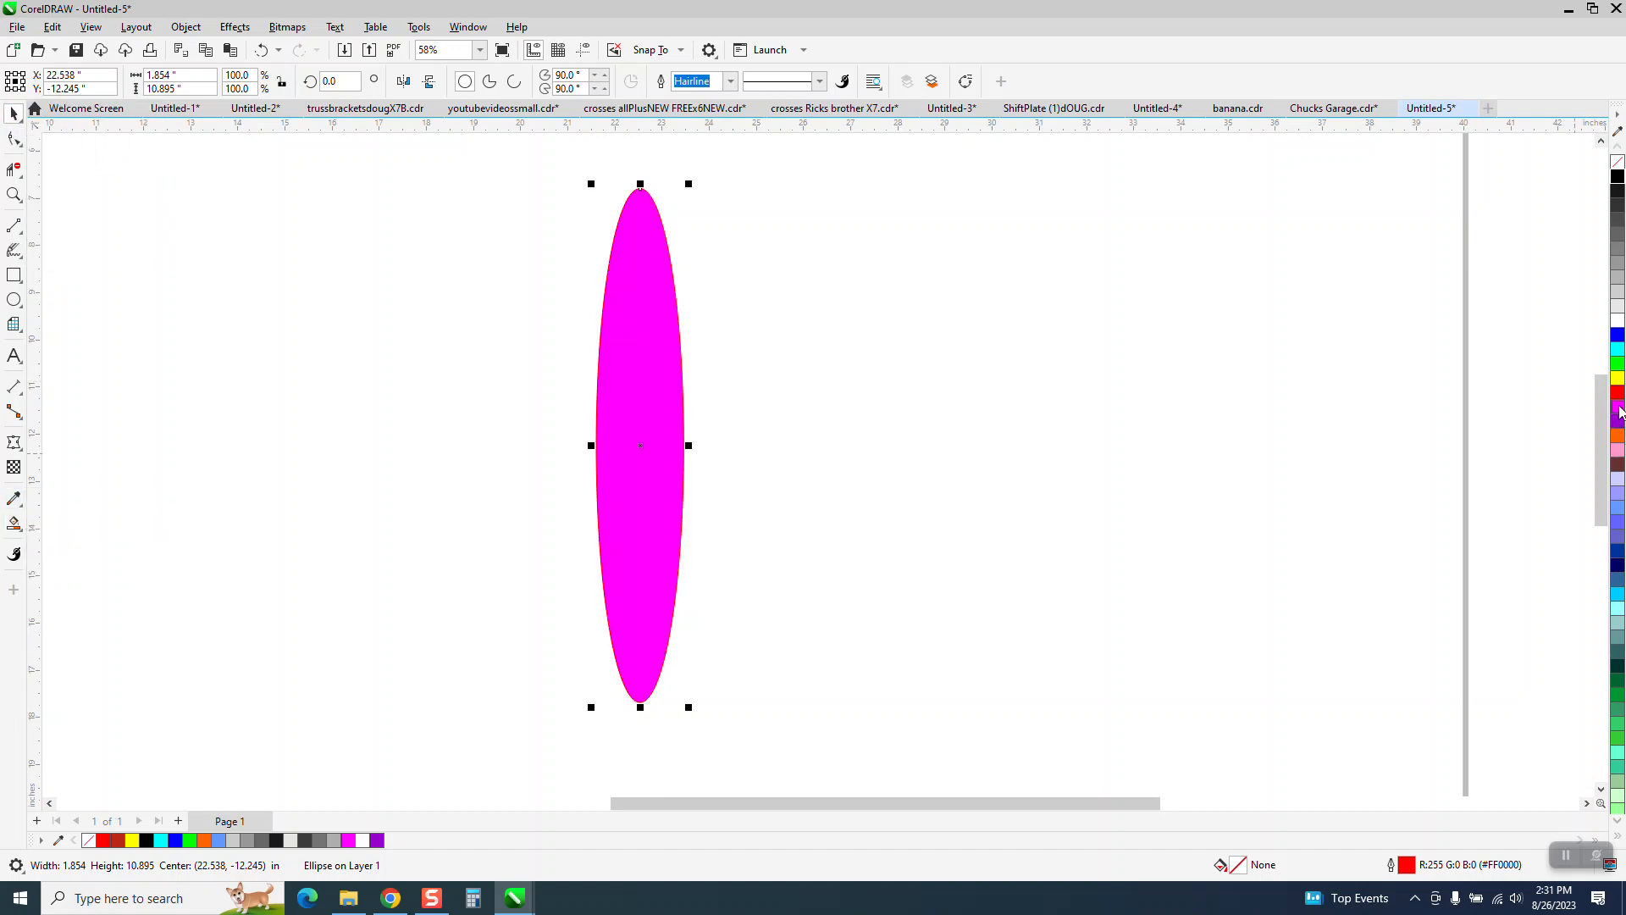
{"action": "right_click", "coordinate": [1619, 164]}
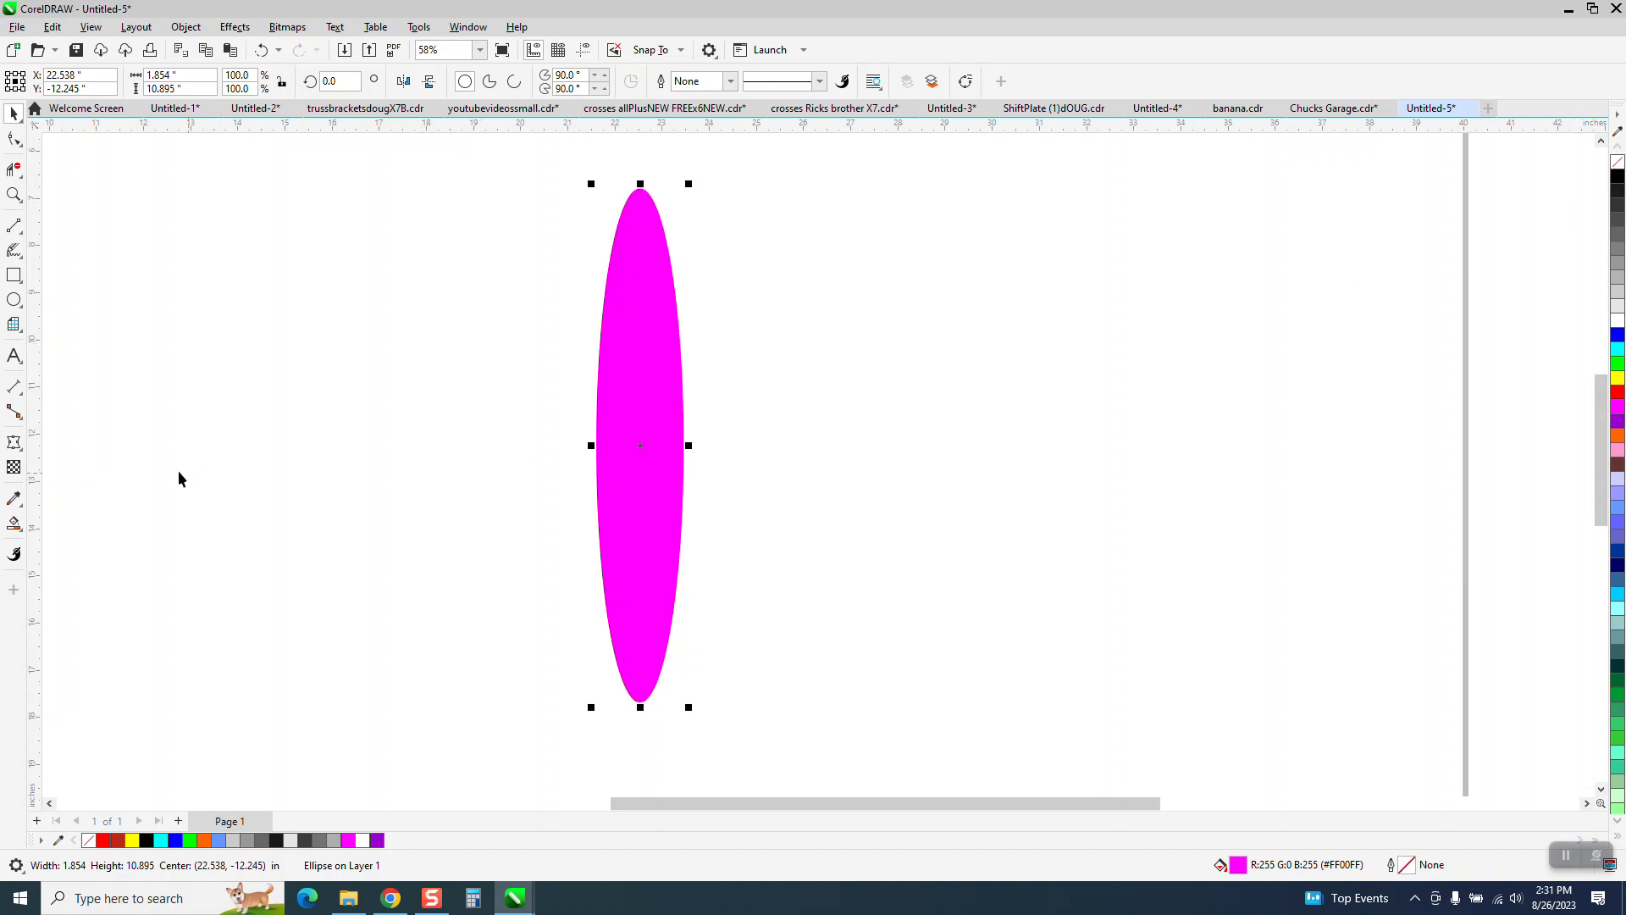
Apply a uniform transparency of 60 to the magenta ellipse.
{"action": "left_click", "coordinate": [14, 467]}
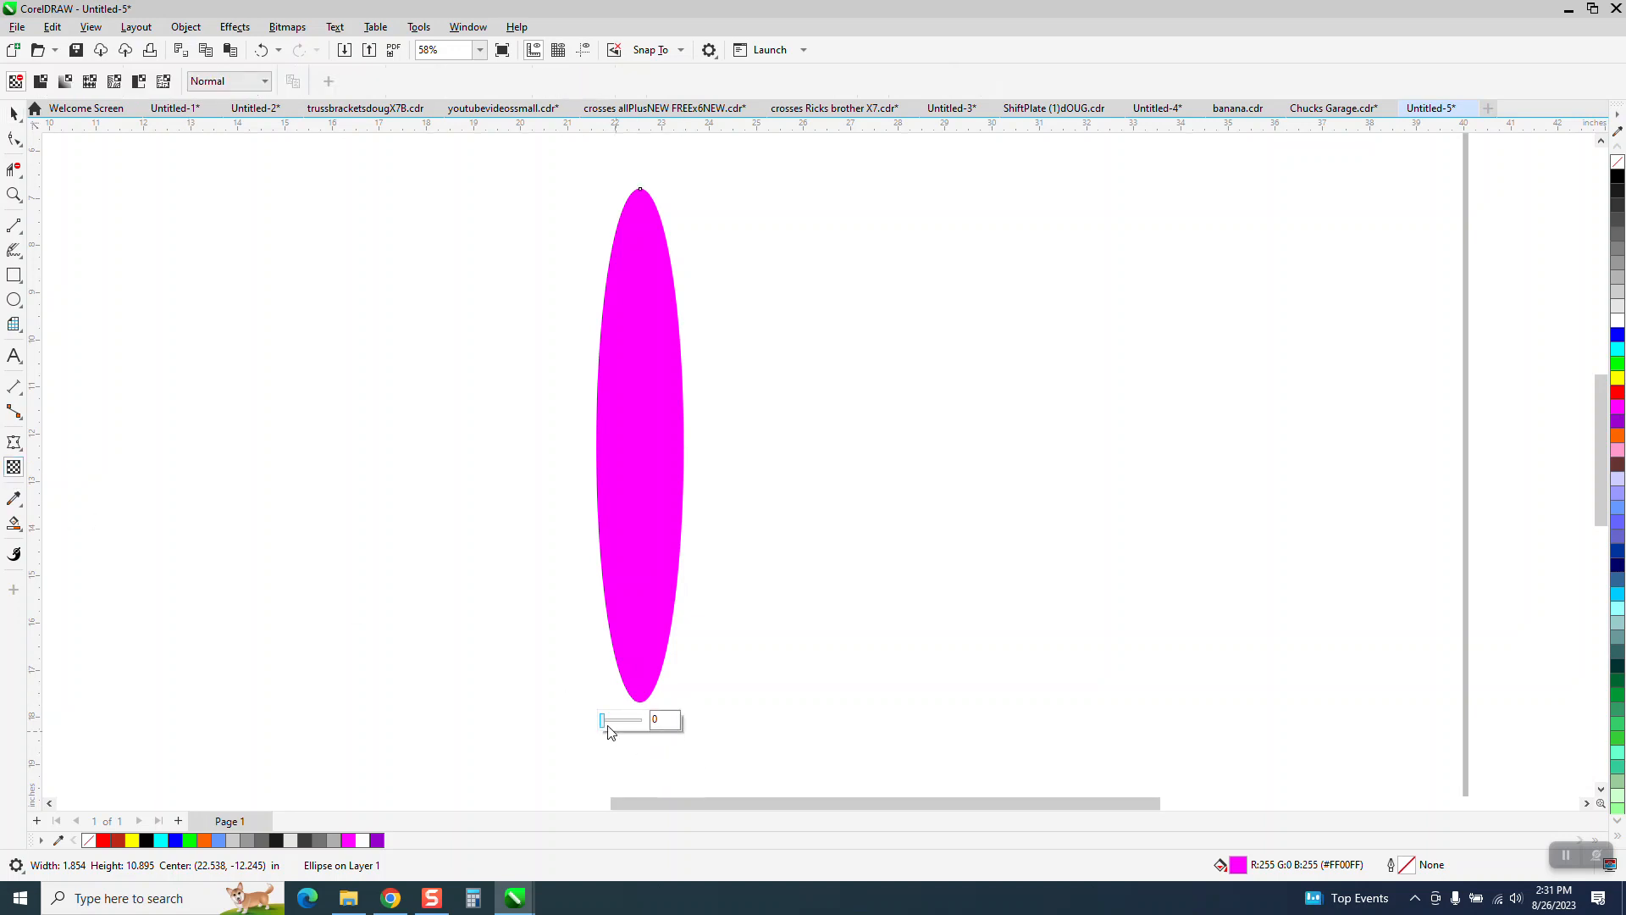
{"action": "left_click_drag", "start_coordinate": [604, 728], "coordinate": [627, 730]}
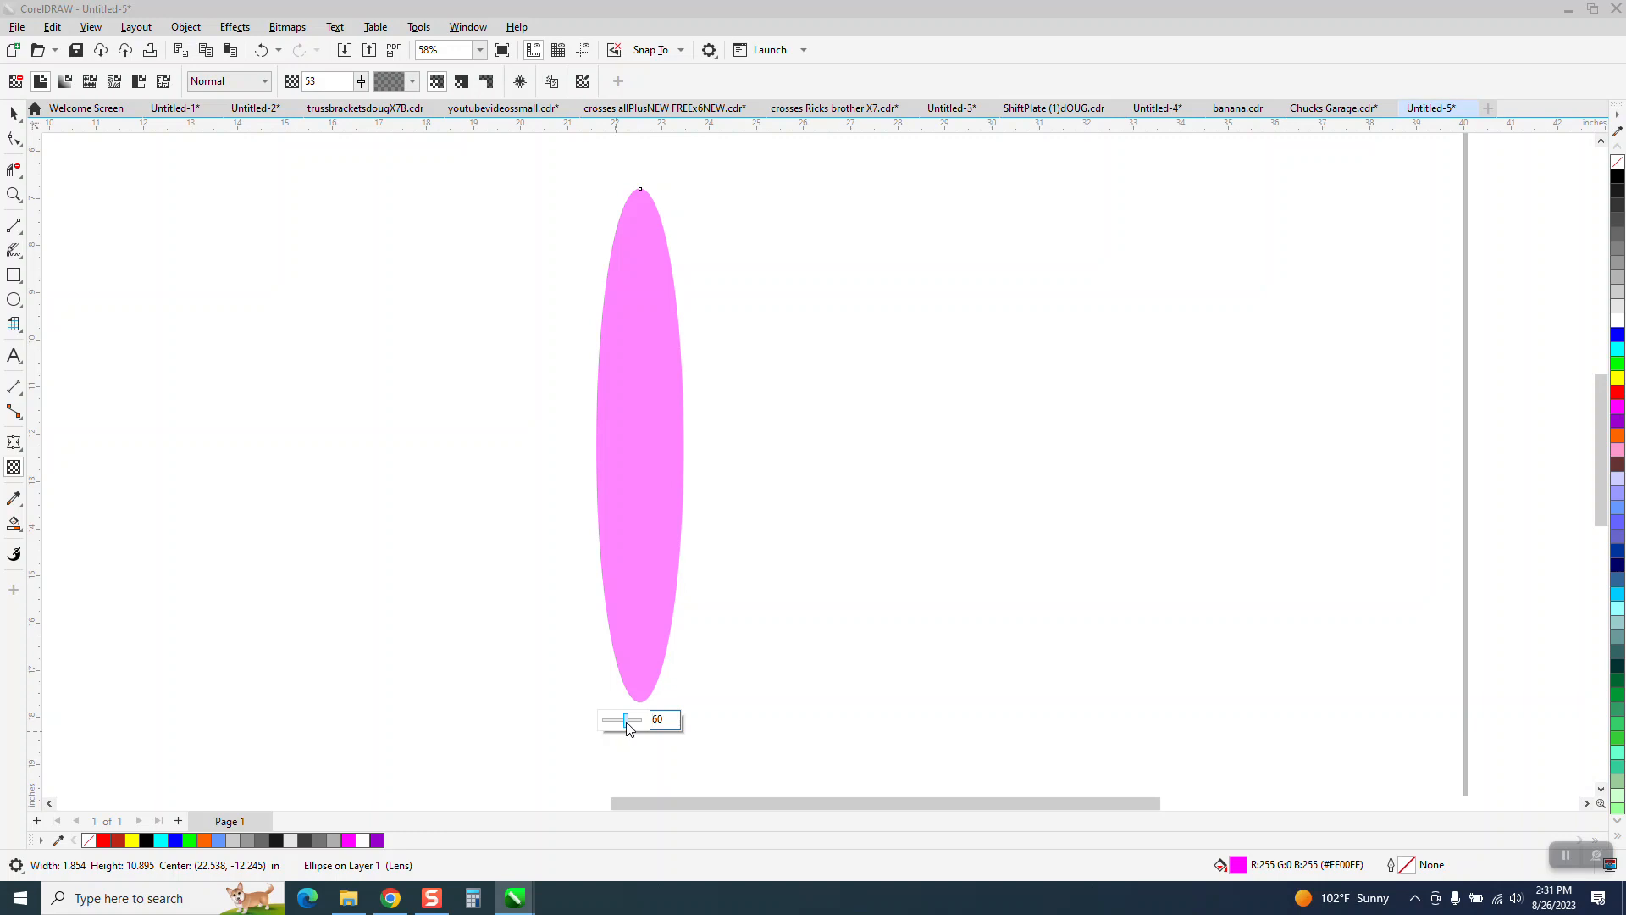
{"action": "scroll", "coordinate": [537, 715], "scroll_direction": "down", "scroll_amount": 2}
{"action": "scroll", "coordinate": [805, 624], "scroll_direction": "down", "scroll_amount": 1}
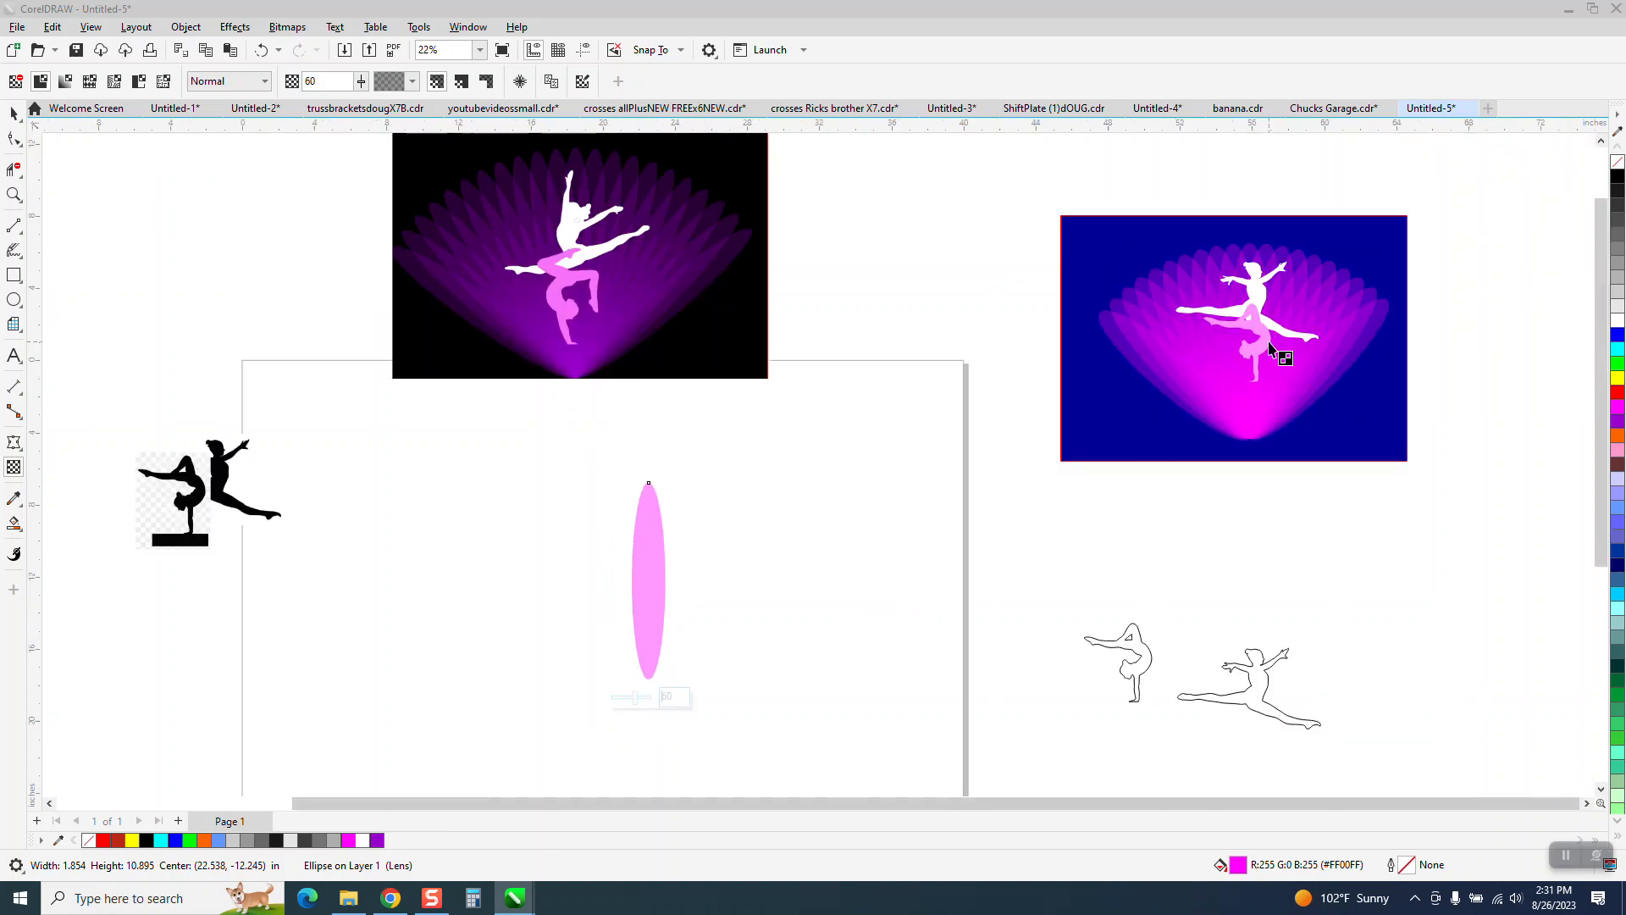
Move the ellipse to about X 19.76, Y -11.11 in and set its in-place duplicate's rotation centre at the bottom tip.
{"action": "left_click", "coordinate": [13, 112]}
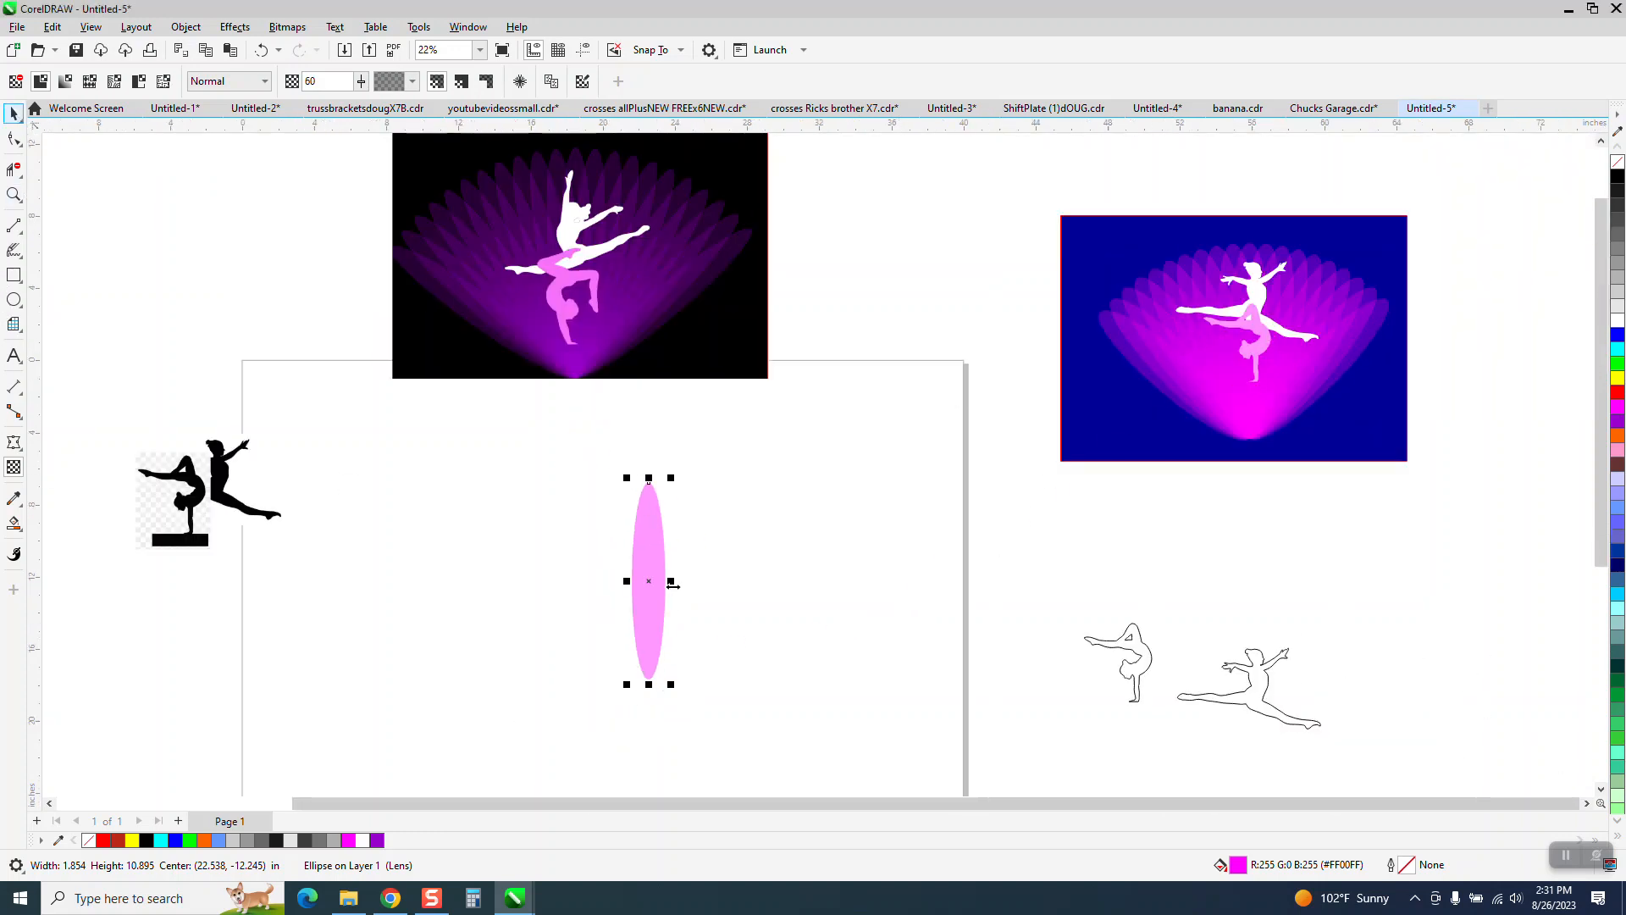
{"action": "left_click_drag", "start_coordinate": [650, 582], "coordinate": [603, 561]}
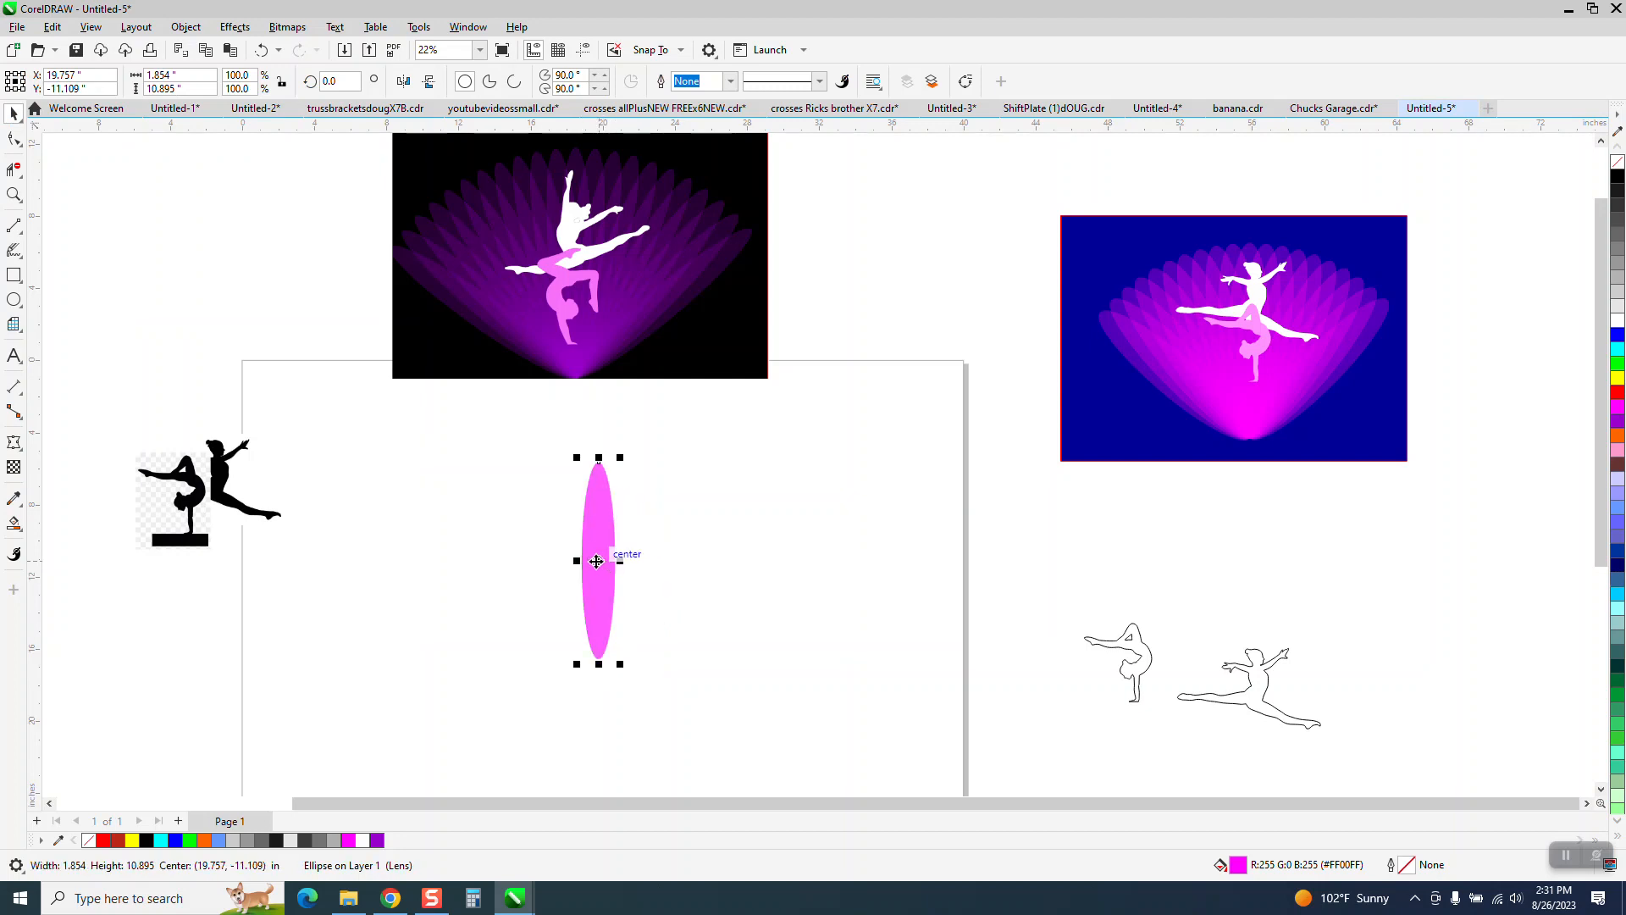
{"action": "left_click", "coordinate": [602, 561]}
{"action": "left_click_drag", "start_coordinate": [601, 561], "coordinate": [599, 659]}
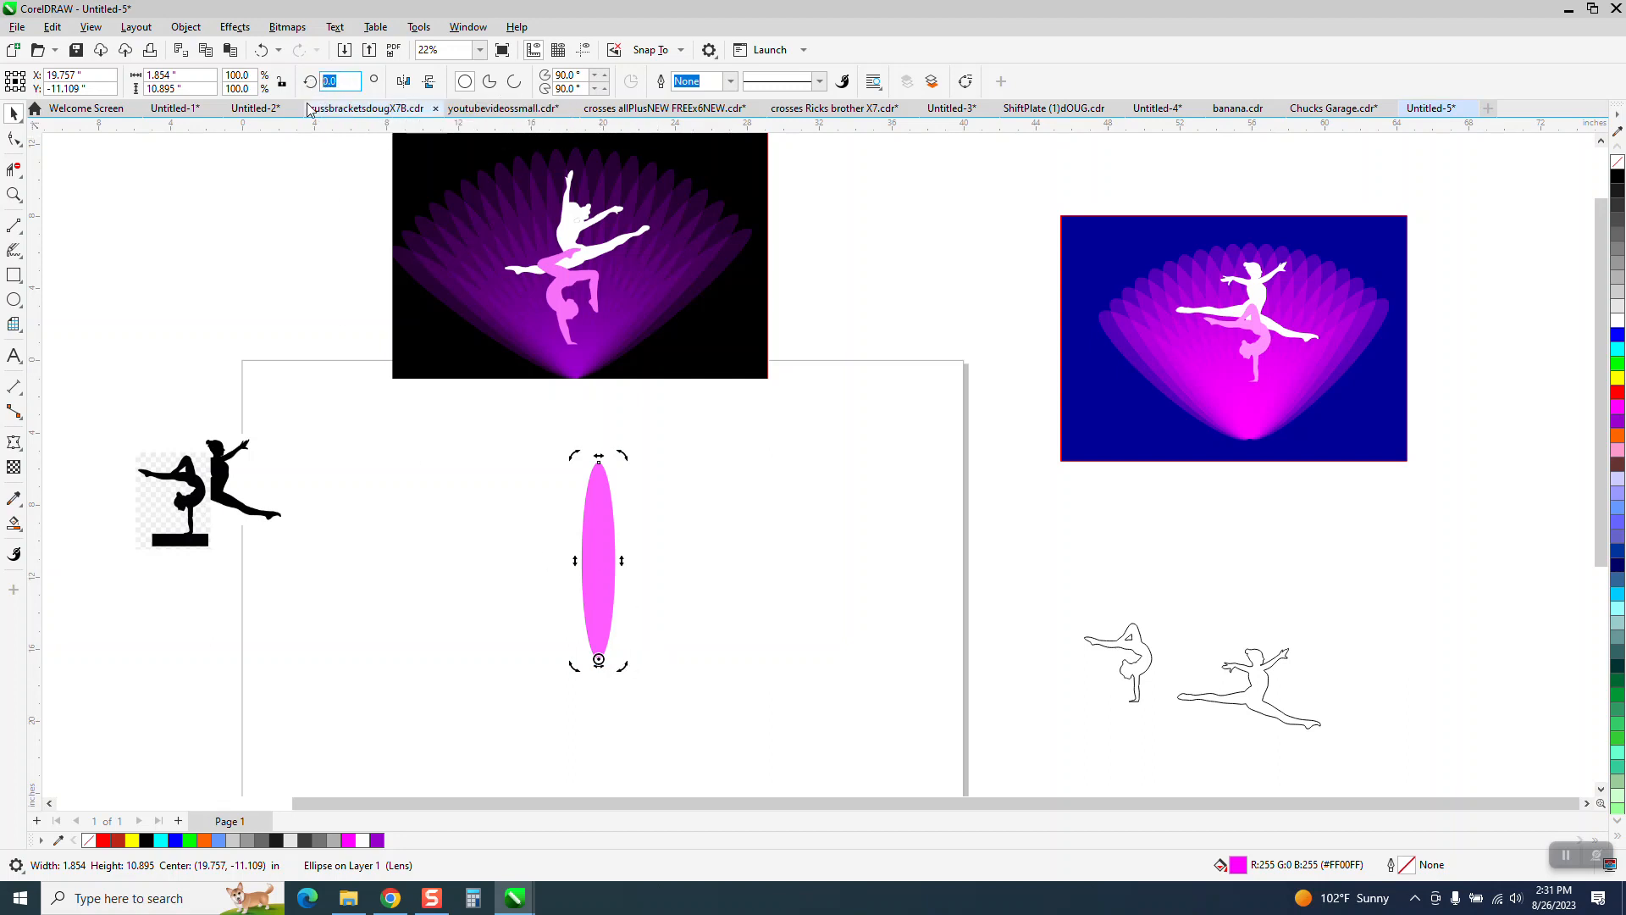
Rotate the duplicate ellipse 5° about its bottom tip and repeat the rotated copy until the left half of the fan reaches 55°.
{"action": "type", "text": "5"}
{"action": "key", "text": "Return"}
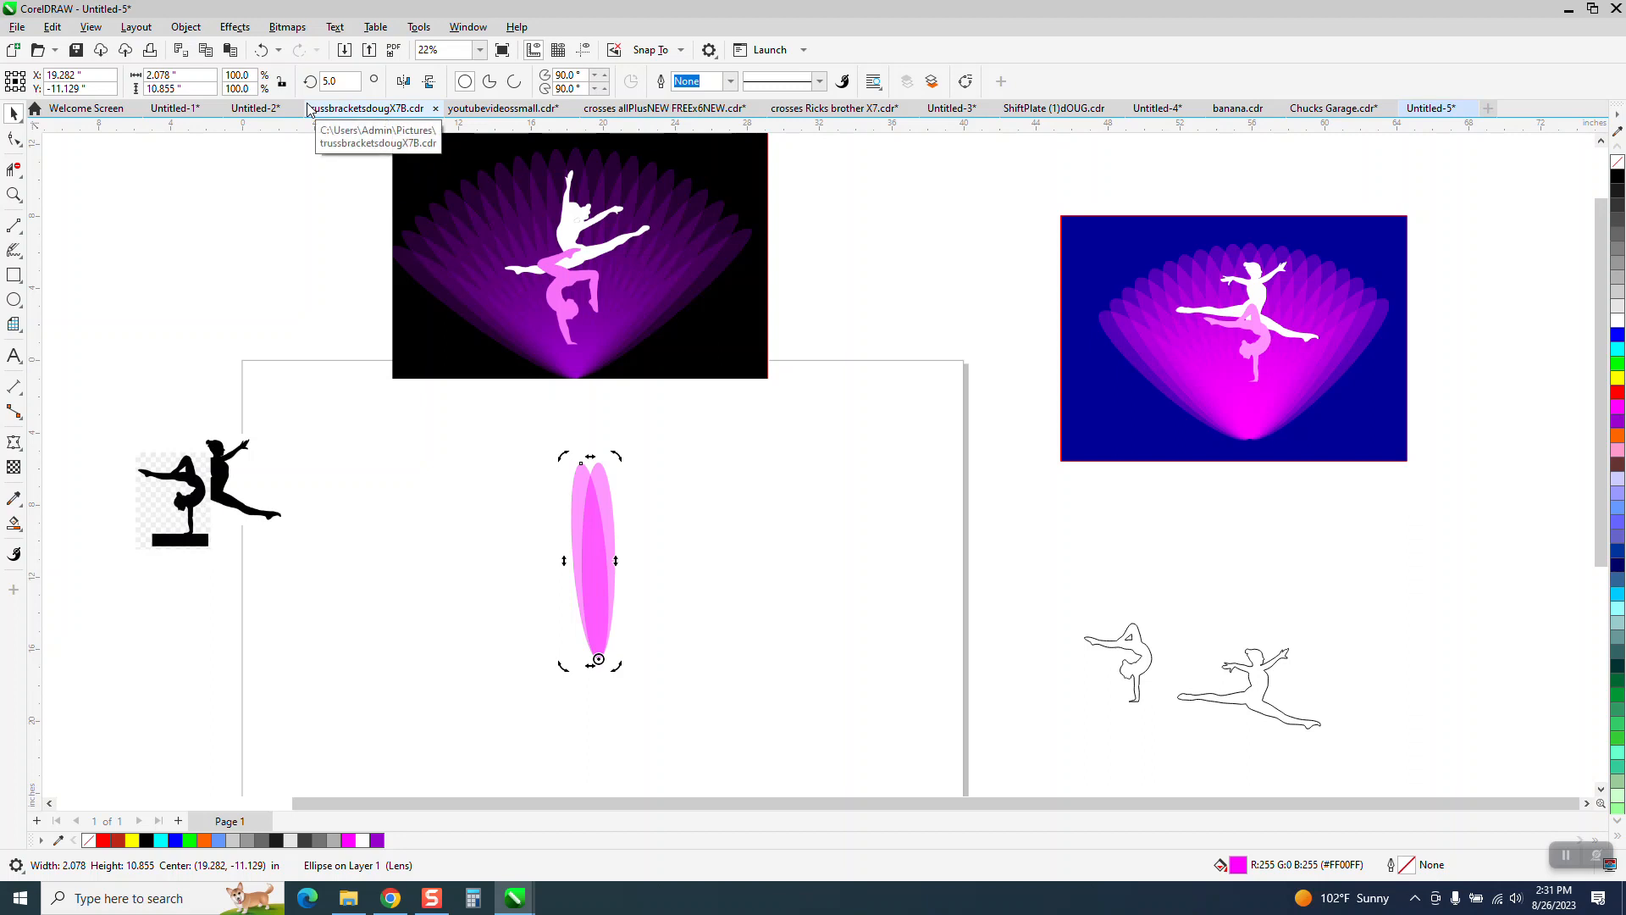
{"action": "key", "text": "ctrl+r"}
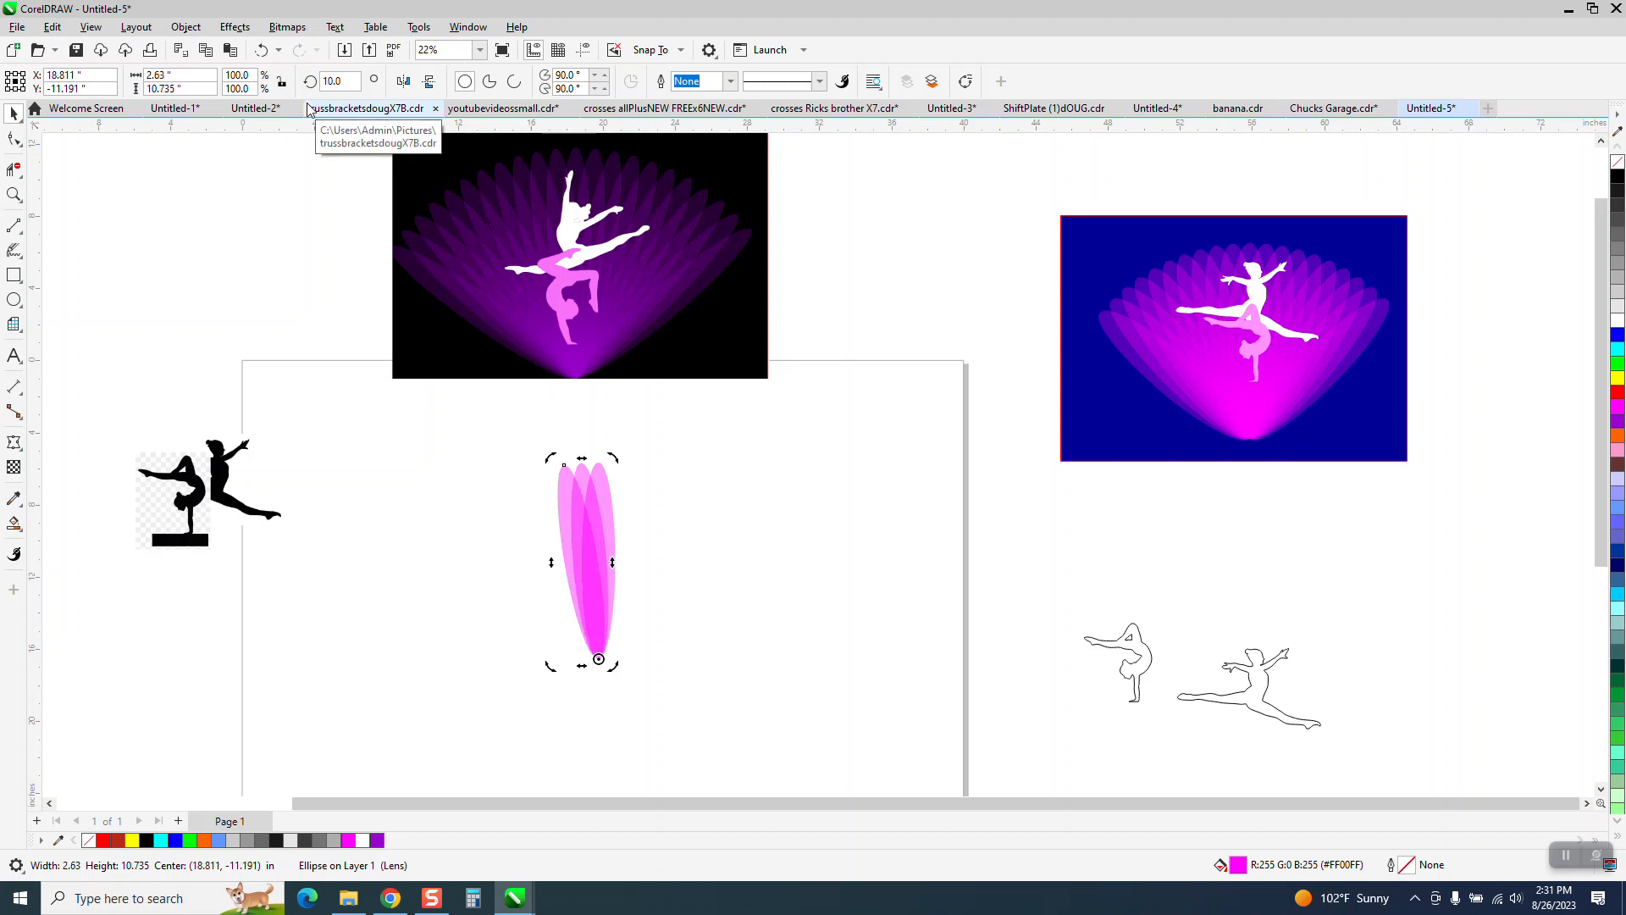
{"action": "key", "text": "ctrl+r"}
{"action": "key", "text": "ctrl+r"}
{"action": "key", "text": "ctrl+r"}
{"action": "key", "text": "ctrl+r"}
{"action": "key", "text": "ctrl+r"}
{"action": "key", "text": "ctrl+r"}
{"action": "key", "text": "ctrl+r"}
{"action": "key", "text": "ctrl+r"}
{"action": "key", "text": "ctrl+r"}
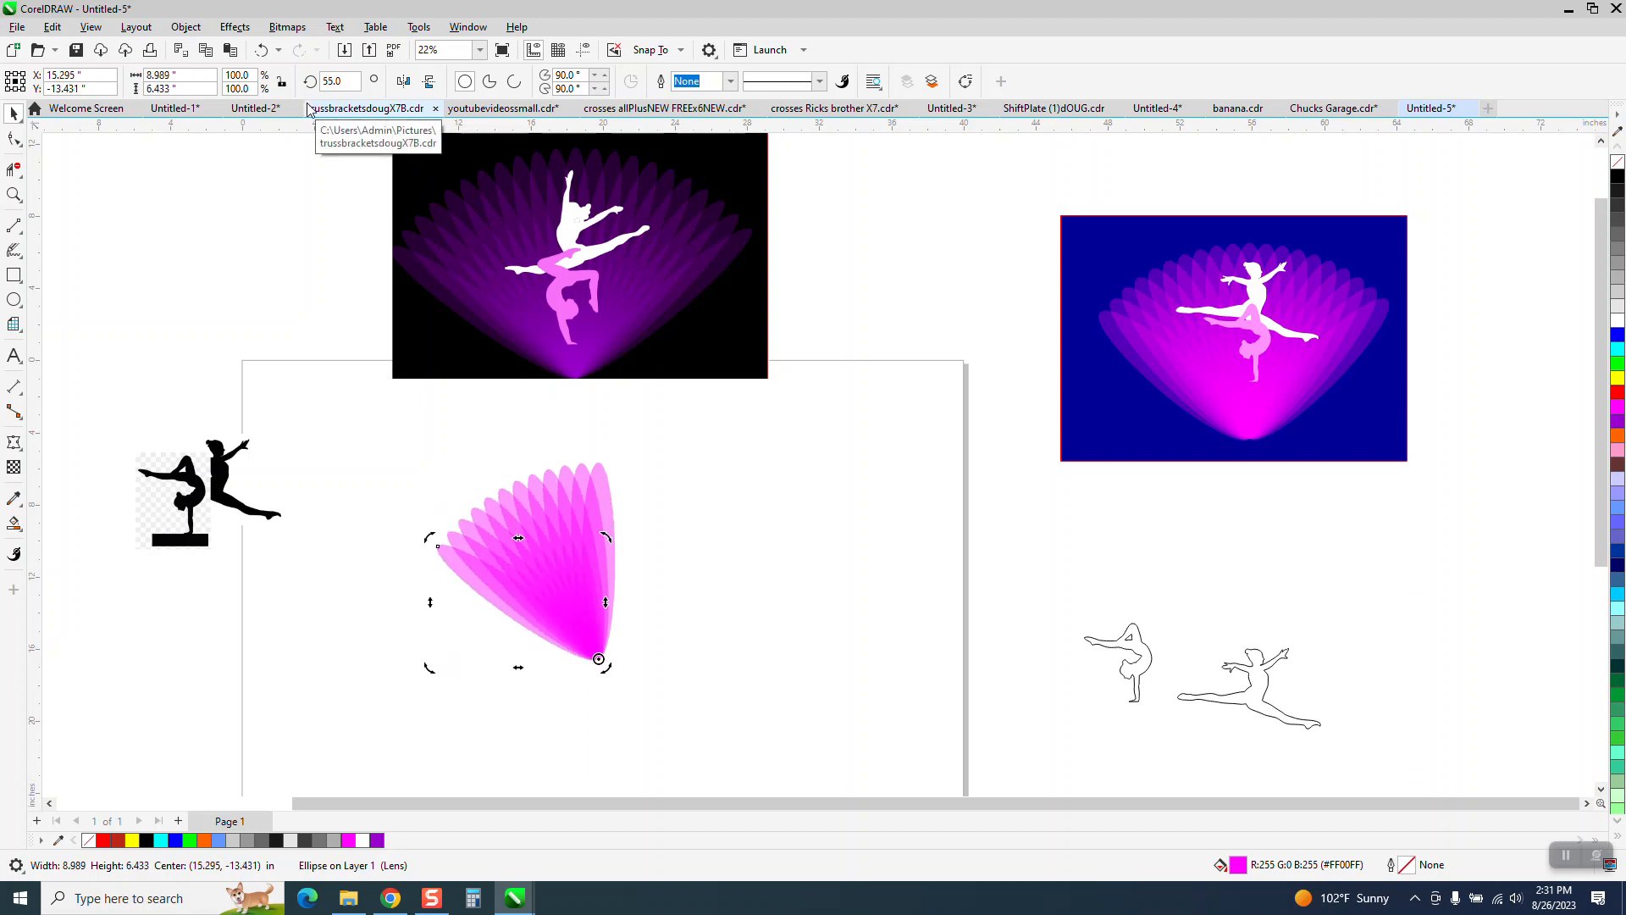
Duplicate the upright ellipse in place and set the copy's rotation centre at its bottom tip.
{"action": "left_click", "coordinate": [627, 557]}
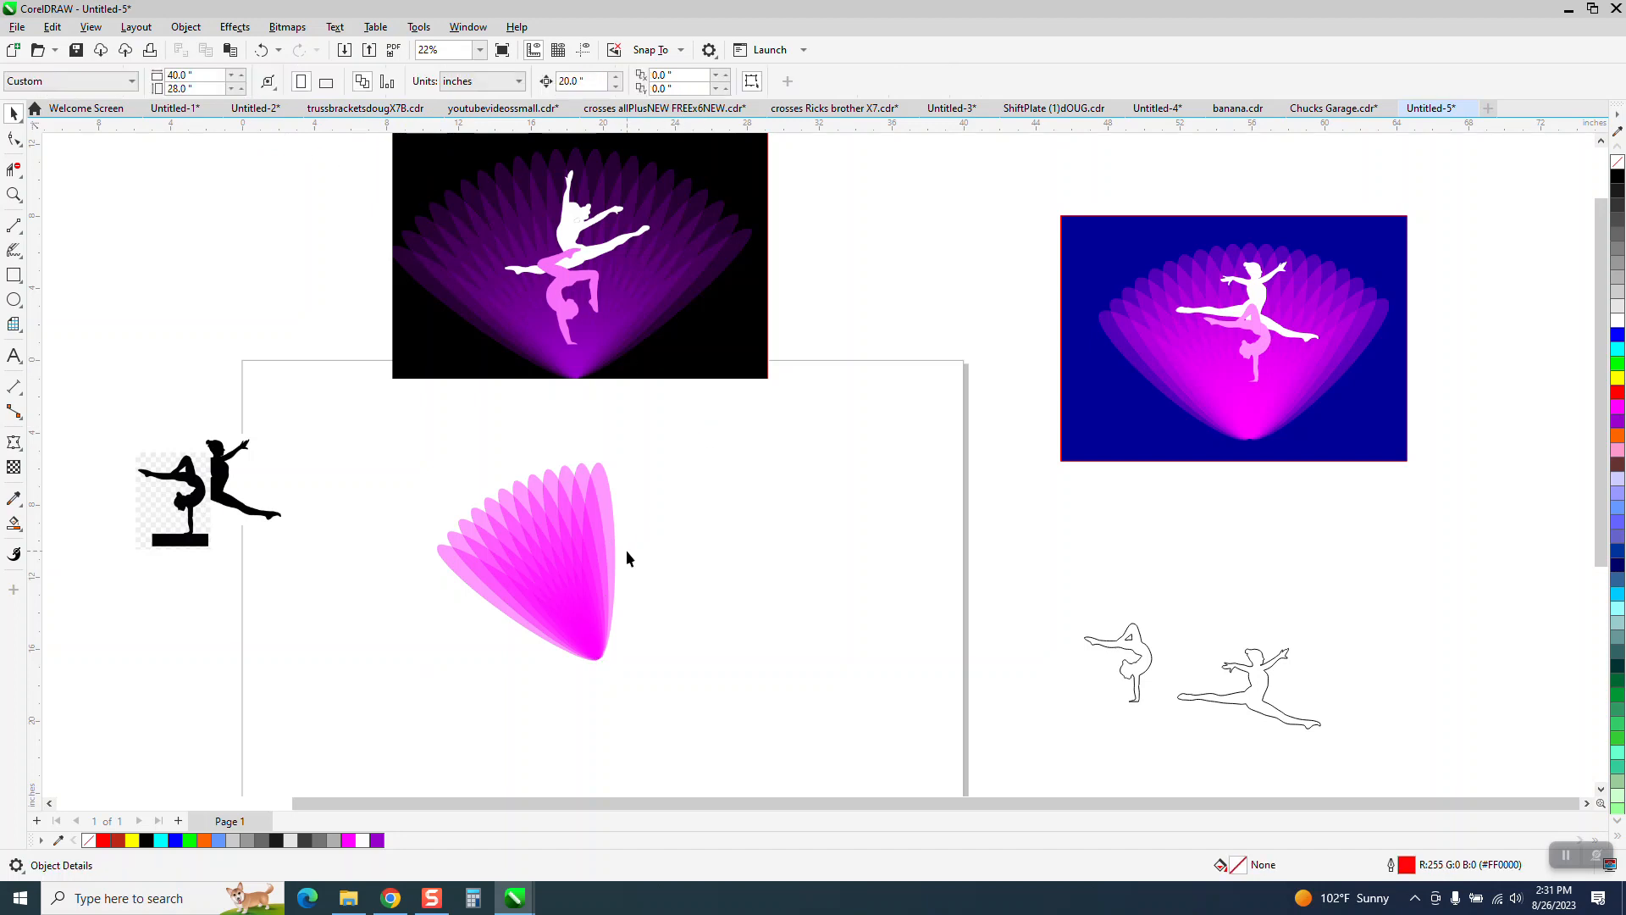
{"action": "left_click", "coordinate": [611, 515]}
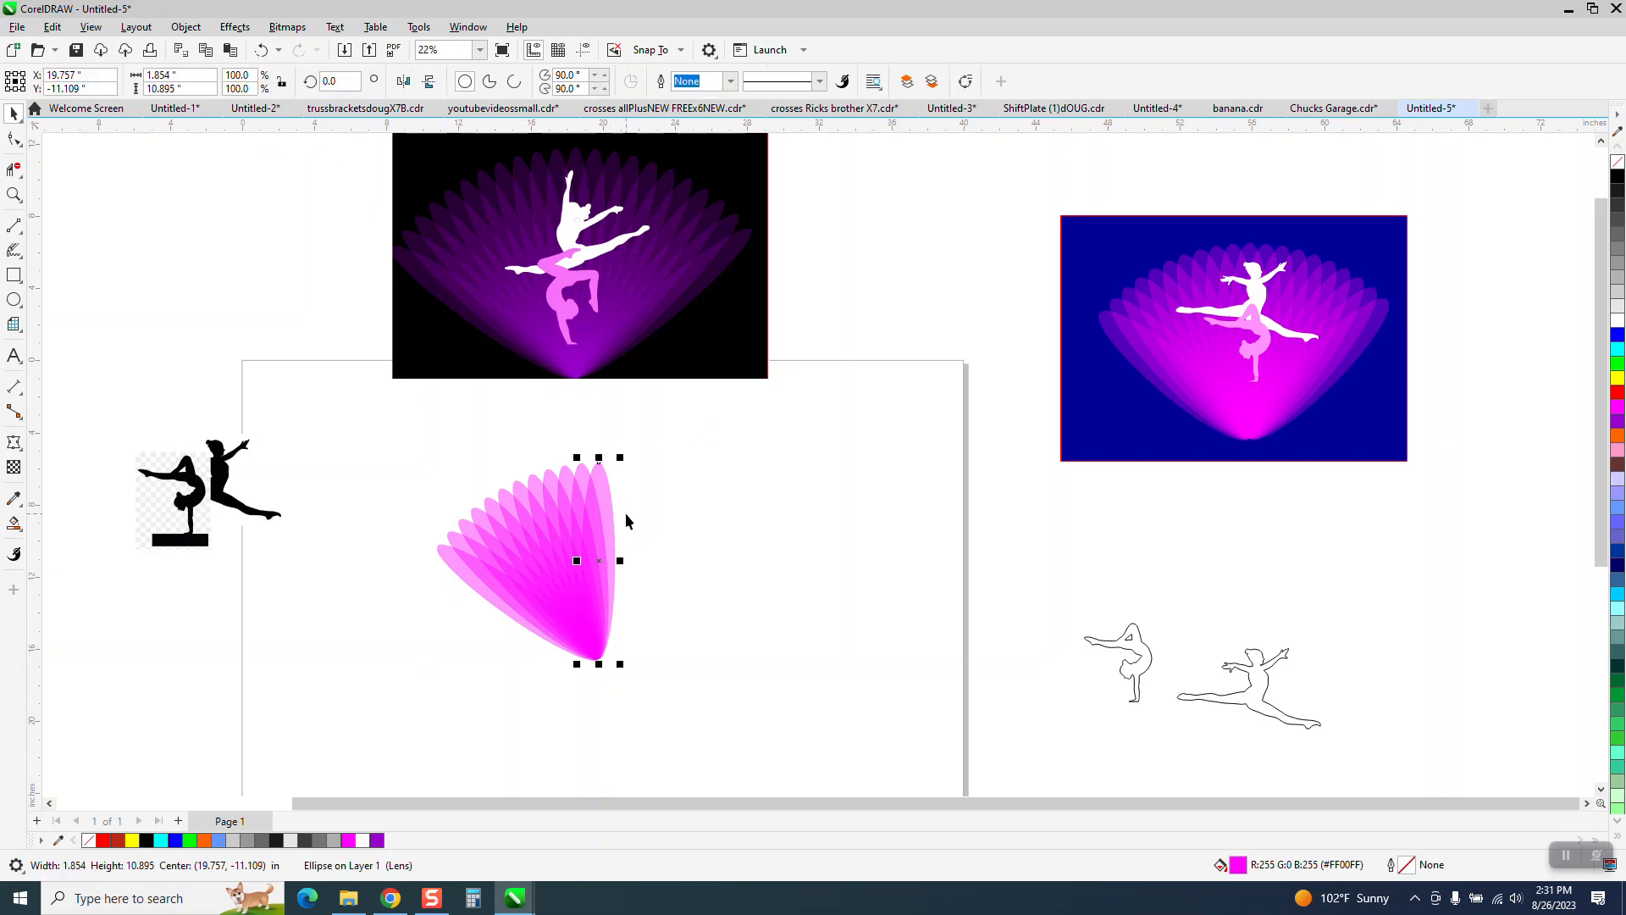
{"action": "left_click", "coordinate": [609, 530]}
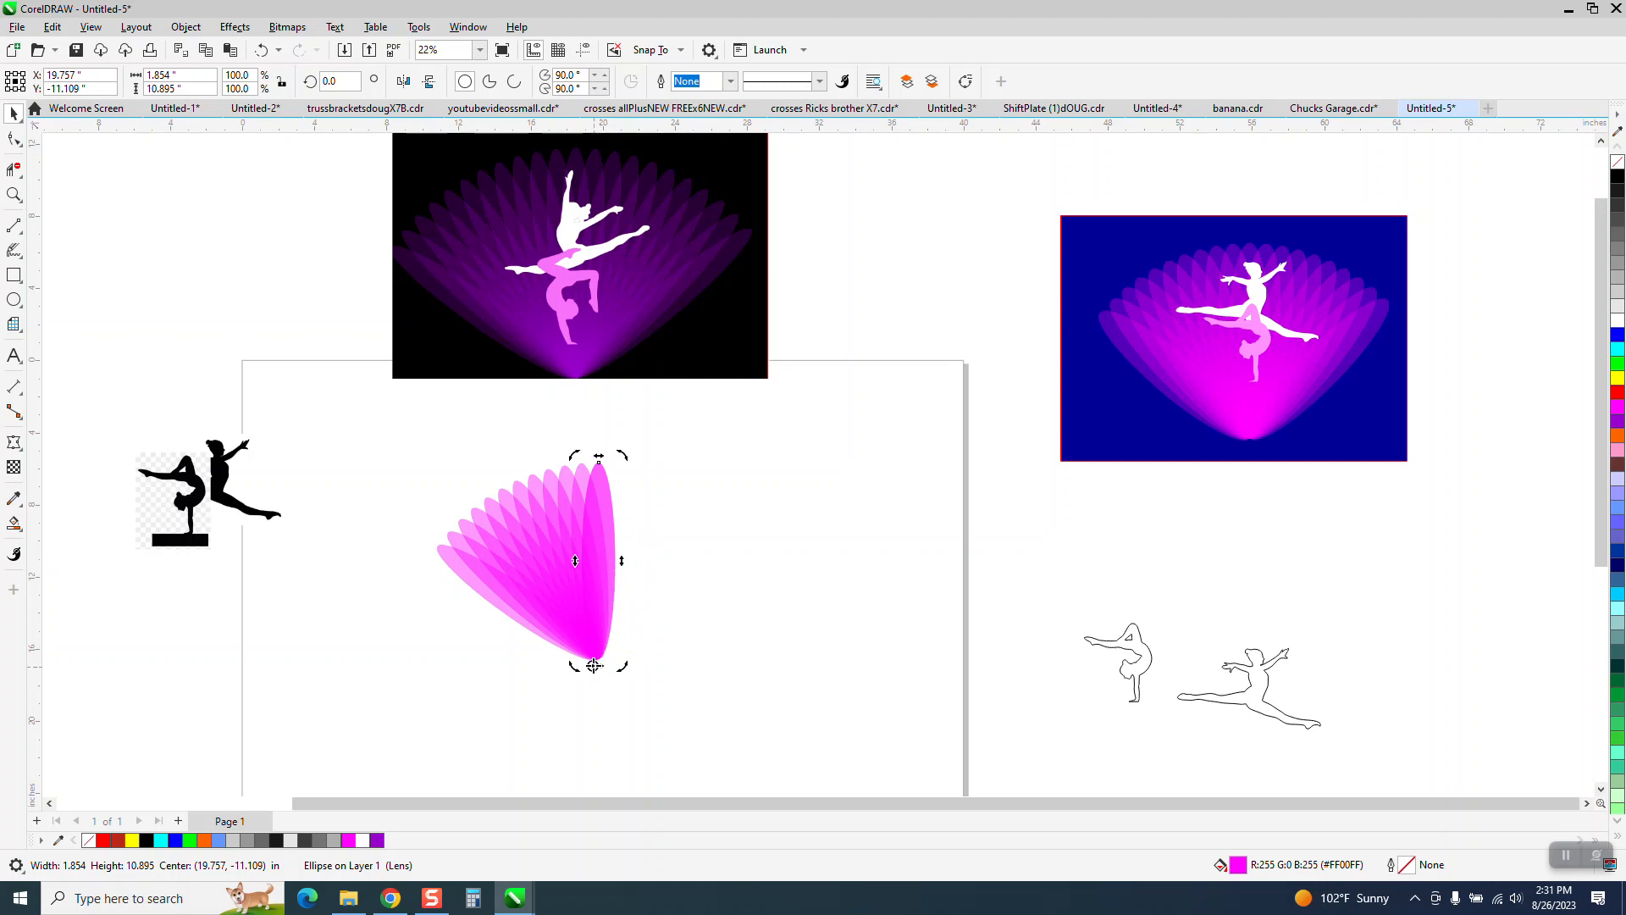
{"action": "left_click_drag", "start_coordinate": [594, 666], "coordinate": [599, 659]}
Rotate the new copy 5° clockwise about its bottom tip and repeat until the right half of the fan reaches 310°.
{"action": "key", "text": "Return"}
{"action": "key", "text": "ctrl+d"}
{"action": "key", "text": "ctrl+d"}
{"action": "key", "text": "ctrl+d"}
{"action": "key", "text": "ctrl+d"}
{"action": "key", "text": "ctrl+d"}
{"action": "key", "text": "ctrl+d"}
{"action": "key", "text": "ctrl+d"}
{"action": "key", "text": "ctrl+d"}
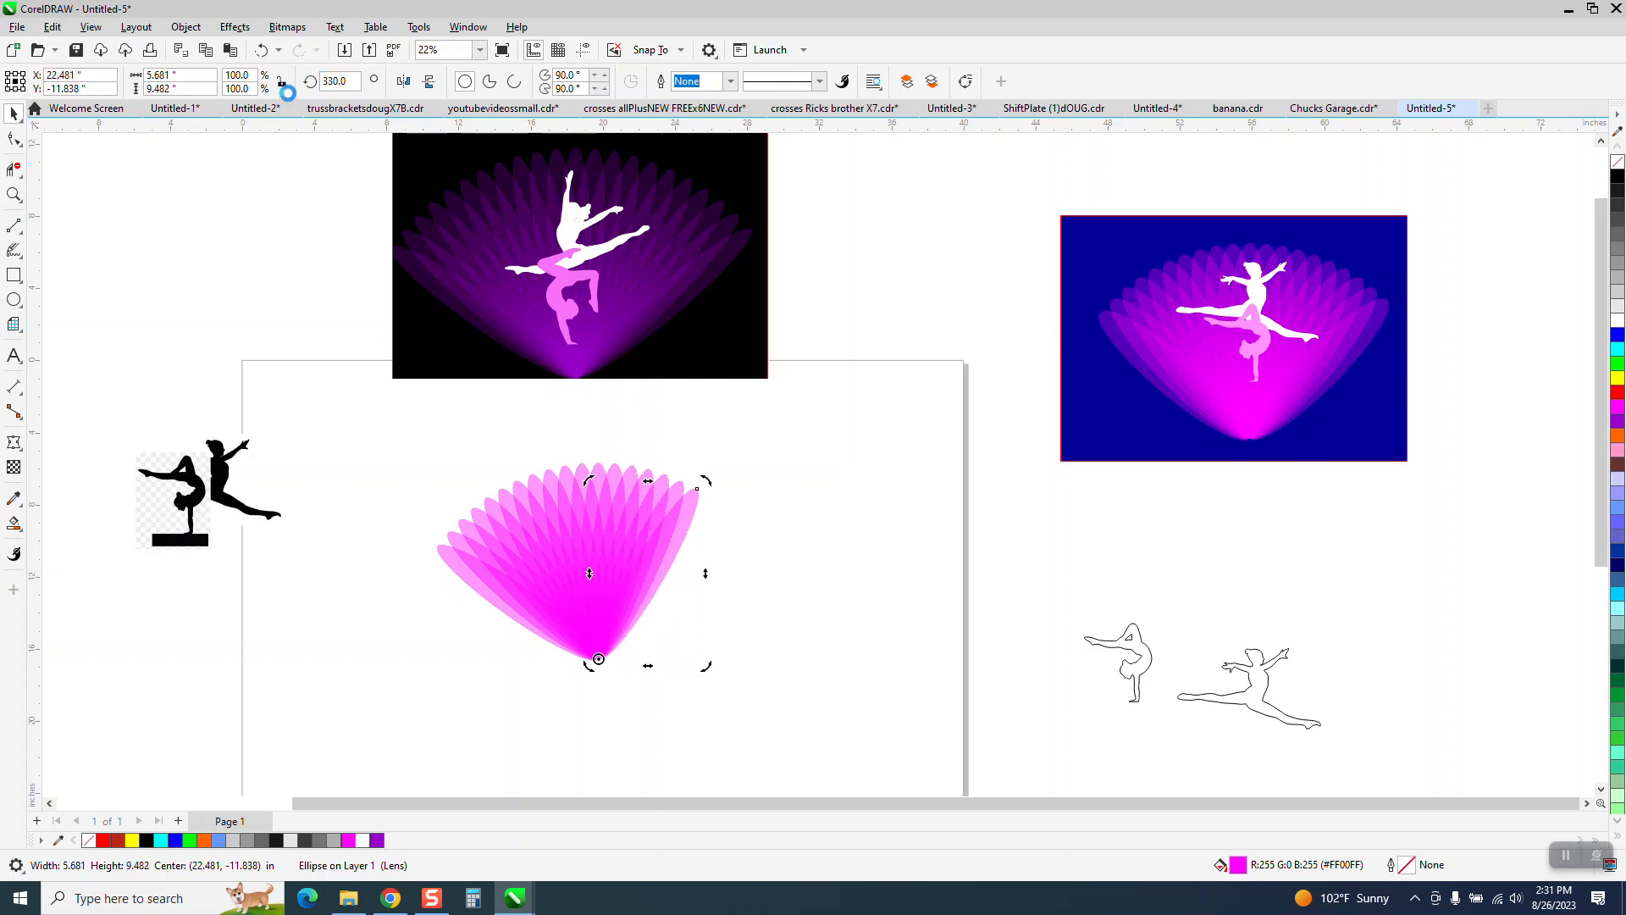
{"action": "key", "text": "ctrl+d"}
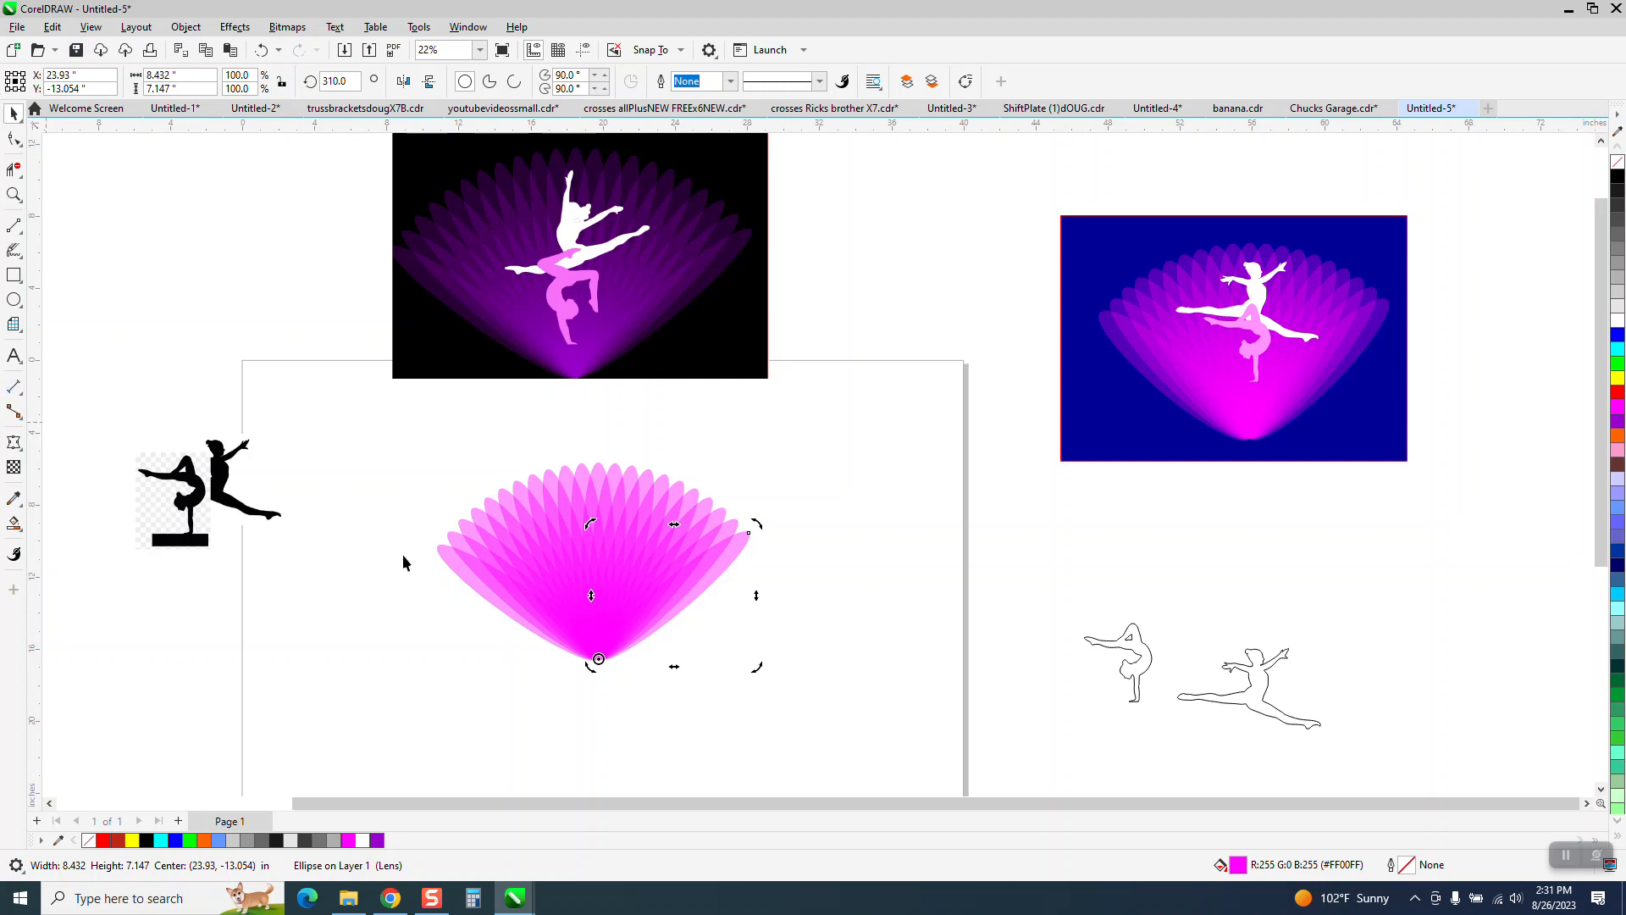
Group all the magenta fan pieces and move the group to about X 27.95, Y -10.25 in.
{"action": "left_click_drag", "start_coordinate": [404, 421], "coordinate": [619, 624]}
{"action": "left_click_drag", "start_coordinate": [861, 728], "coordinate": [861, 730]}
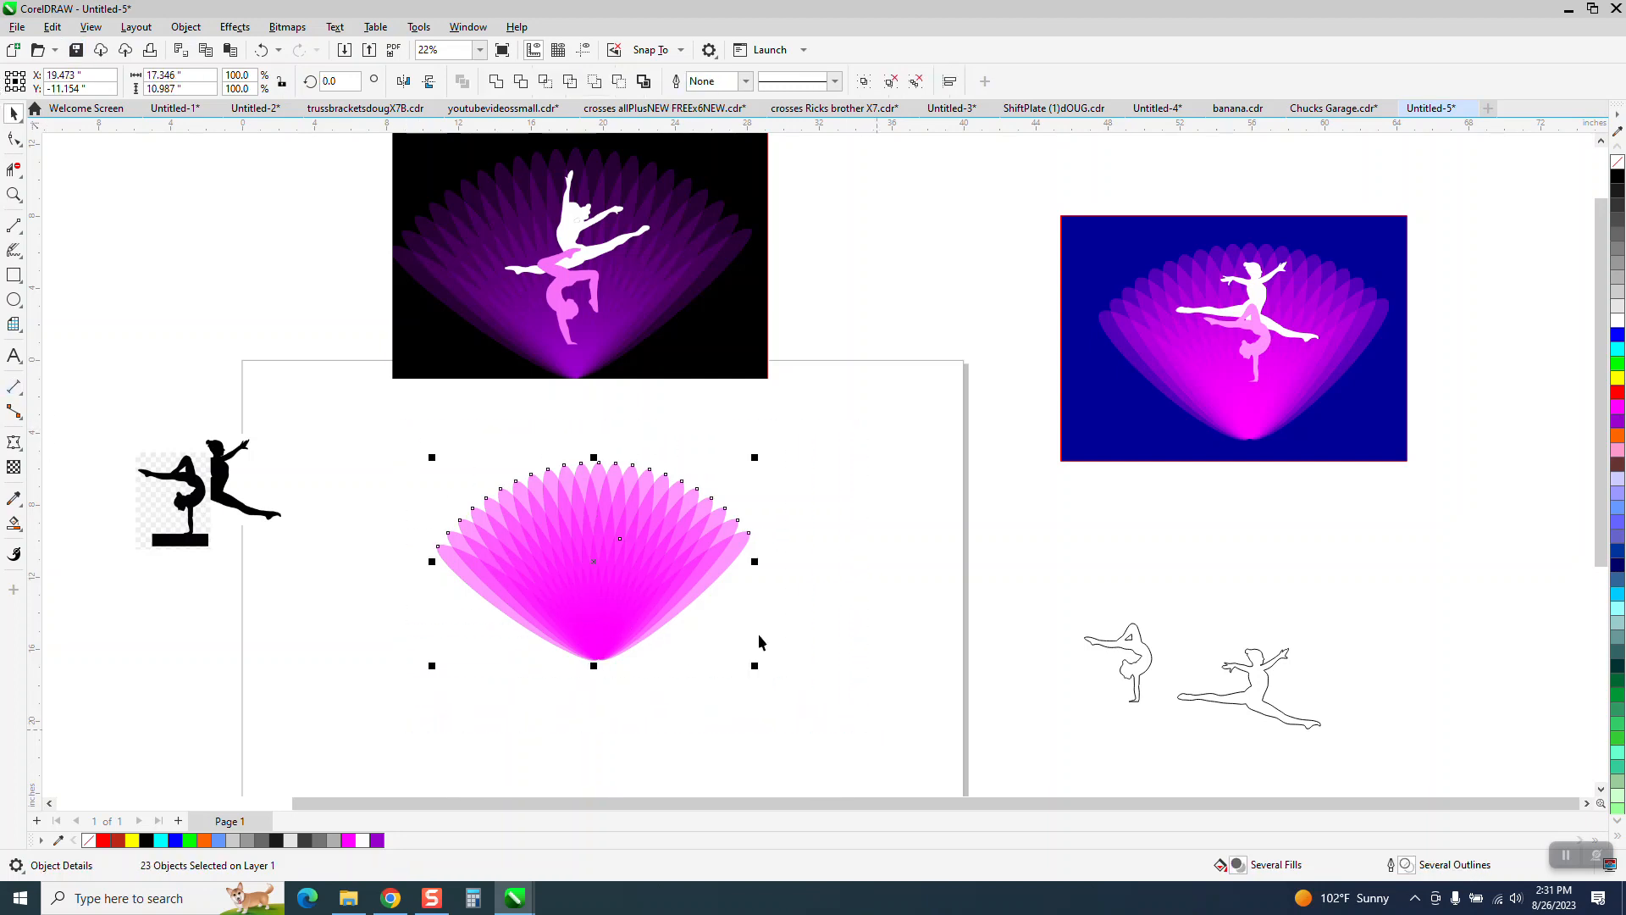
{"action": "left_click", "coordinate": [186, 27]}
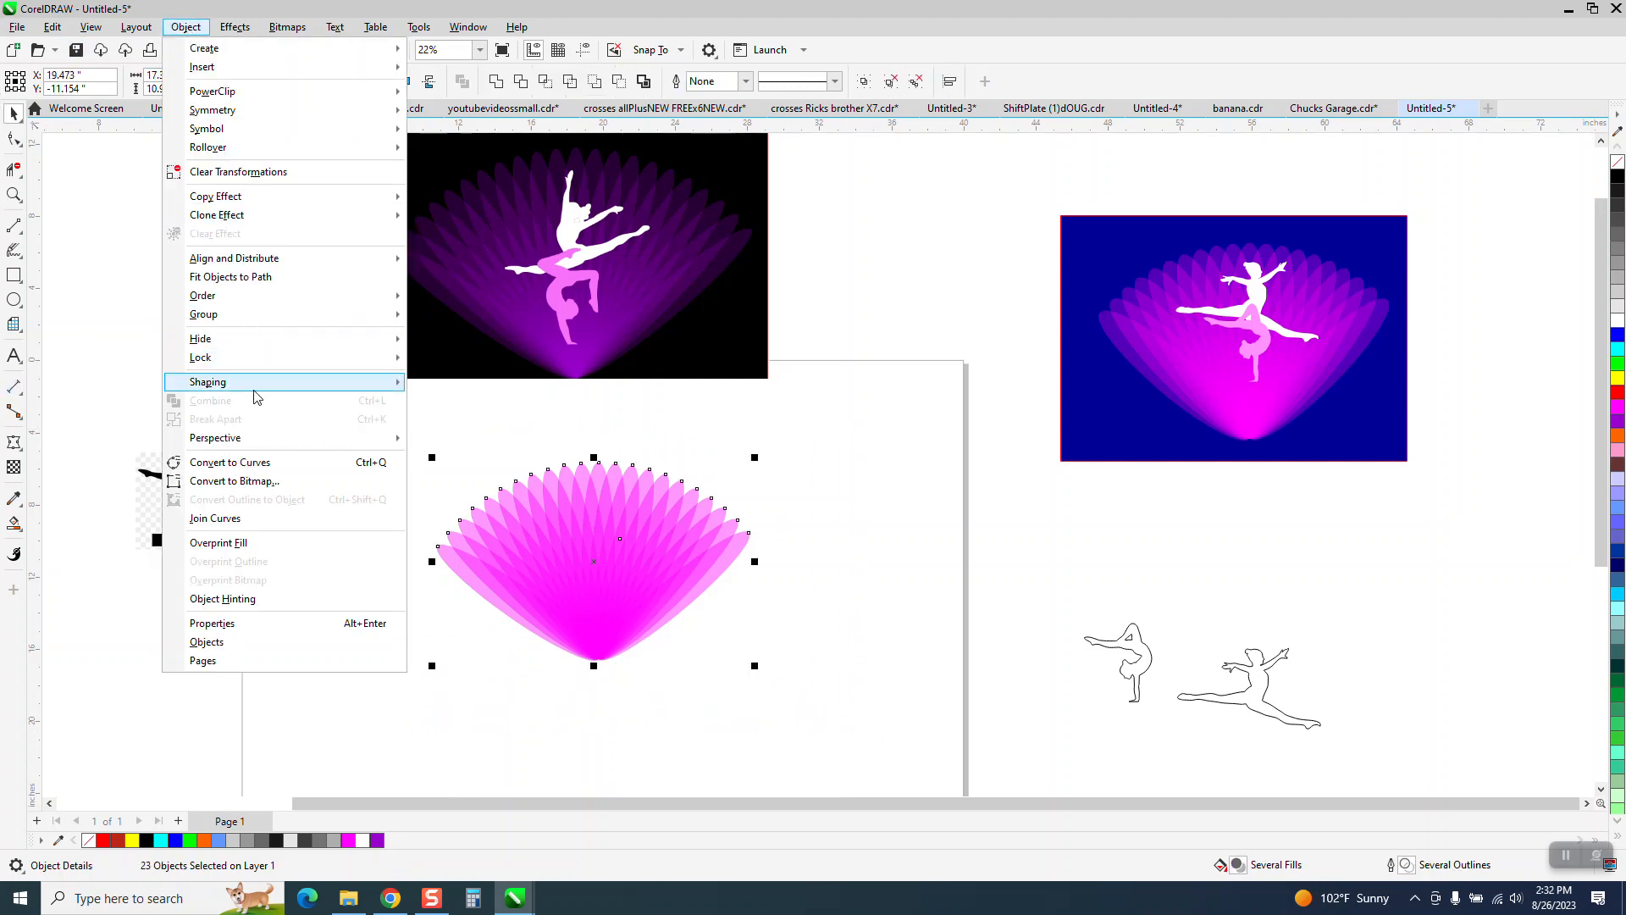
{"action": "mouse_move", "coordinate": [362, 318]}
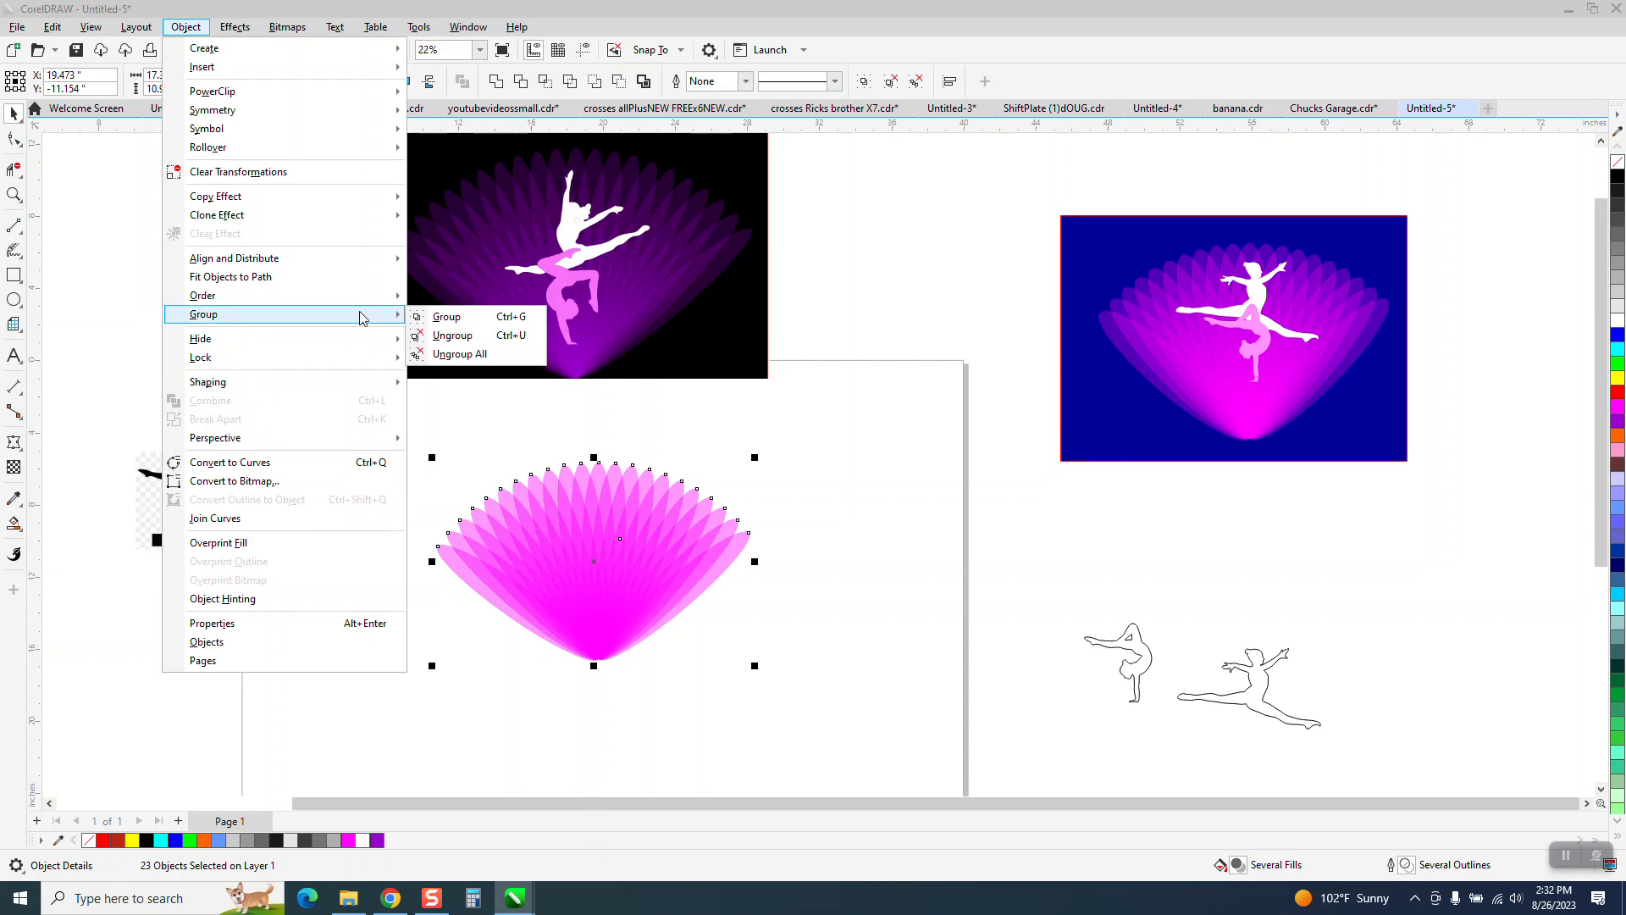
{"action": "left_click", "coordinate": [472, 317]}
{"action": "left_click_drag", "start_coordinate": [672, 567], "coordinate": [824, 552]}
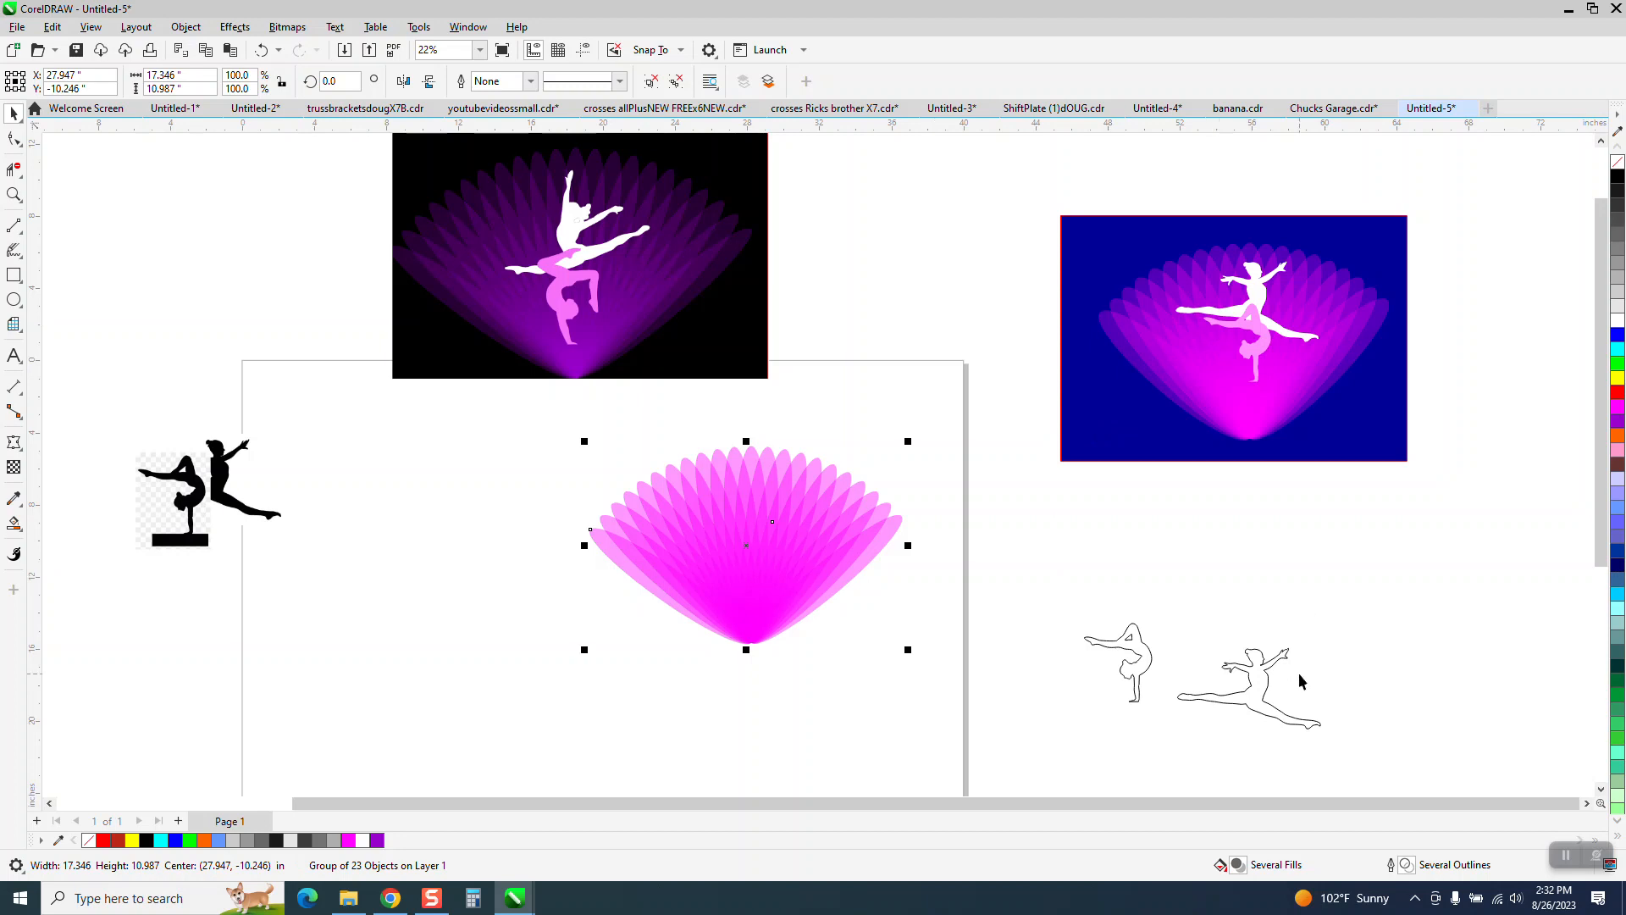
Move the leaping gymnast outline onto the upper part of the fan and bring it to the front of the page.
{"action": "left_click_drag", "start_coordinate": [1259, 692], "coordinate": [770, 512]}
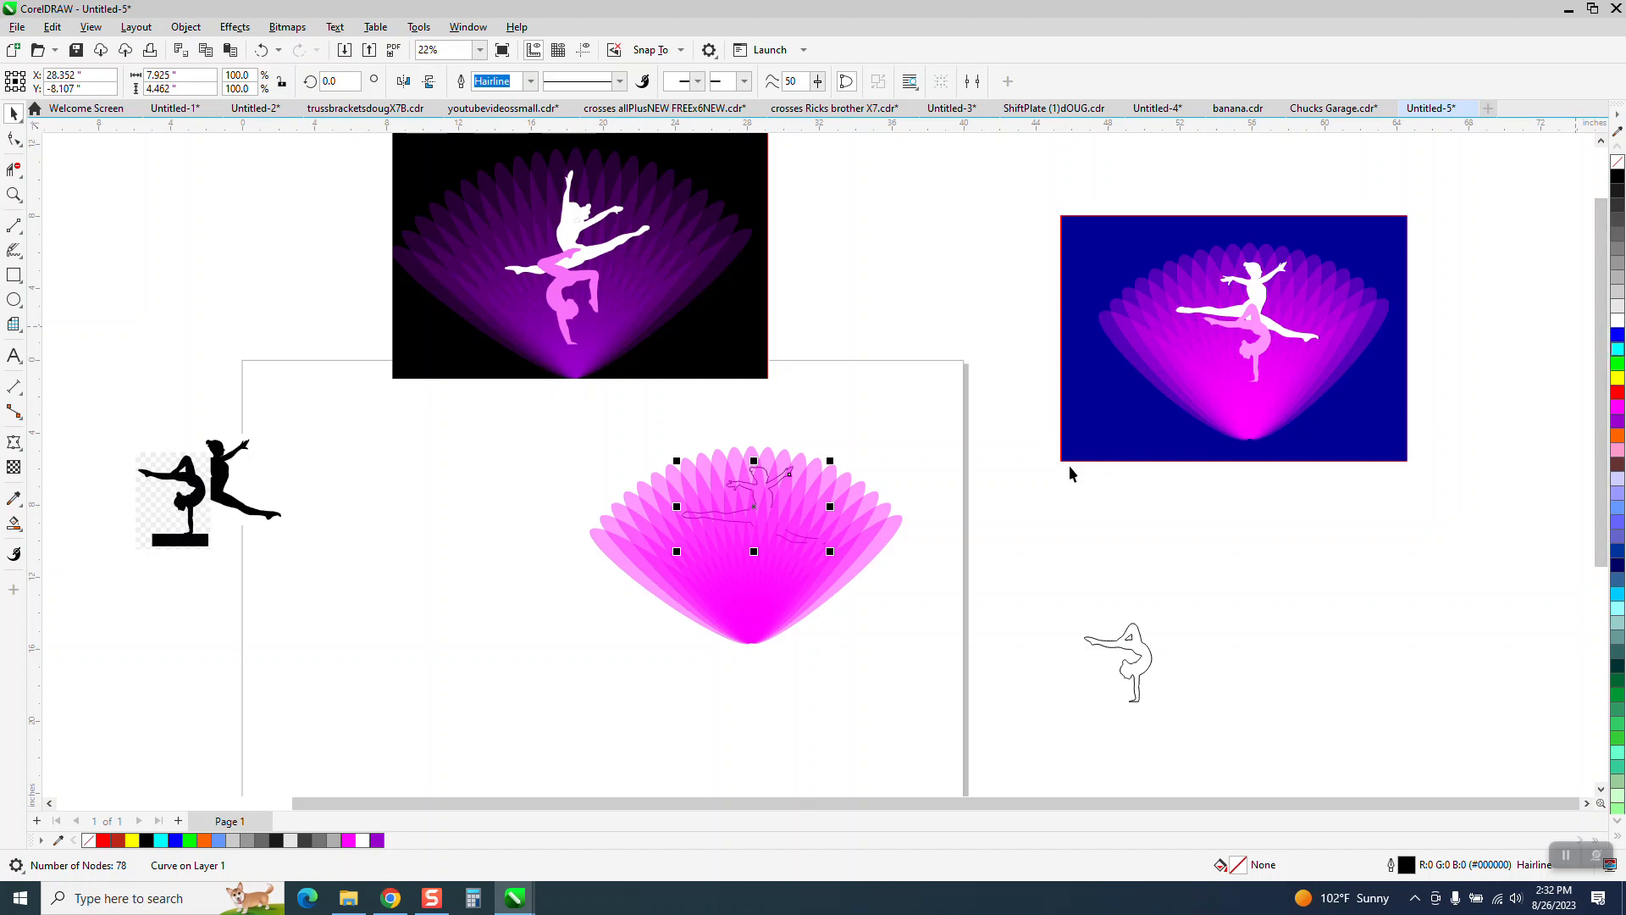
{"action": "left_click", "coordinate": [188, 30]}
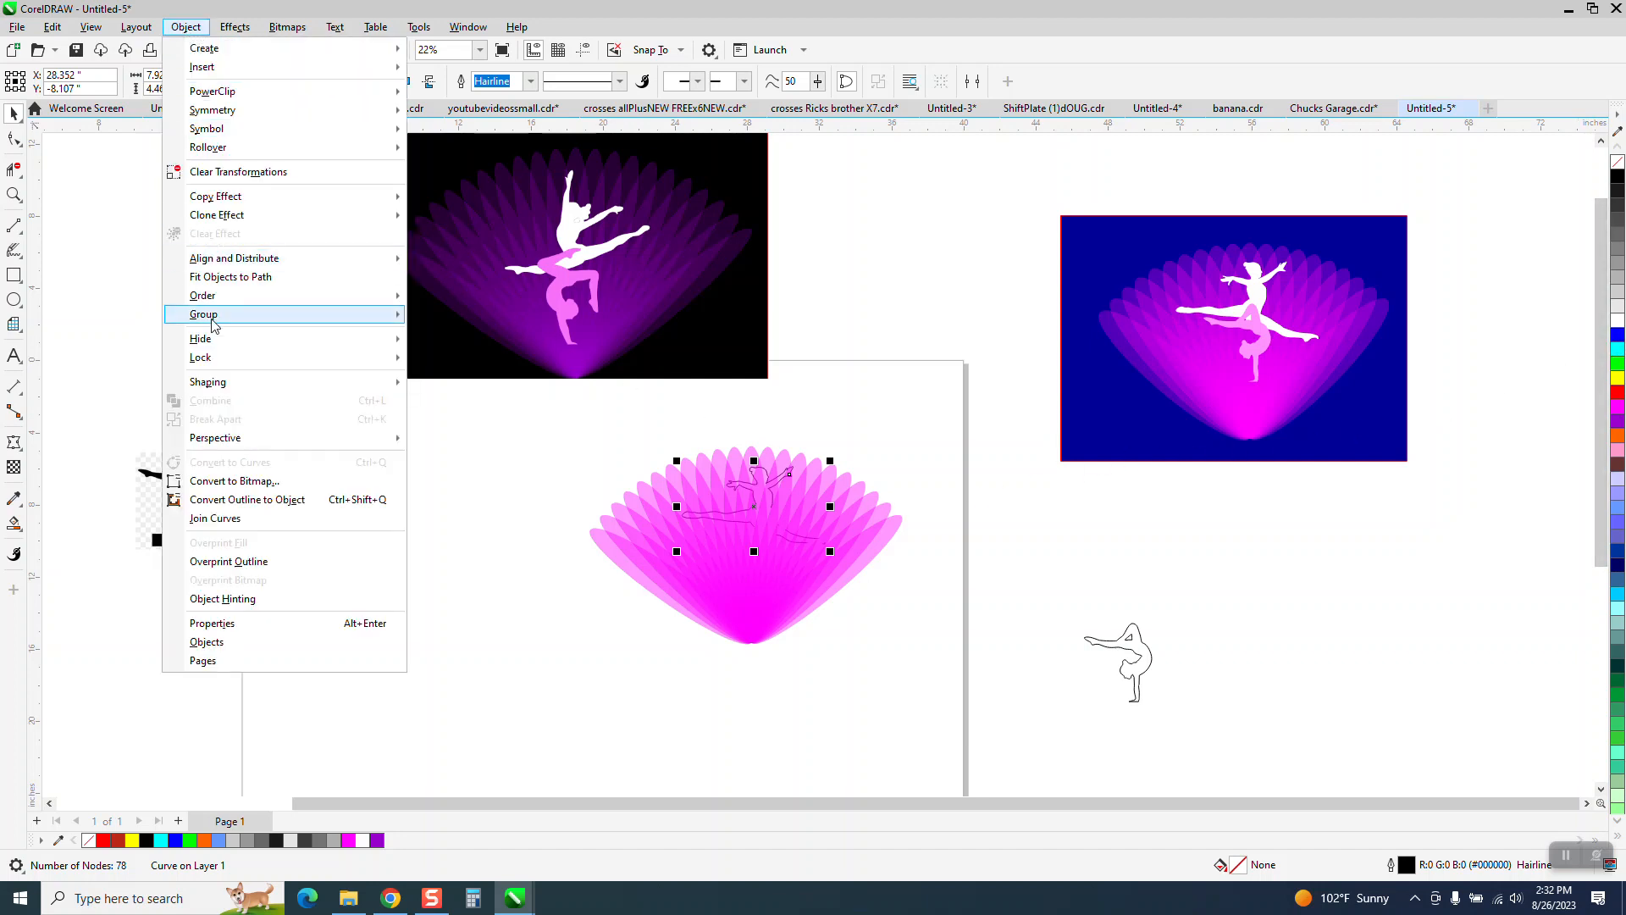
{"action": "mouse_move", "coordinate": [211, 301]}
{"action": "left_click", "coordinate": [470, 300]}
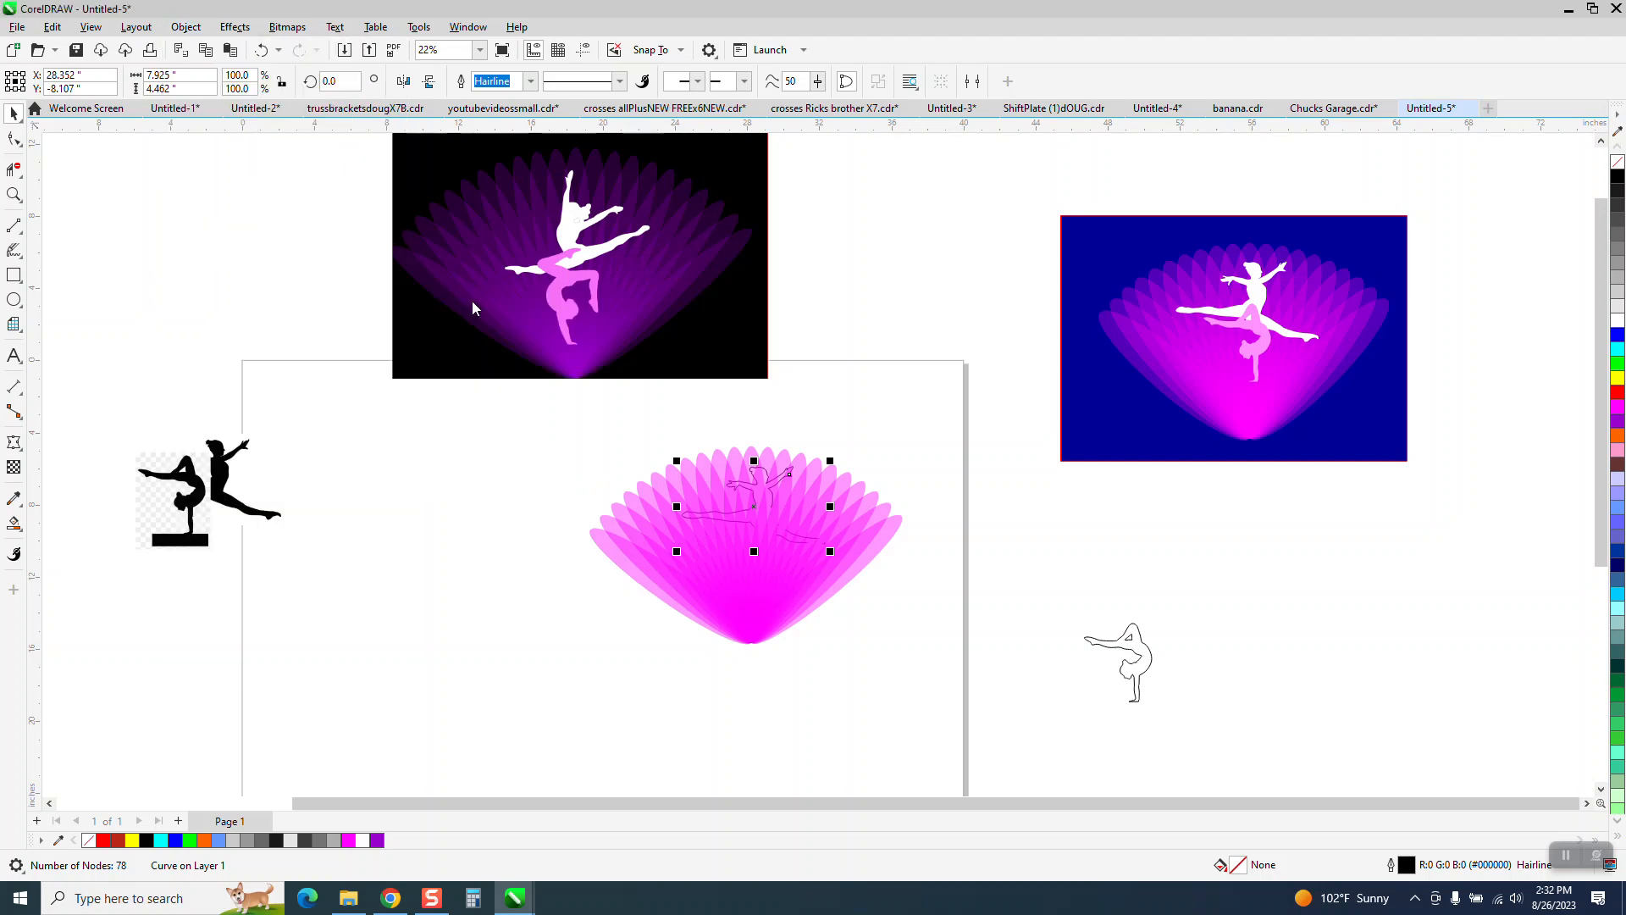
{"action": "left_click", "coordinate": [849, 441]}
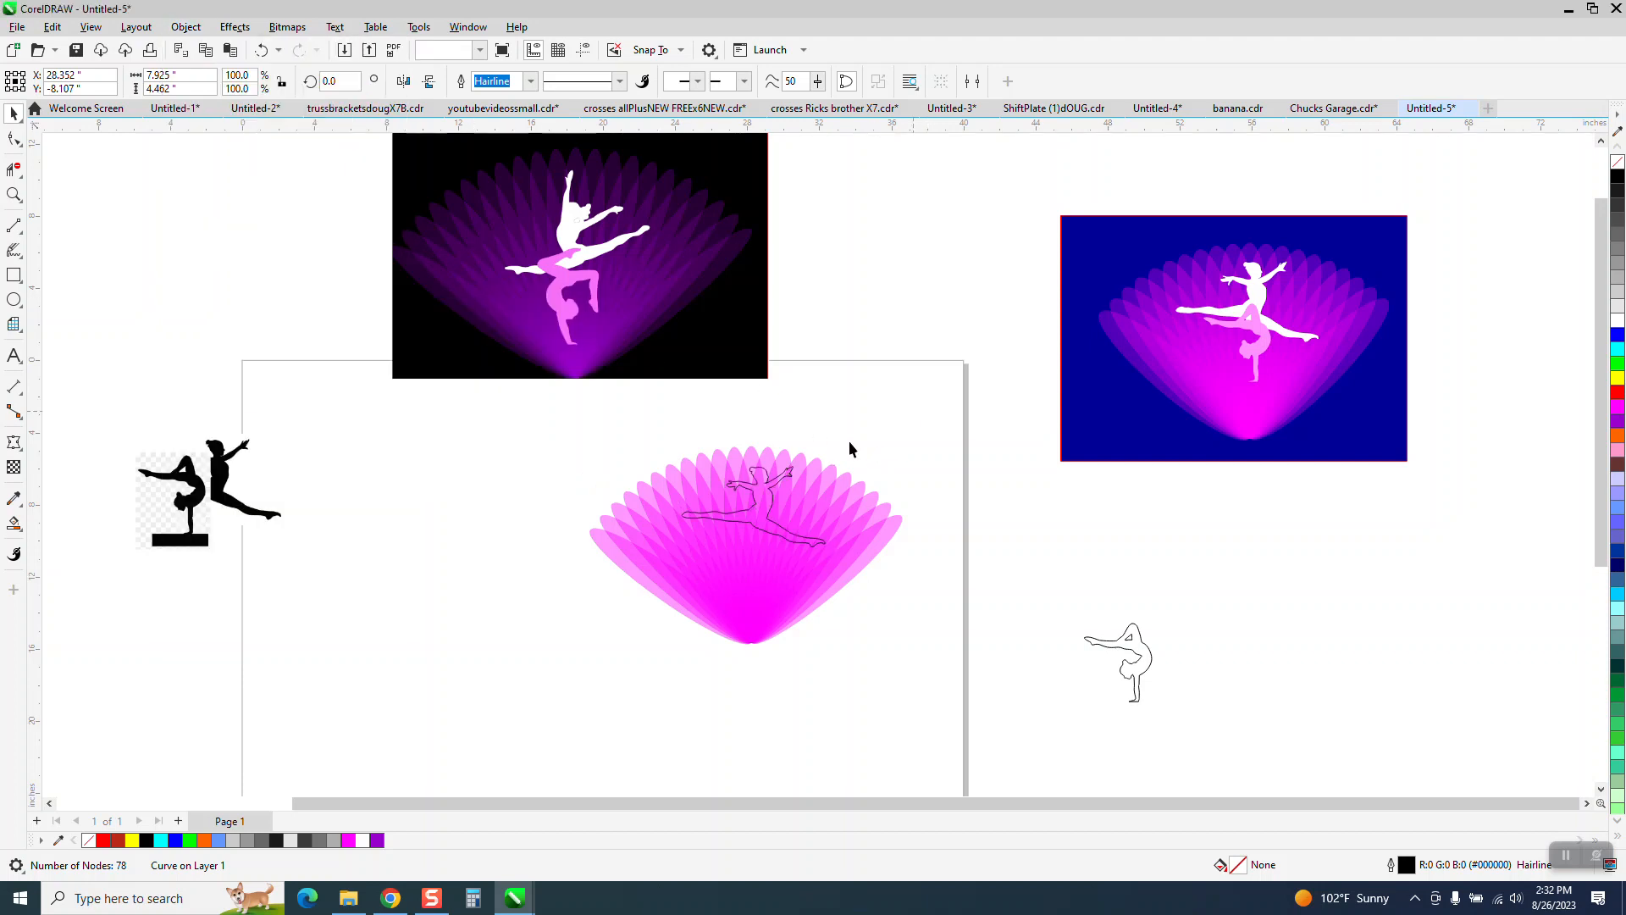
Fill the leaping gymnast with white and remove its outline.
{"action": "left_click", "coordinate": [768, 479]}
{"action": "left_click", "coordinate": [1619, 326]}
{"action": "right_click", "coordinate": [1617, 166]}
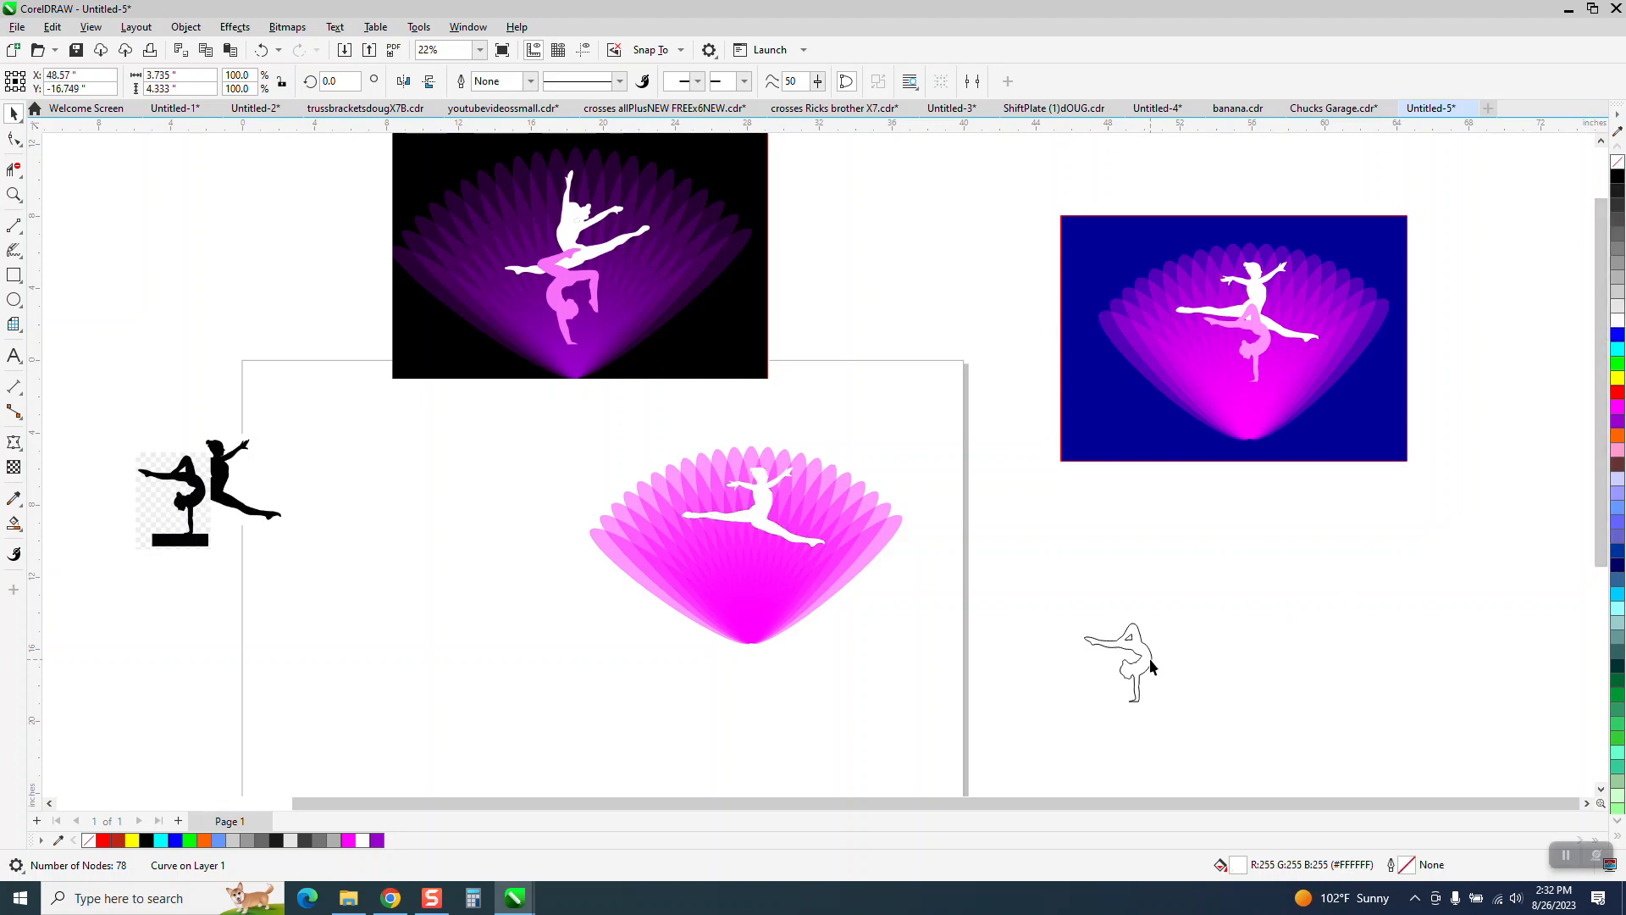
Move the handstand gymnast onto the fan below the leaping gymnast and fill it with magenta.
{"action": "left_click_drag", "start_coordinate": [1152, 666], "coordinate": [787, 565]}
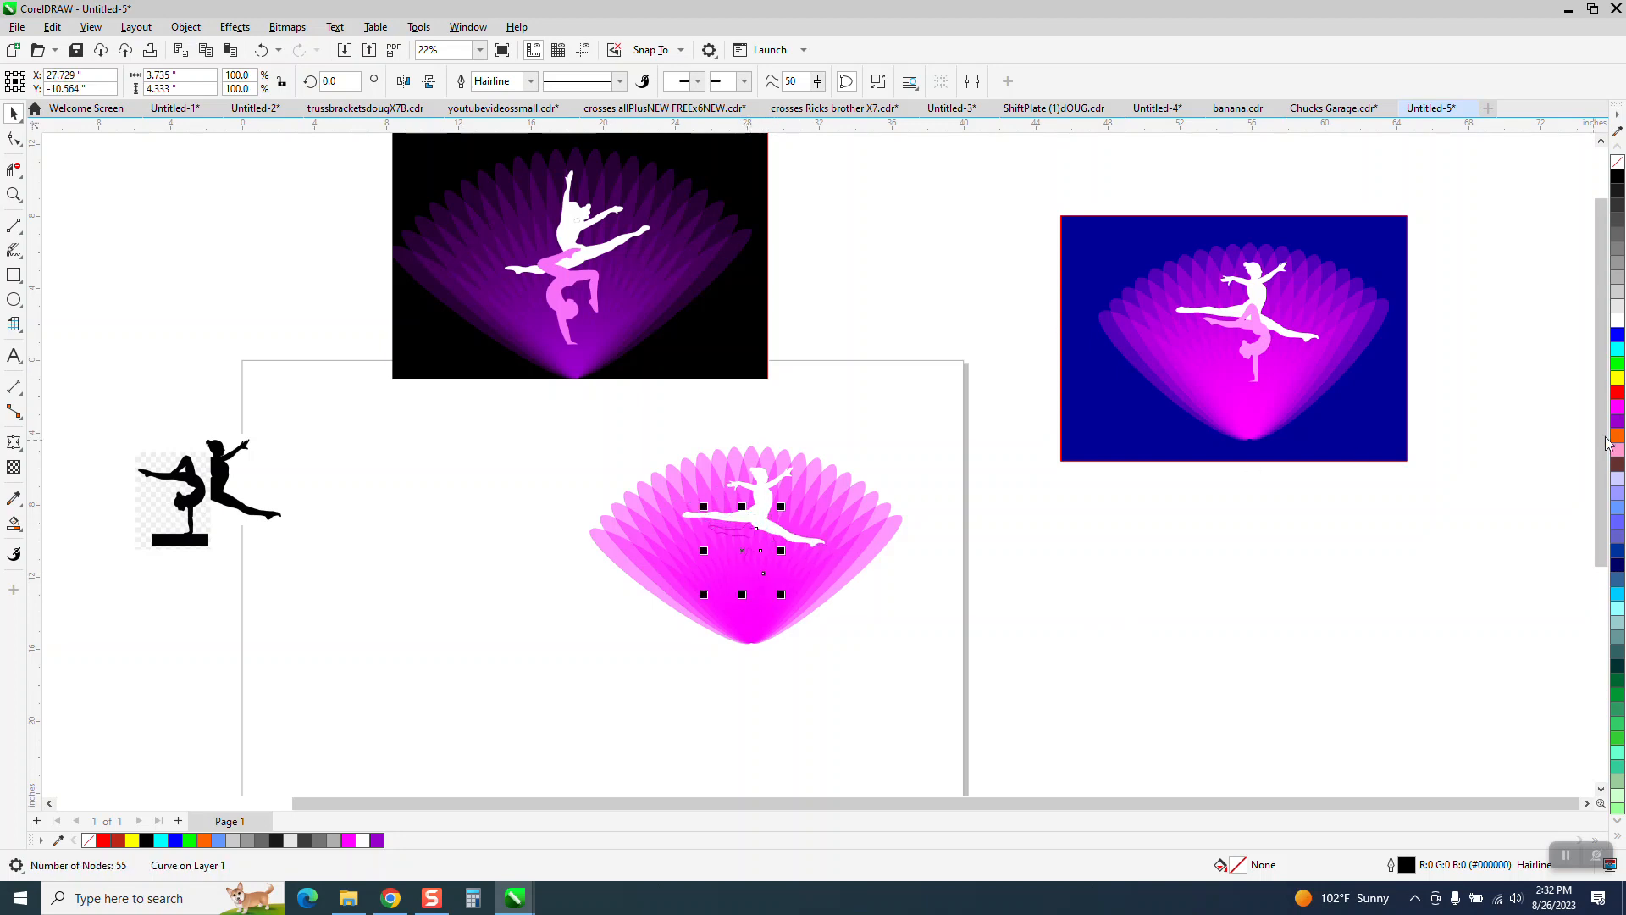
{"action": "left_click", "coordinate": [1618, 411]}
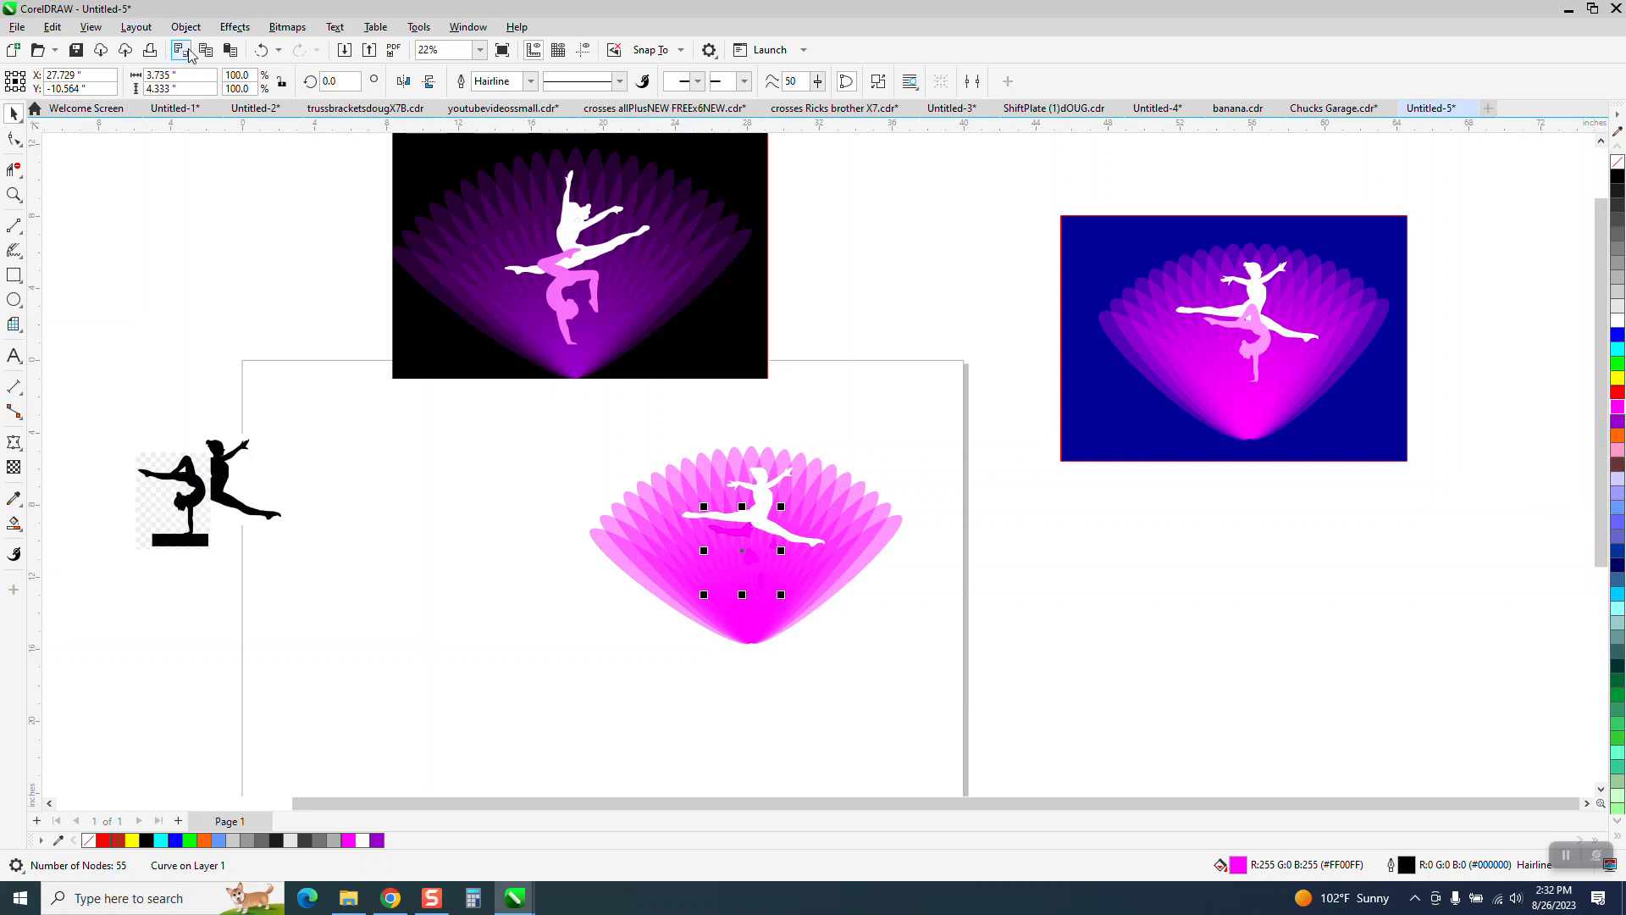
{"action": "left_click", "coordinate": [14, 194]}
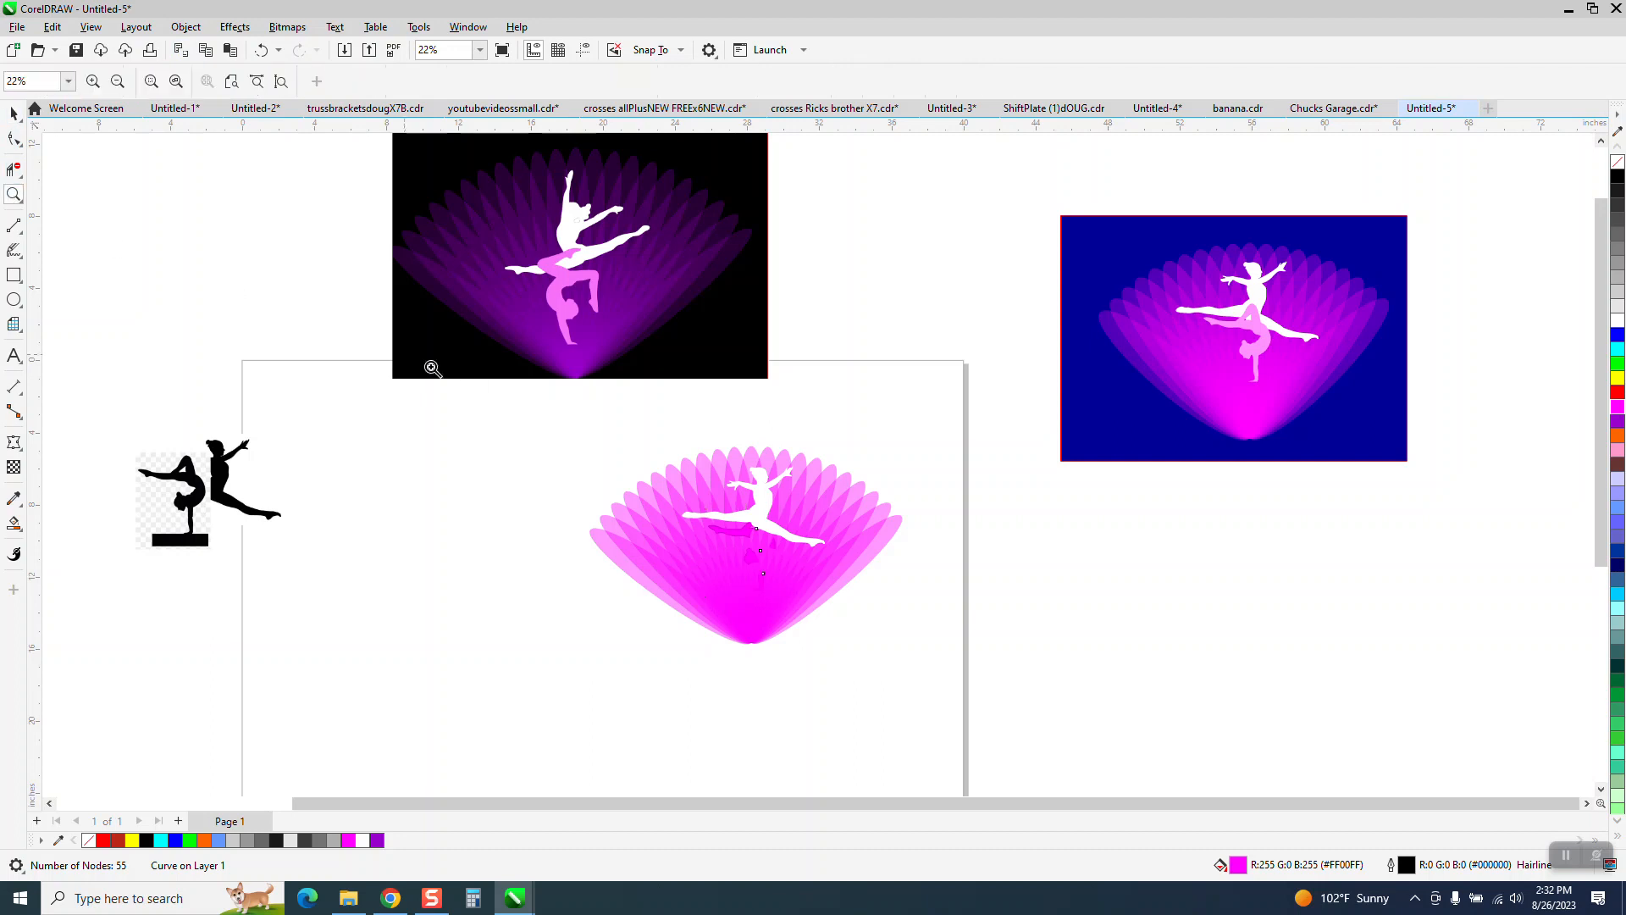
{"action": "left_click_drag", "start_coordinate": [841, 665], "coordinate": [991, 705]}
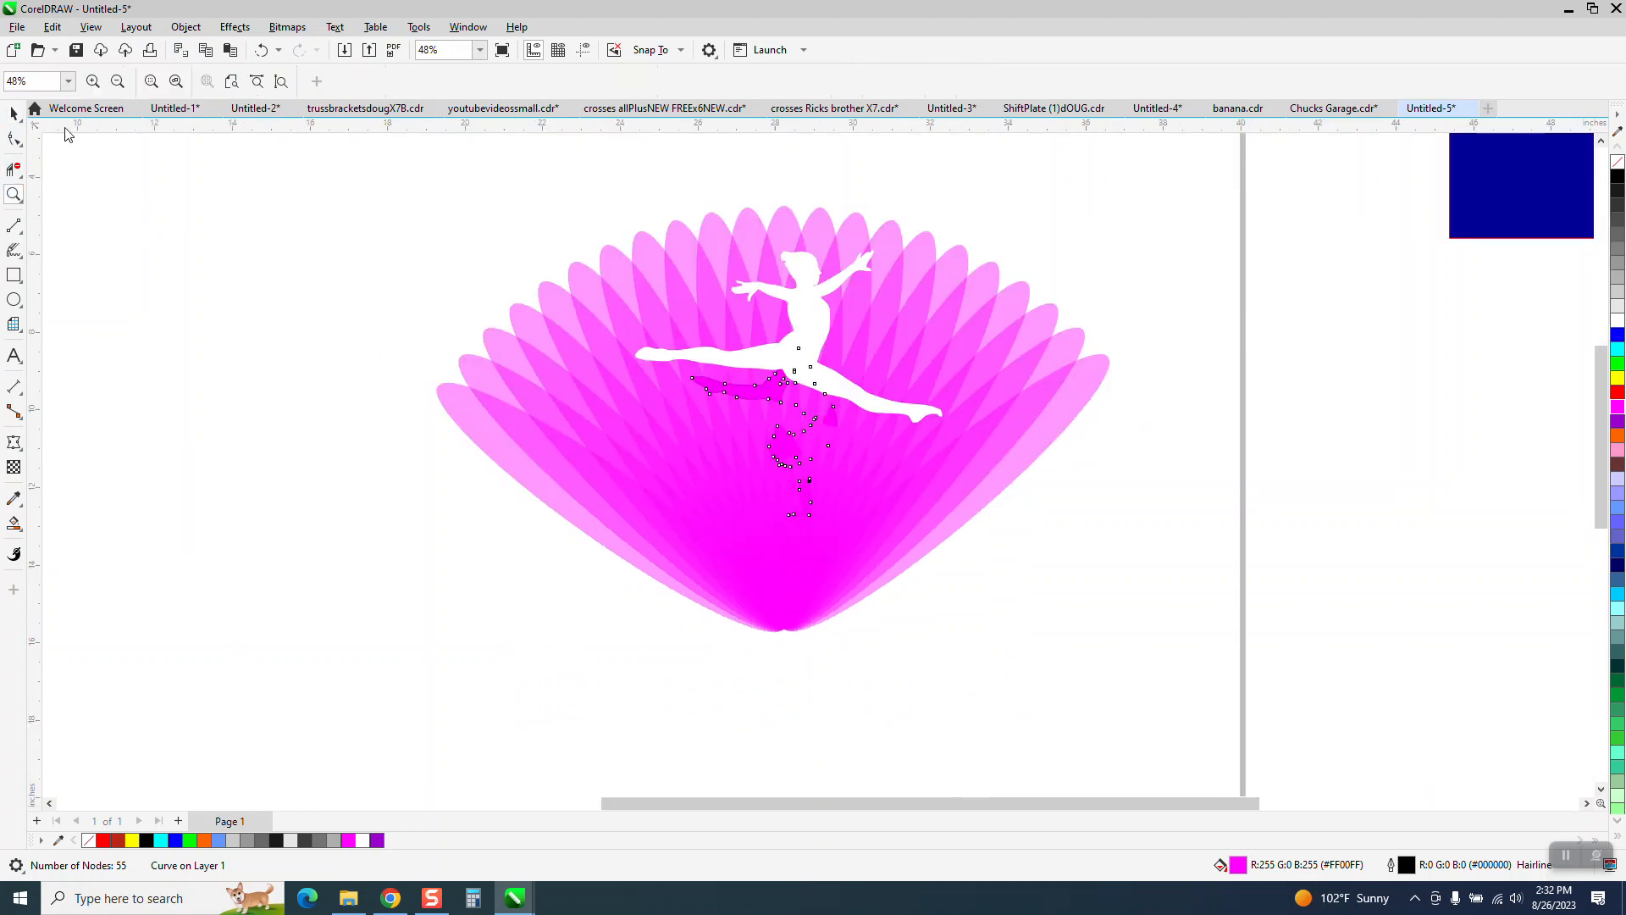
{"action": "left_click", "coordinate": [9, 114]}
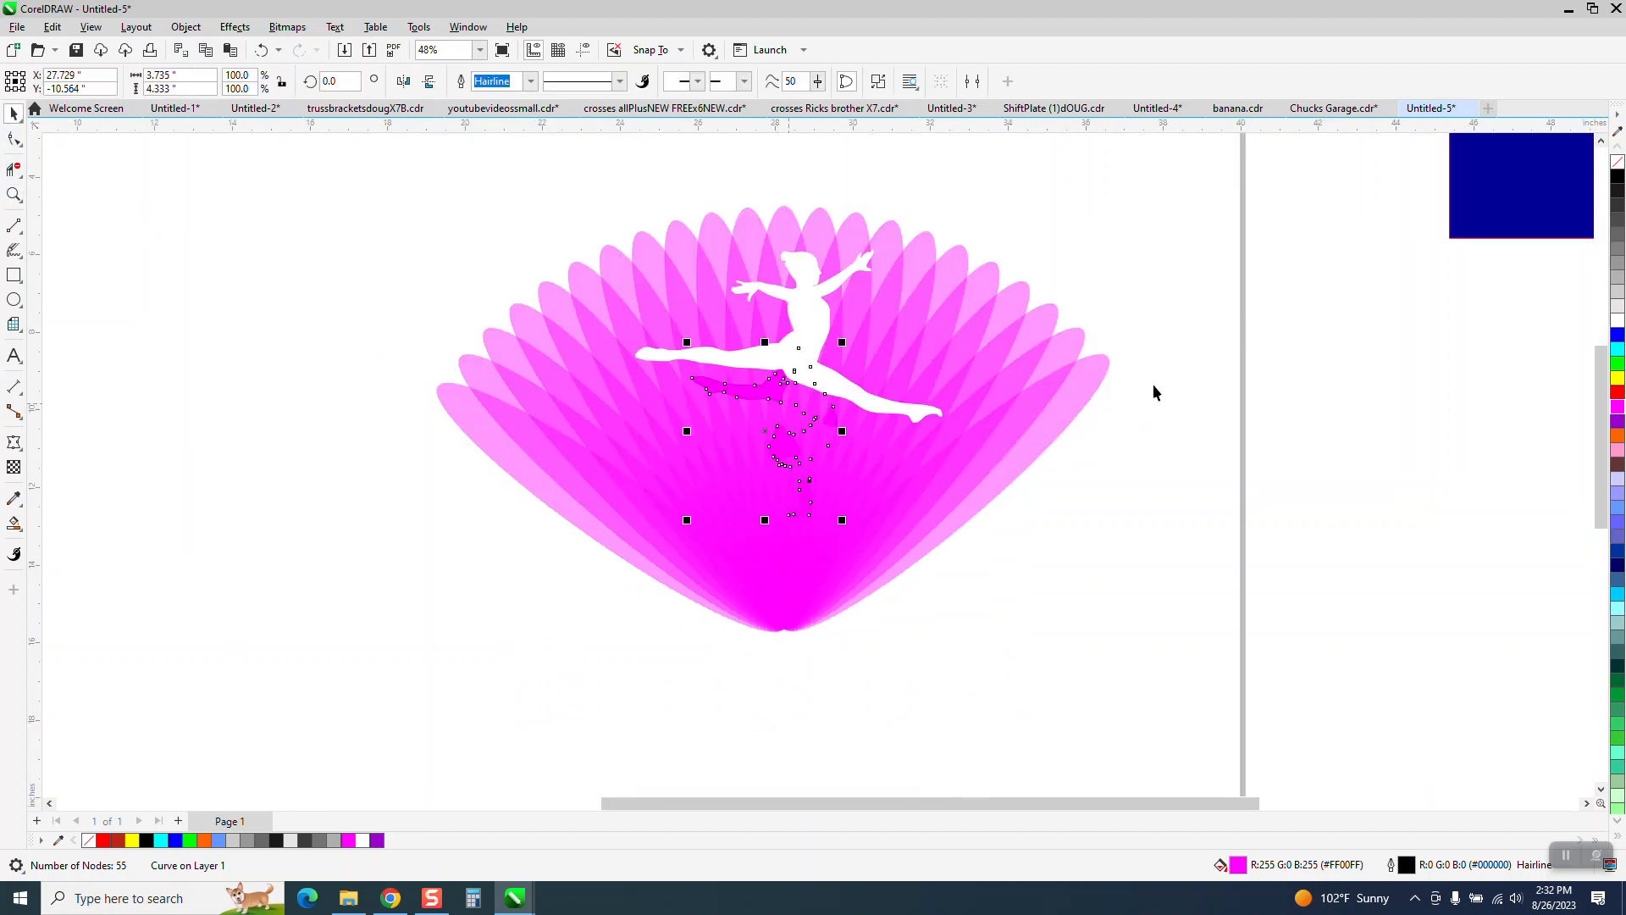
Lighten the handstand gymnast's fill by repeatedly mixing in white until it reaches R253 G144 B253.
{"action": "left_click", "coordinate": [1618, 323], "text": "ctrl"}
{"action": "left_click", "coordinate": [1616, 323], "text": "ctrl"}
{"action": "left_click", "coordinate": [1615, 322], "text": "ctrl"}
{"action": "left_click", "coordinate": [1616, 322], "text": "ctrl"}
{"action": "left_click", "coordinate": [1616, 322], "text": "ctrl"}
{"action": "left_click", "coordinate": [1616, 321], "text": "ctrl"}
{"action": "left_click", "coordinate": [1614, 320], "text": "ctrl"}
{"action": "left_click", "coordinate": [1613, 318], "text": "ctrl"}
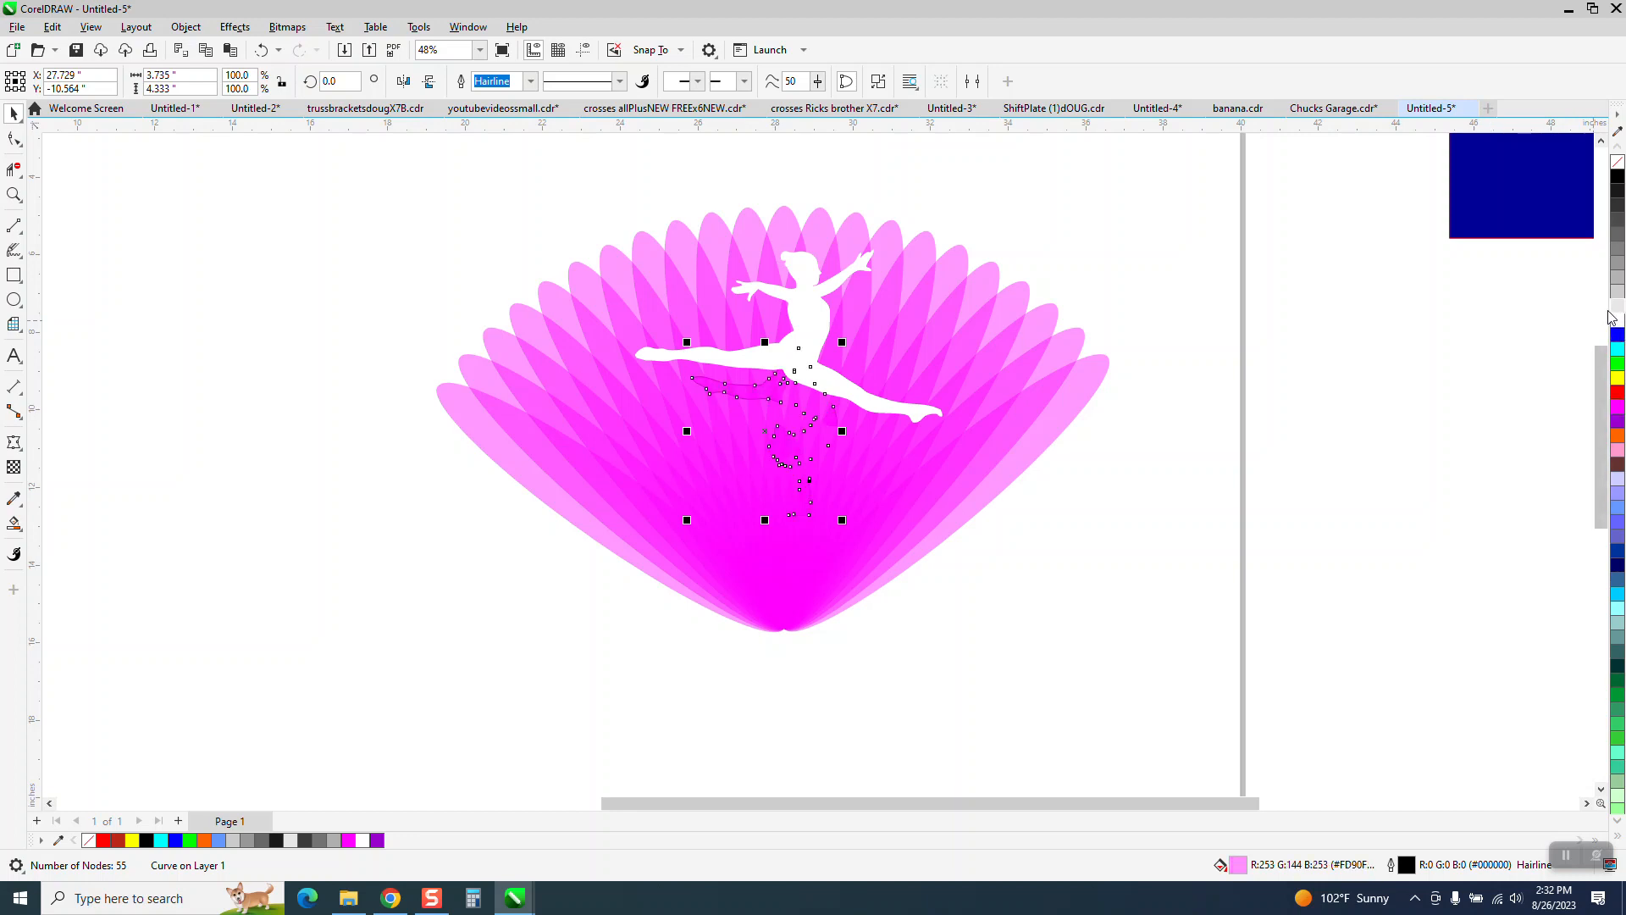
Bring the handstand gymnast to the front of the page and remove its outline.
{"action": "left_click", "coordinate": [185, 26]}
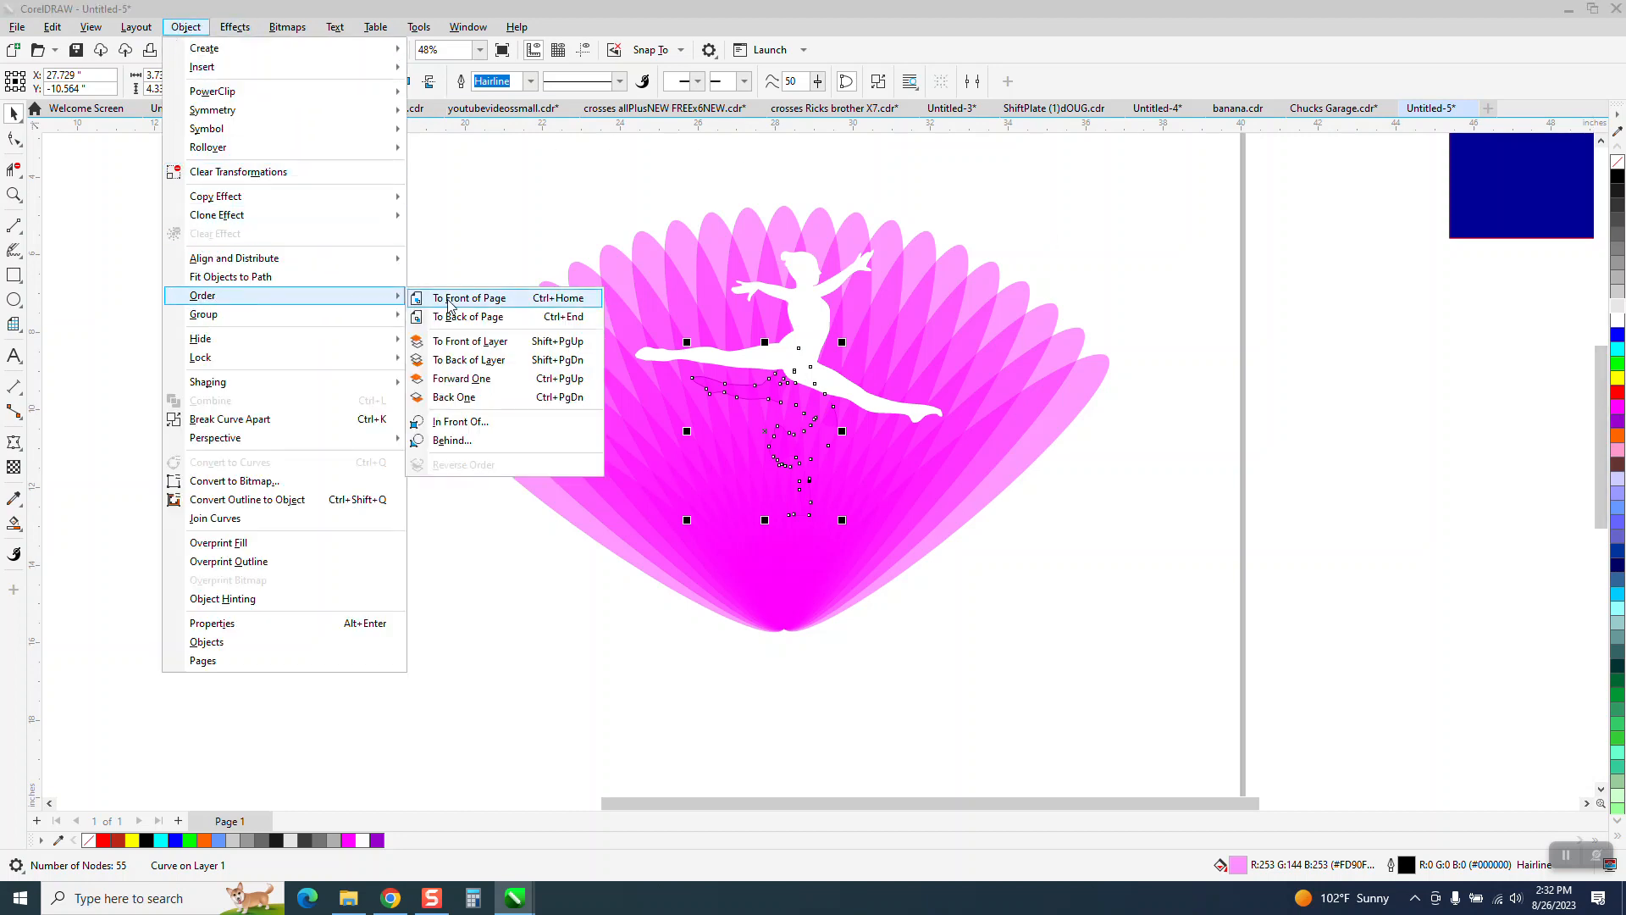
{"action": "left_click", "coordinate": [449, 300]}
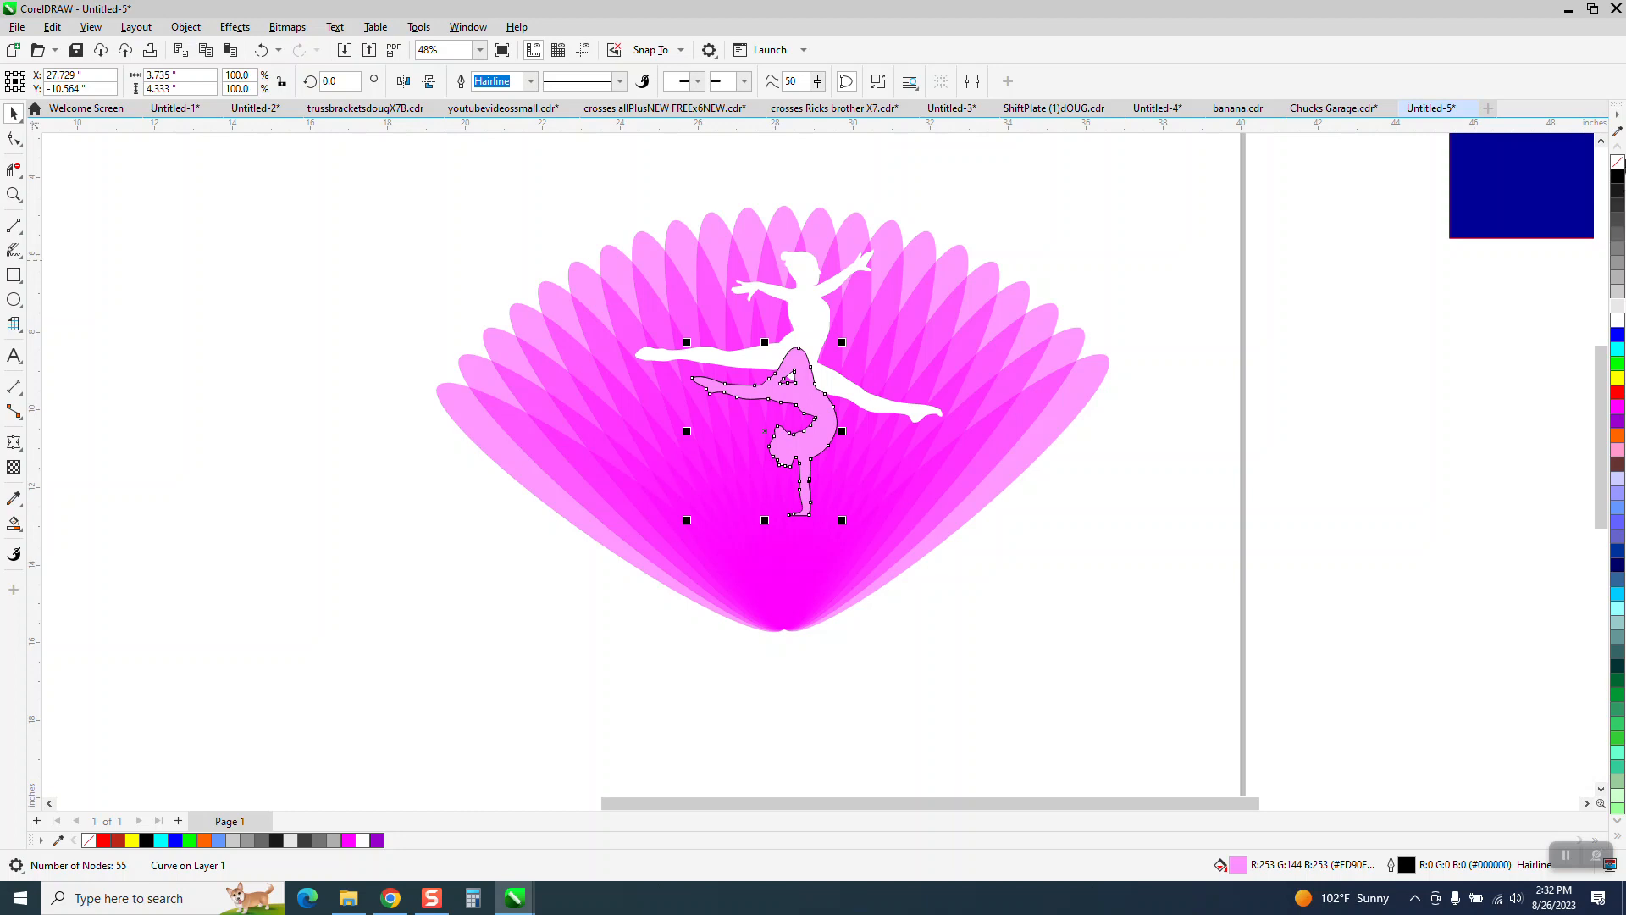
{"action": "right_click", "coordinate": [1617, 162]}
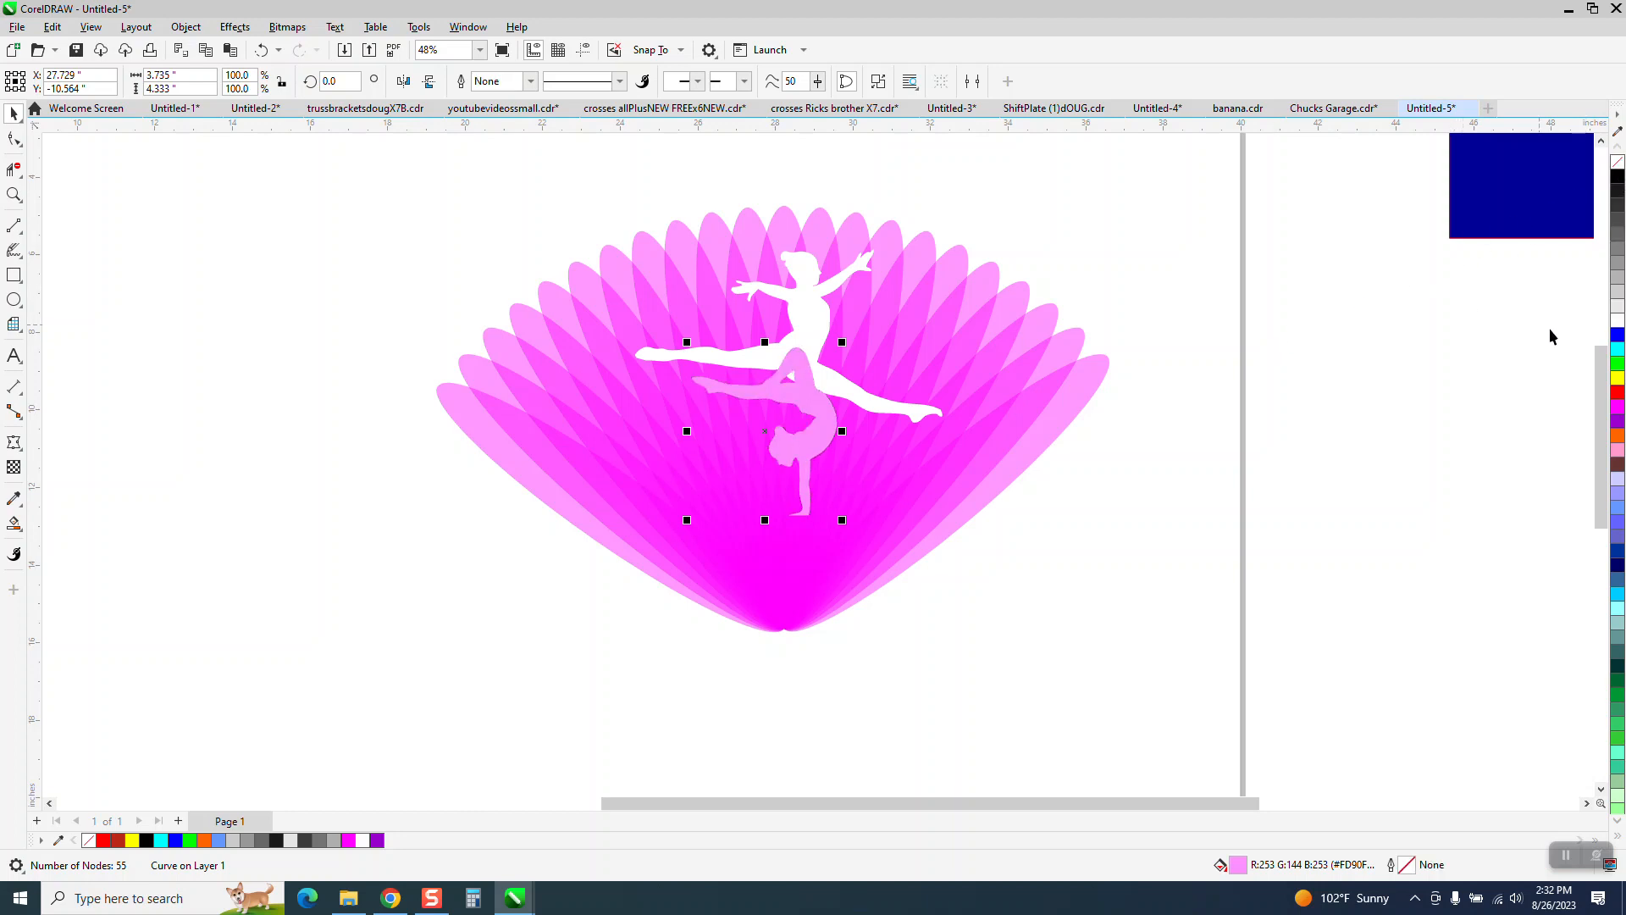
Mix a little red and more white into the handstand gymnast's fill for a softer pink, about R253 G173 B237.
{"action": "left_click", "coordinate": [1612, 393], "text": "ctrl"}
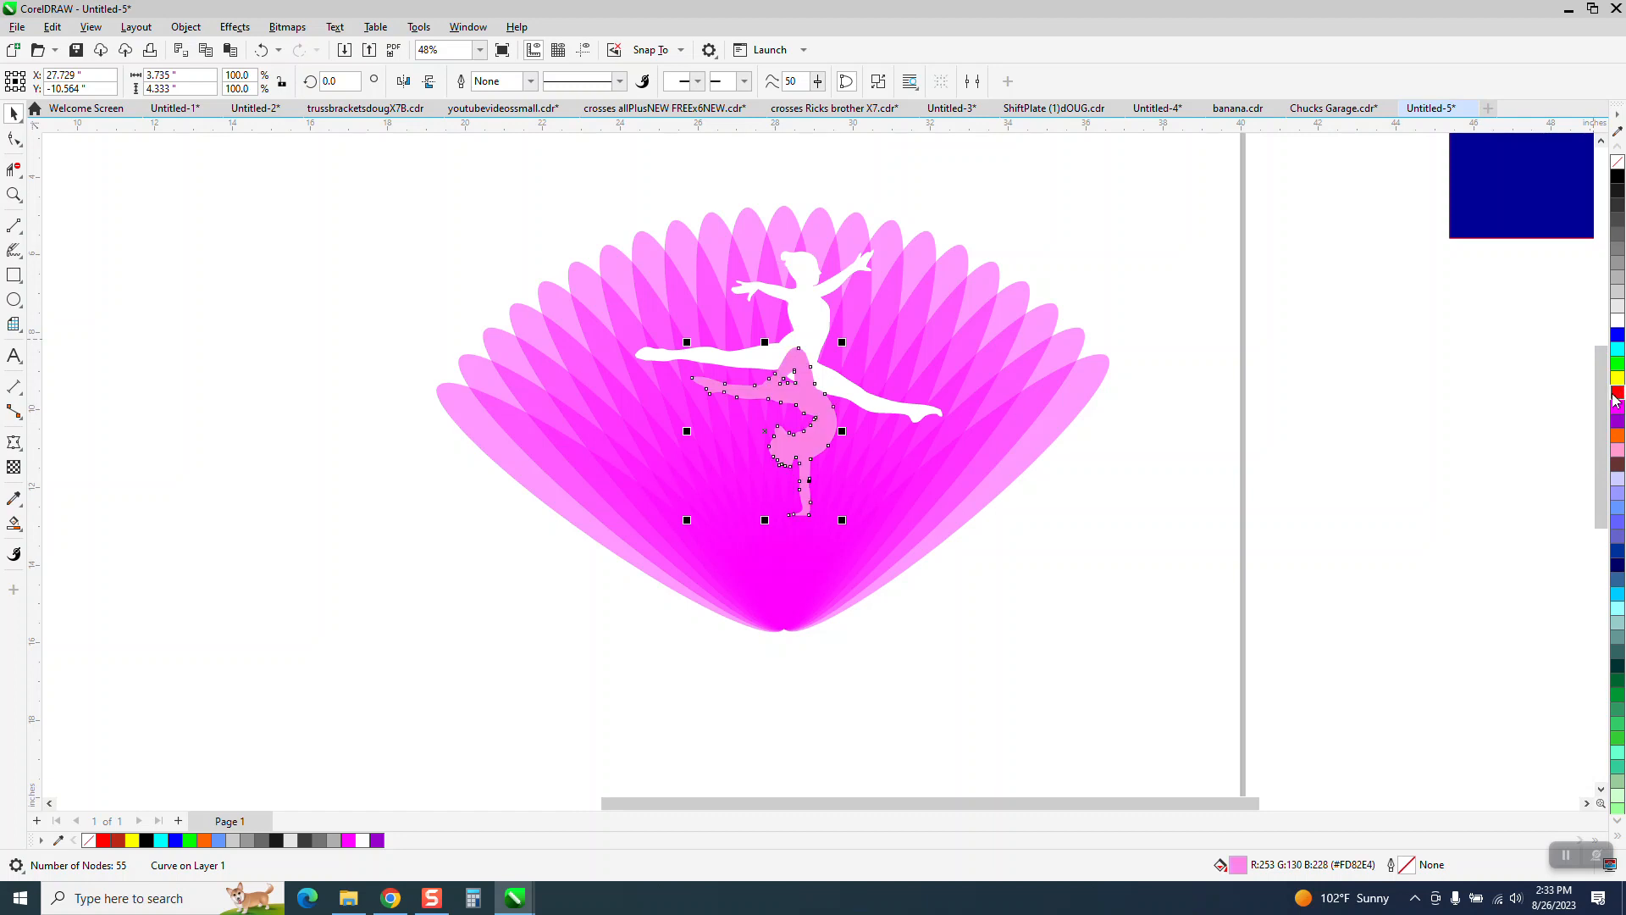
{"action": "left_click", "coordinate": [1616, 321], "text": "ctrl"}
{"action": "left_click", "coordinate": [1617, 321], "text": "ctrl"}
{"action": "left_click", "coordinate": [1616, 323], "text": "ctrl"}
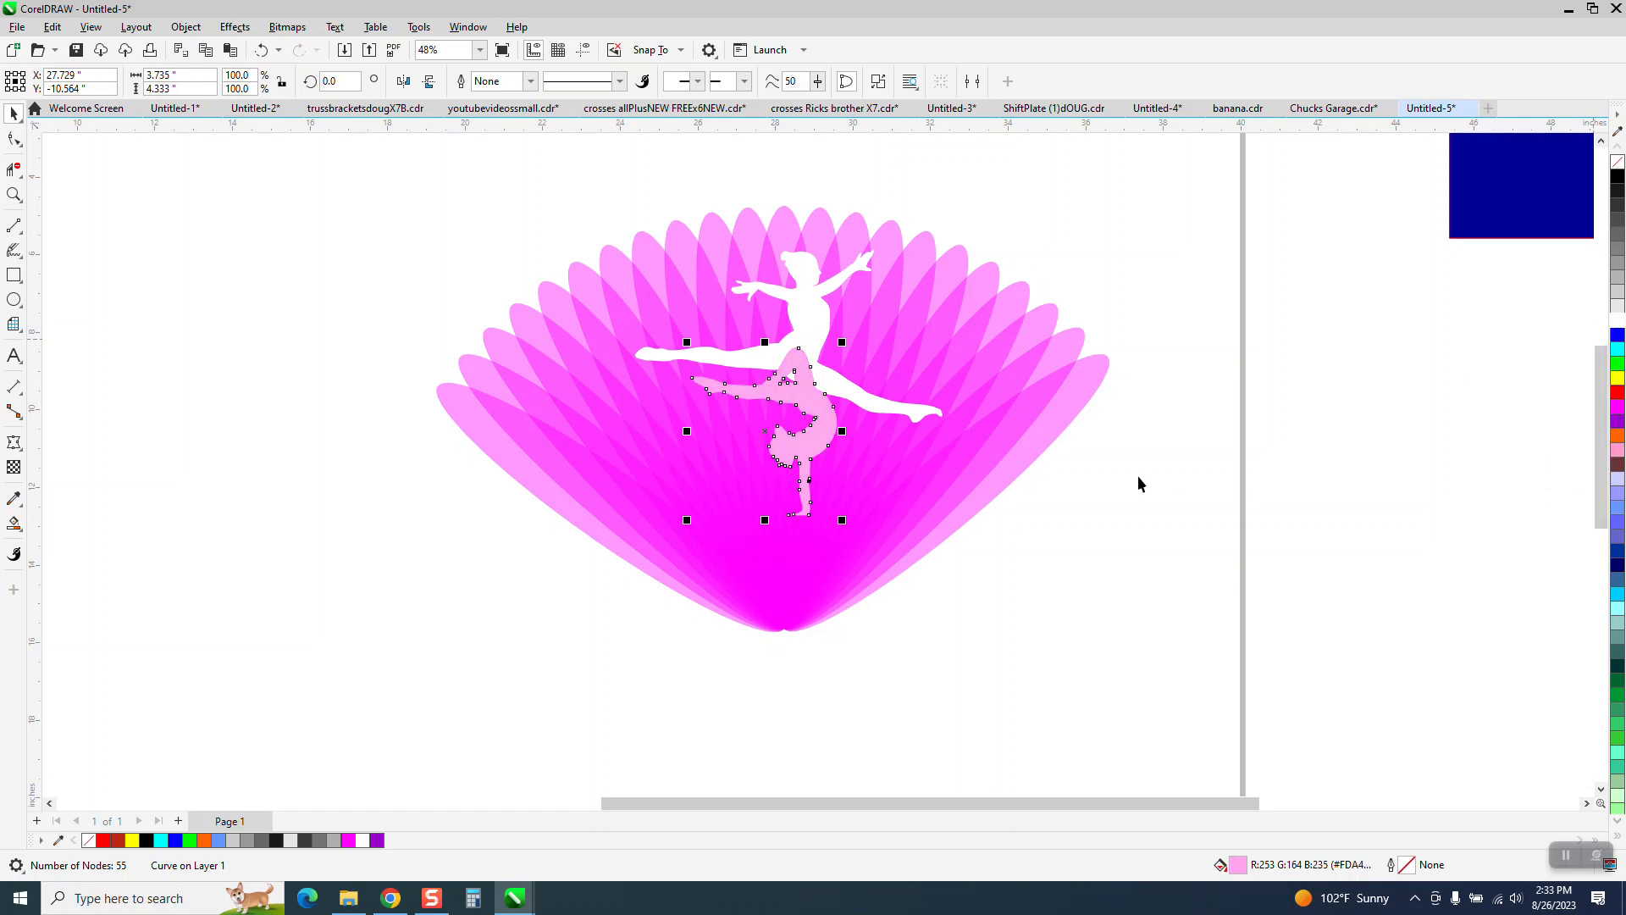
Move the blue rectangle from the sample design behind the new fan and gymnasts, at about X 28.03, Y -10.20 in.
{"action": "scroll", "coordinate": [940, 500], "scroll_direction": "down", "scroll_amount": 2}
{"action": "left_click_drag", "start_coordinate": [1216, 341], "coordinate": [727, 542]}
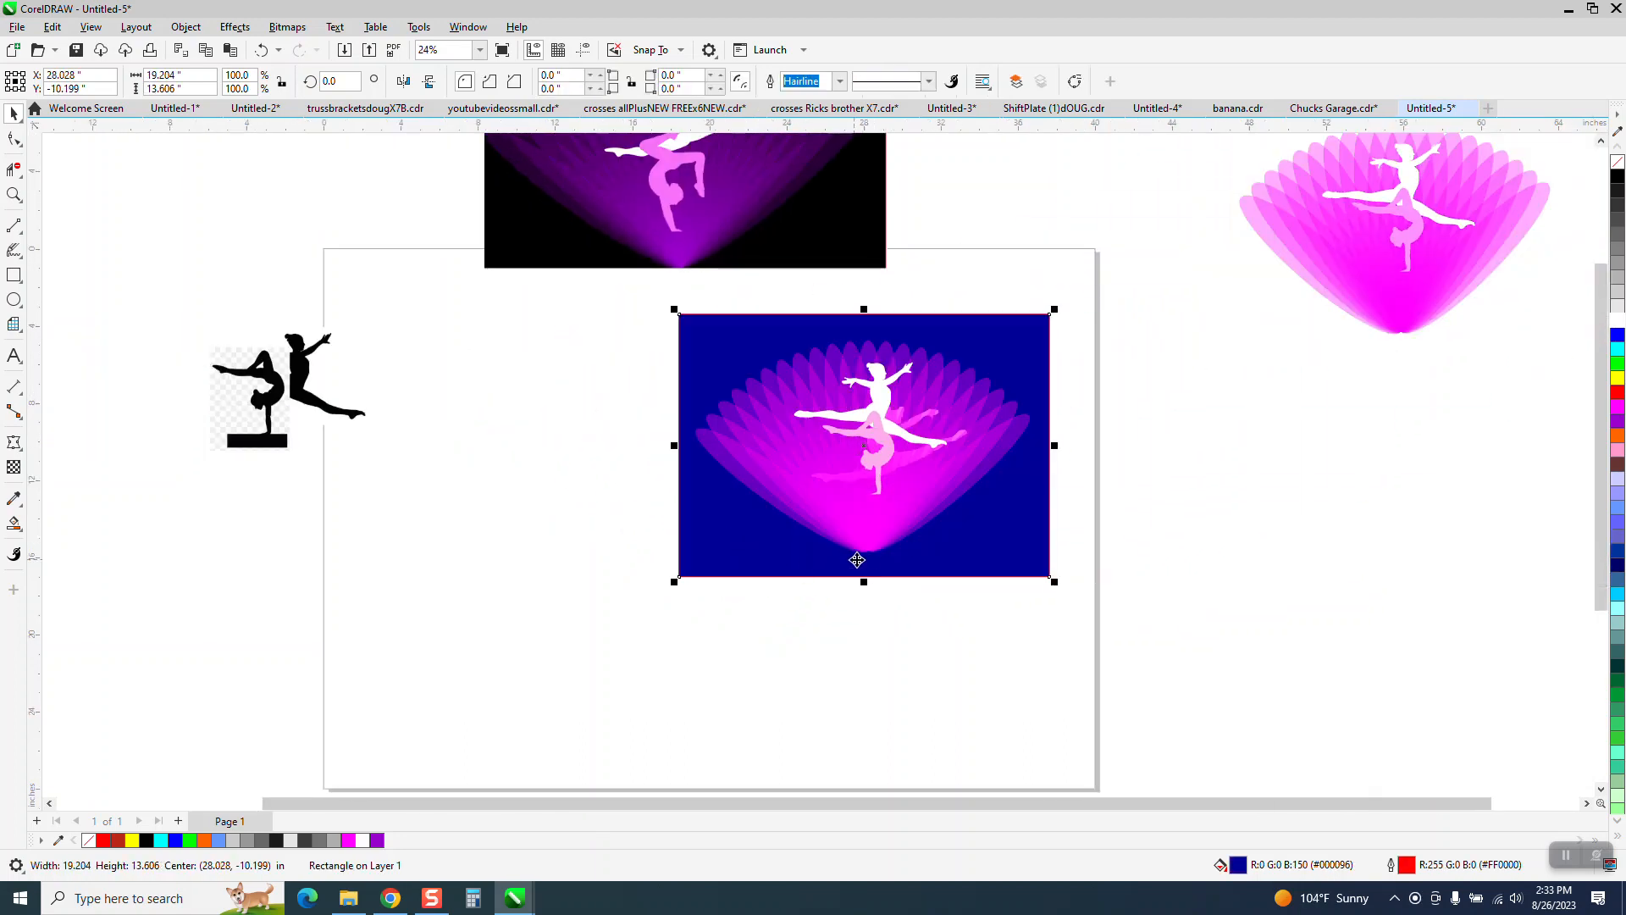
{"action": "left_click", "coordinate": [1111, 455]}
Move the fan group and the blue rectangle aside, past the page's right edge, leaving the handstand gymnast on the page.
{"action": "left_click_drag", "start_coordinate": [963, 437], "coordinate": [1319, 482]}
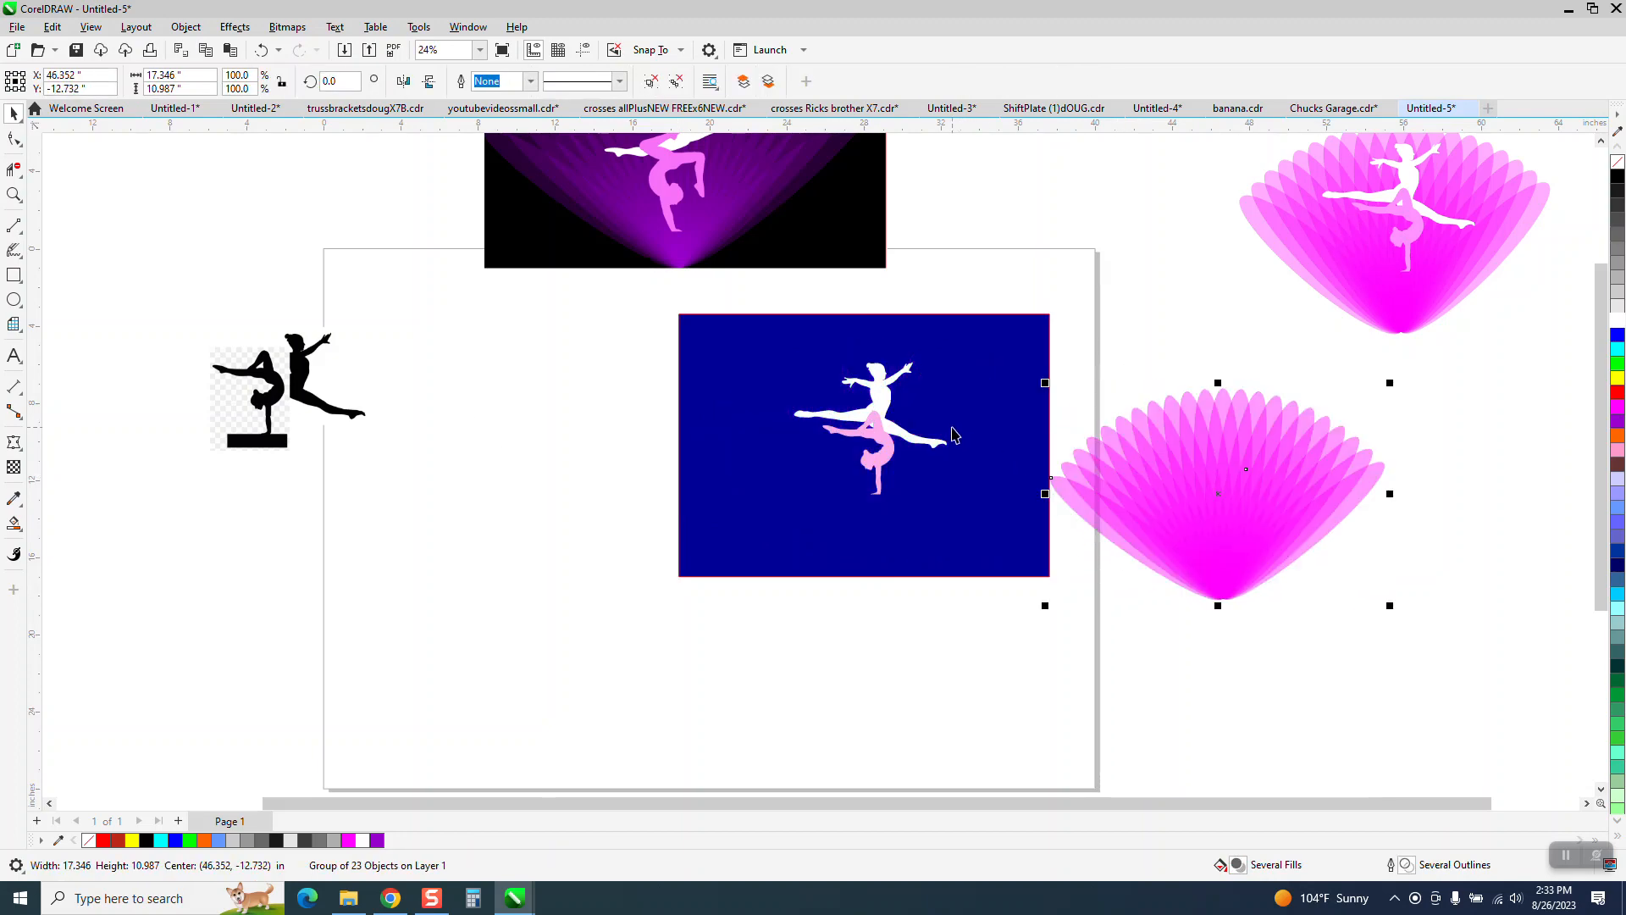
{"action": "left_click", "coordinate": [949, 426]}
{"action": "left_click_drag", "start_coordinate": [947, 425], "coordinate": [1299, 475]}
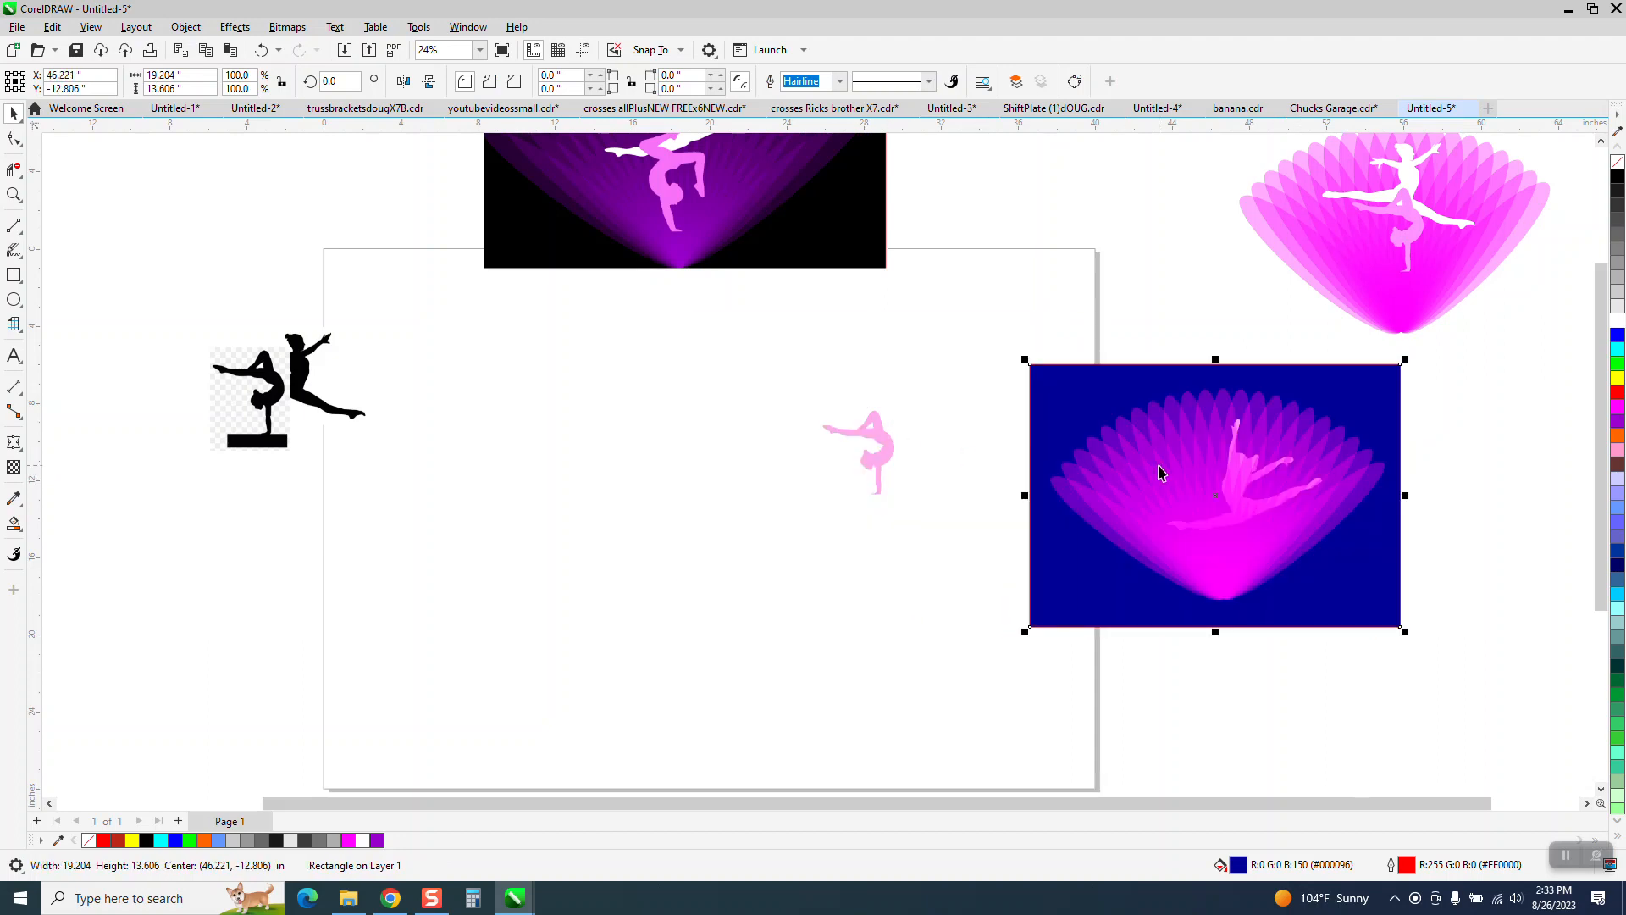
{"action": "left_click", "coordinate": [701, 352]}
{"action": "left_click_drag", "start_coordinate": [687, 300], "coordinate": [949, 539]}
{"action": "left_click", "coordinate": [1466, 526]}
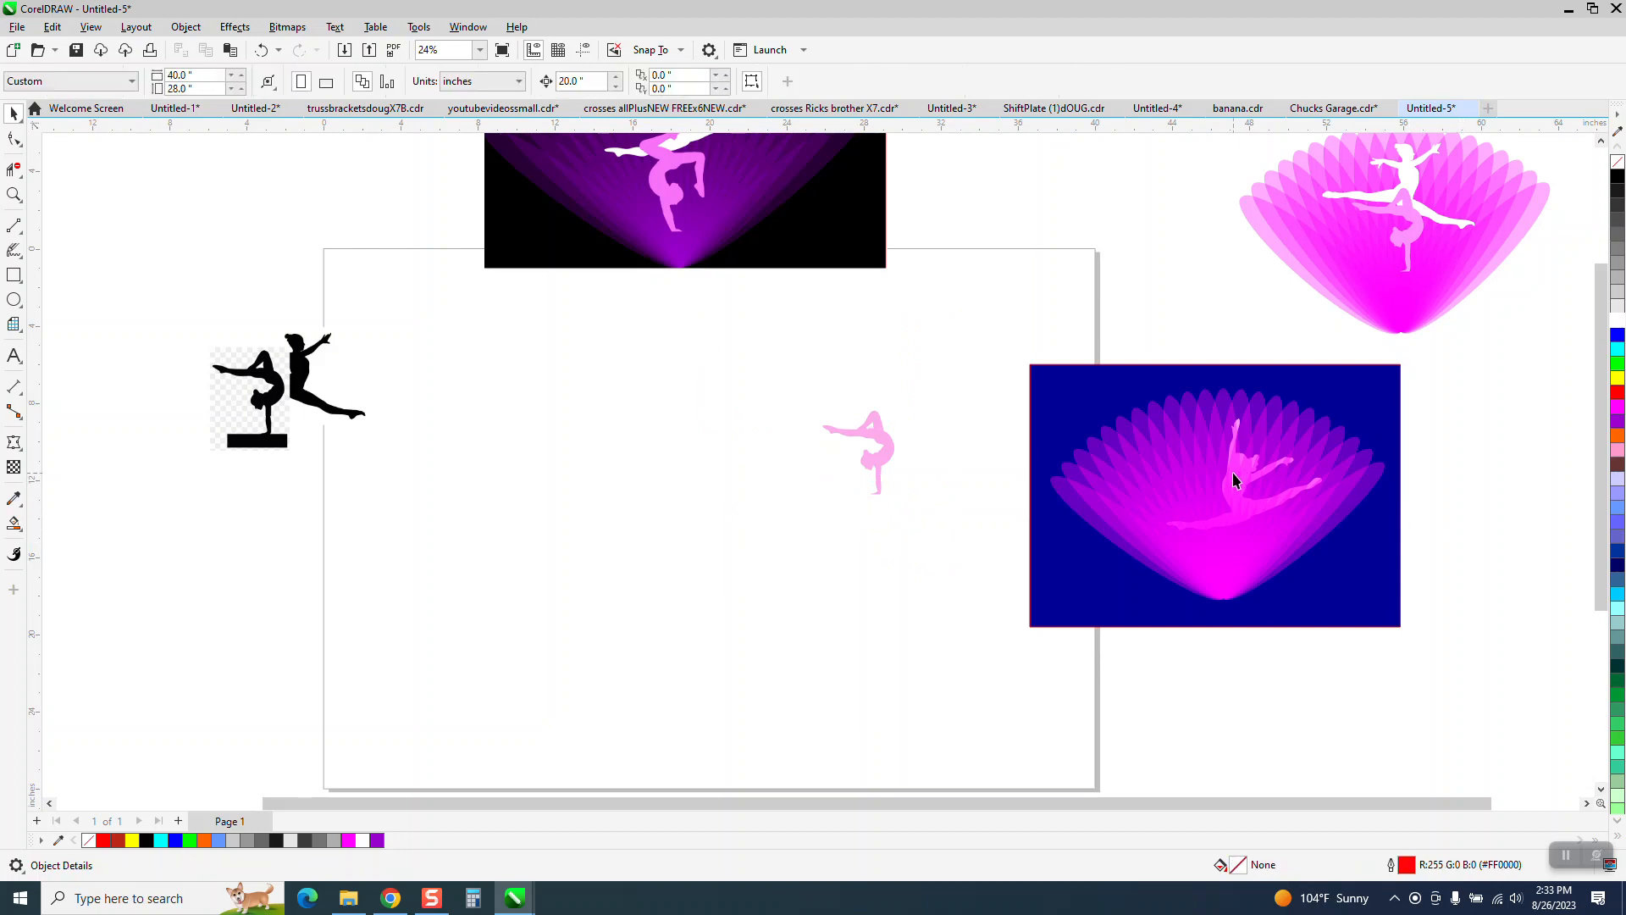
Shift the fan group to about X 44.87, Y -14.65 in and ungroup it.
{"action": "left_click_drag", "start_coordinate": [1239, 480], "coordinate": [1191, 505]}
{"action": "left_click", "coordinate": [185, 27]}
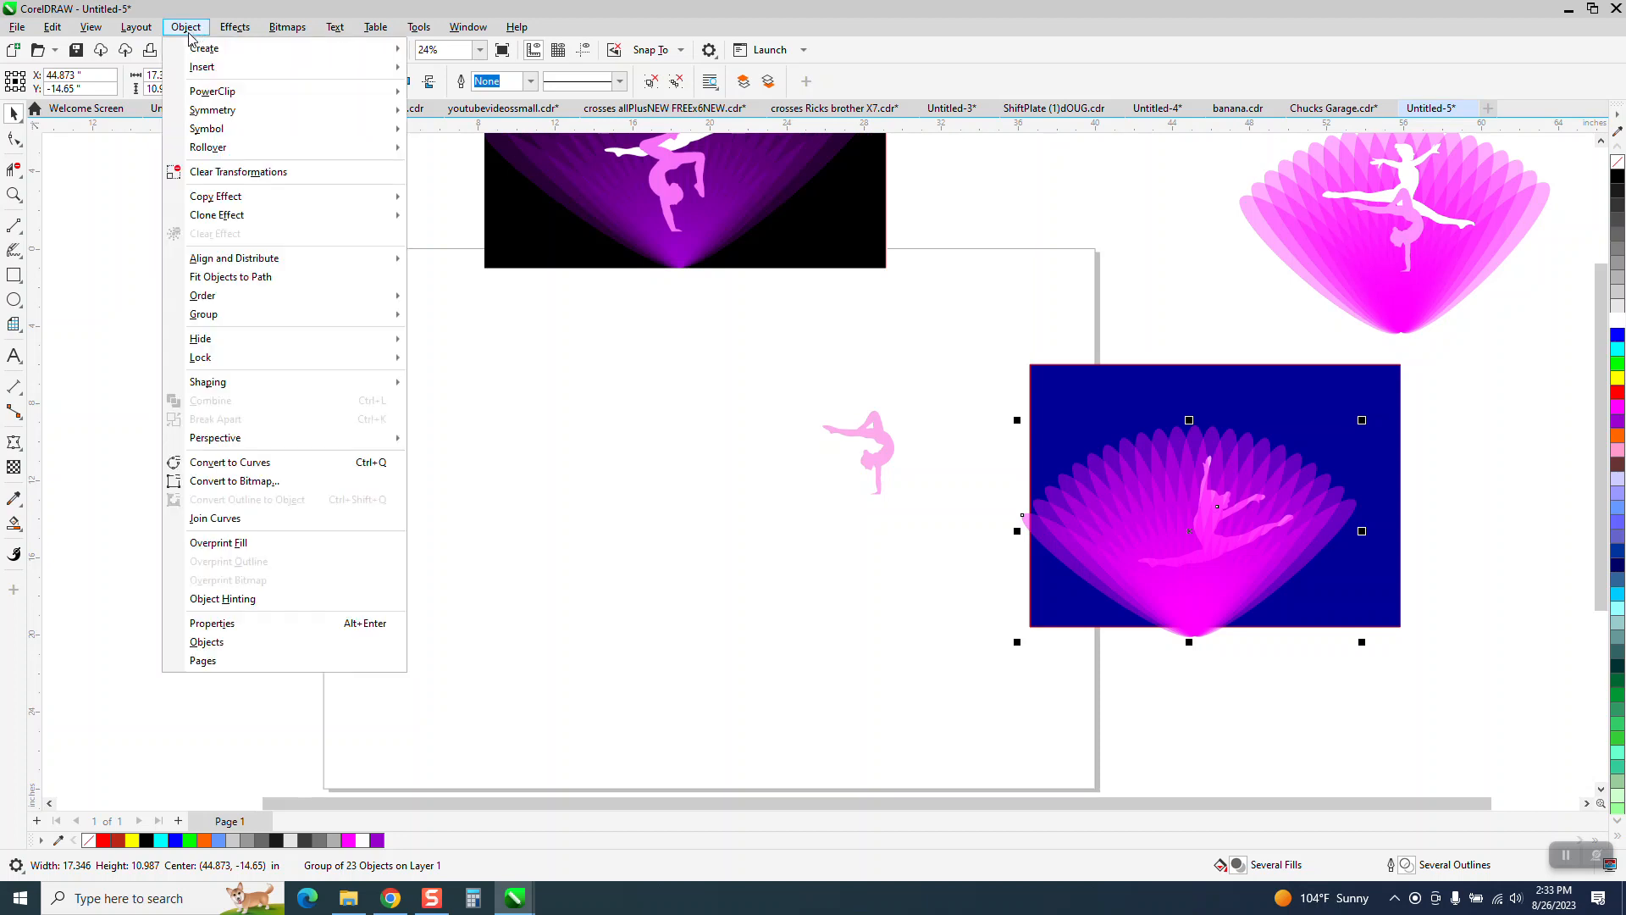
{"action": "mouse_move", "coordinate": [233, 312]}
{"action": "left_click", "coordinate": [441, 336]}
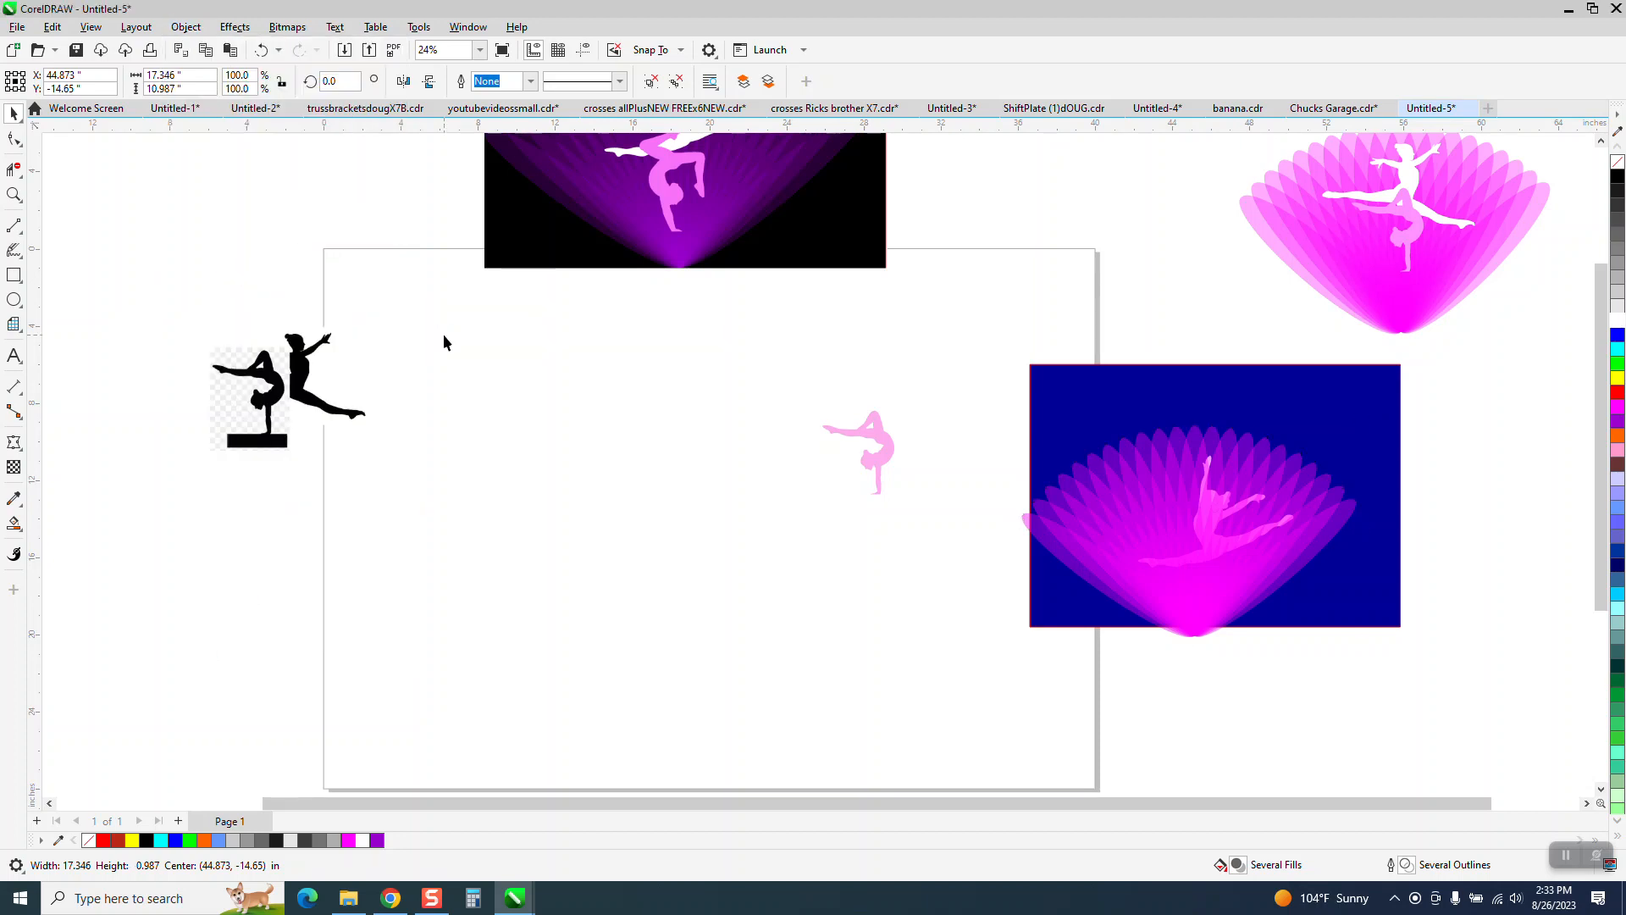
{"action": "left_click", "coordinate": [441, 336]}
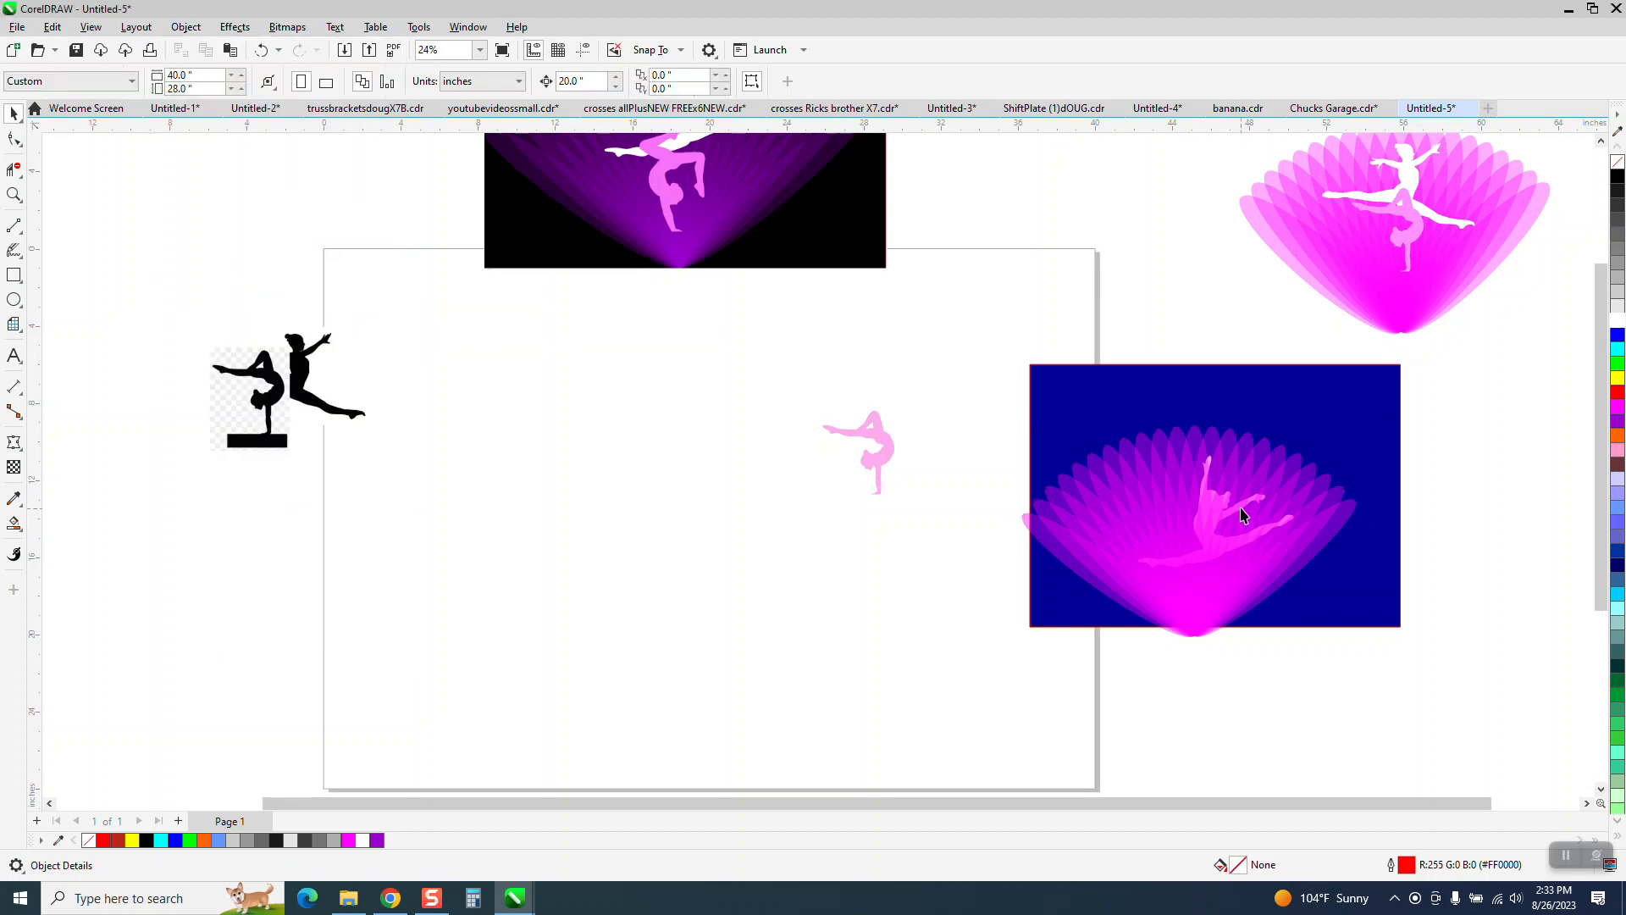
{"action": "left_click", "coordinate": [1237, 506]}
{"action": "key", "text": "Delete"}
{"action": "left_click", "coordinate": [261, 50]}
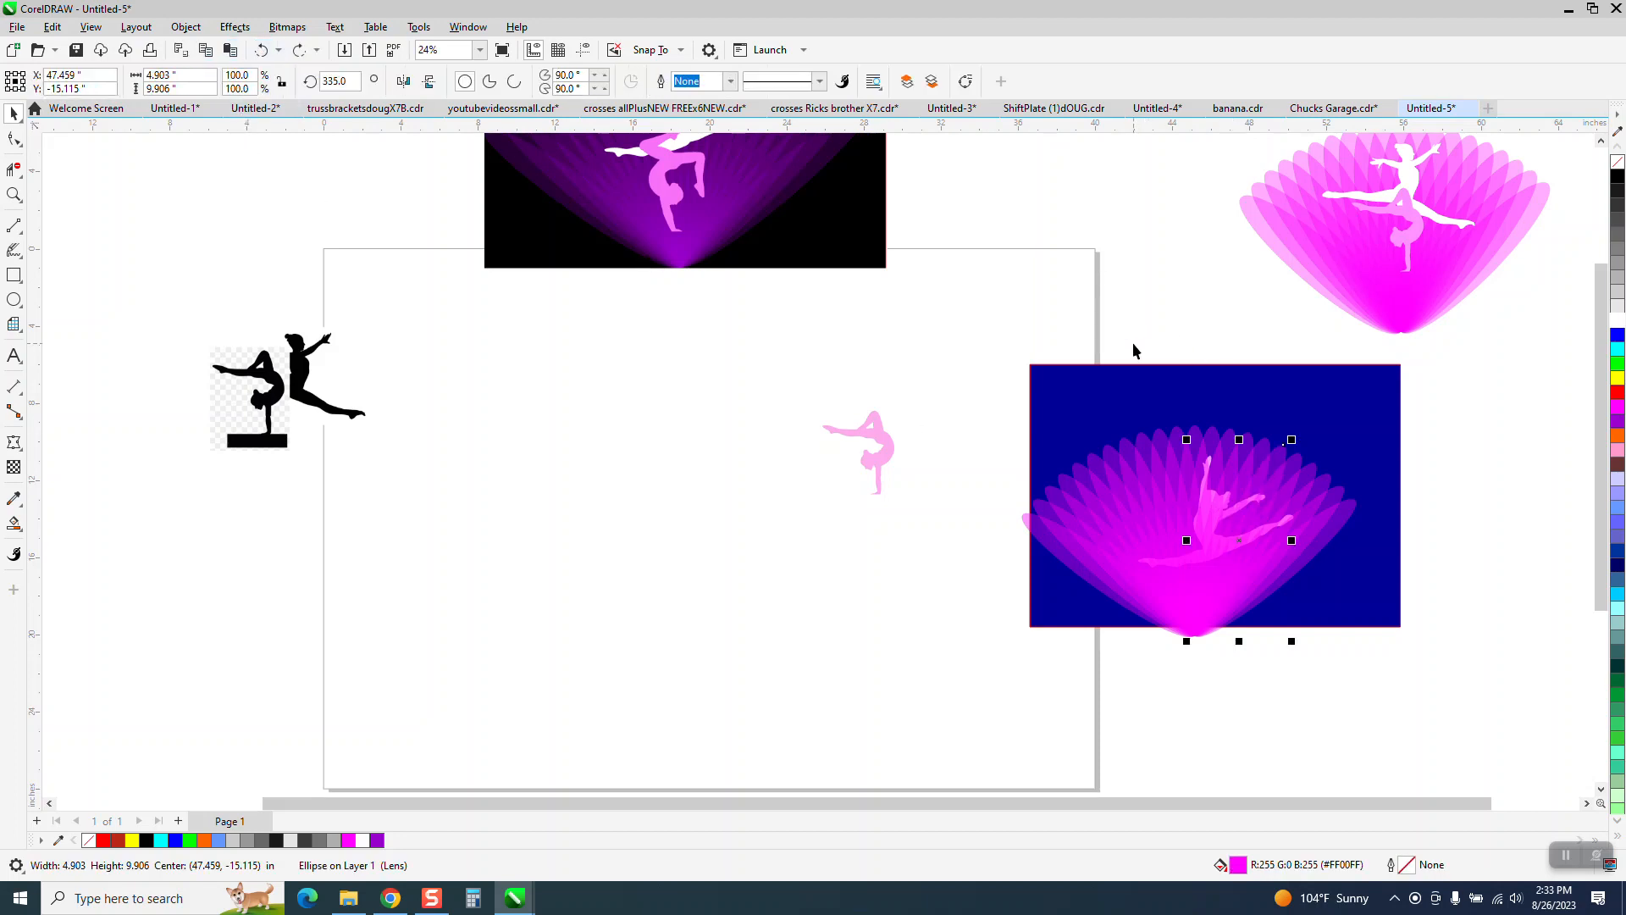
Delete the stray transparent gymnast silhouette from among the fan's ellipses.
{"action": "left_click_drag", "start_coordinate": [1118, 335], "coordinate": [1304, 583]}
{"action": "key", "text": "Escape"}
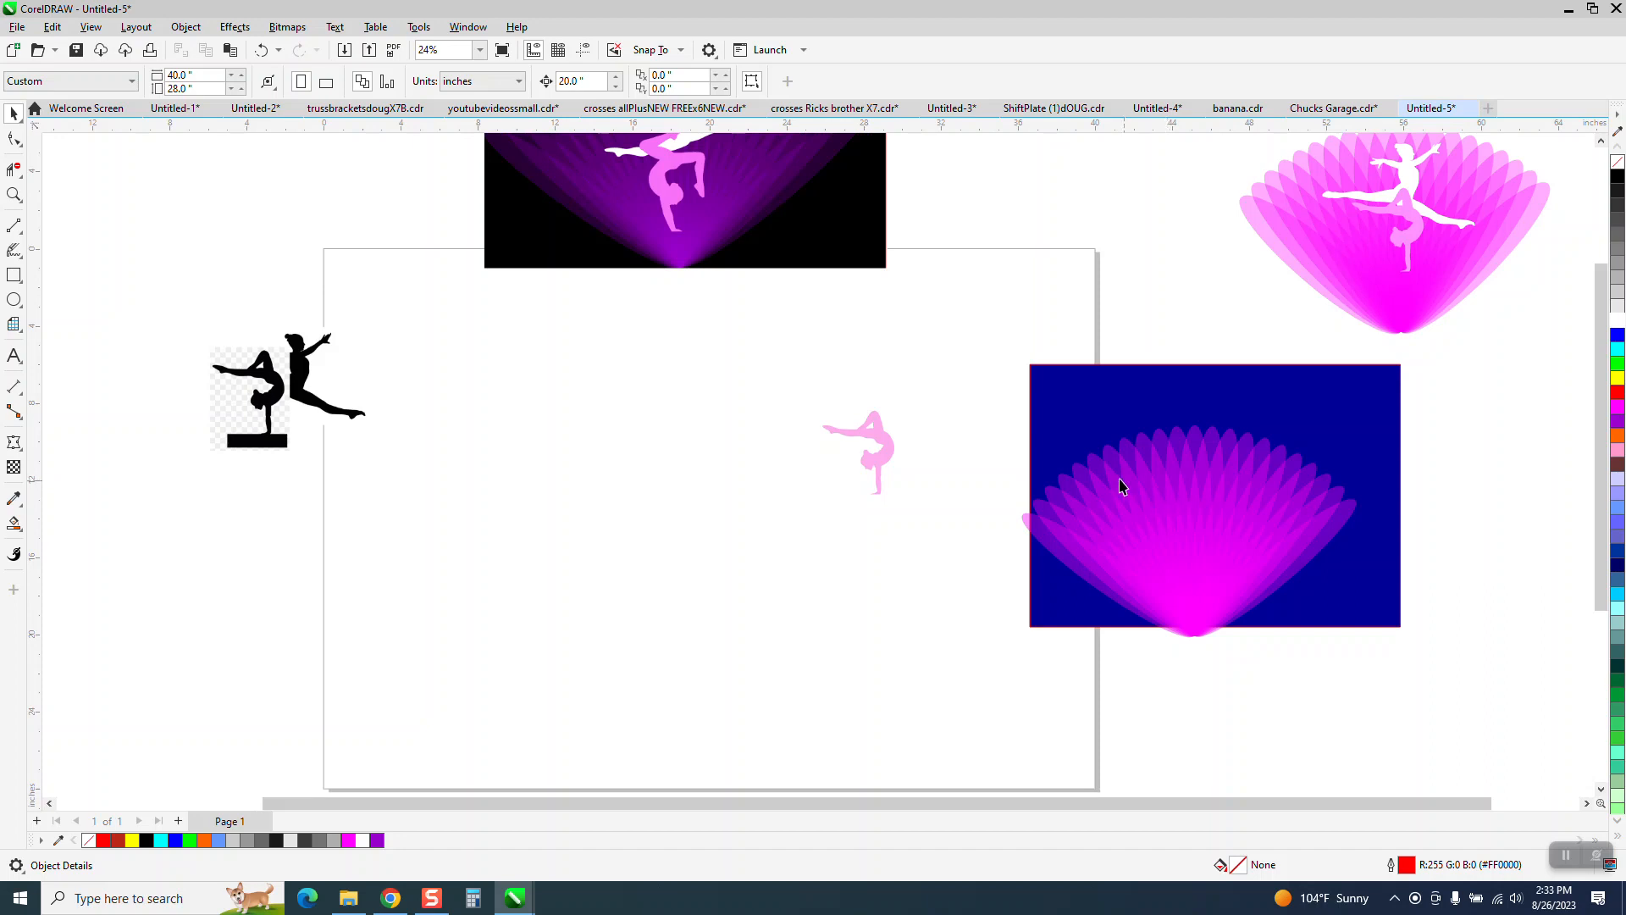
Group the 22 fan ellipses and centre the group on the page.
{"action": "left_click_drag", "start_coordinate": [995, 386], "coordinate": [1430, 697]}
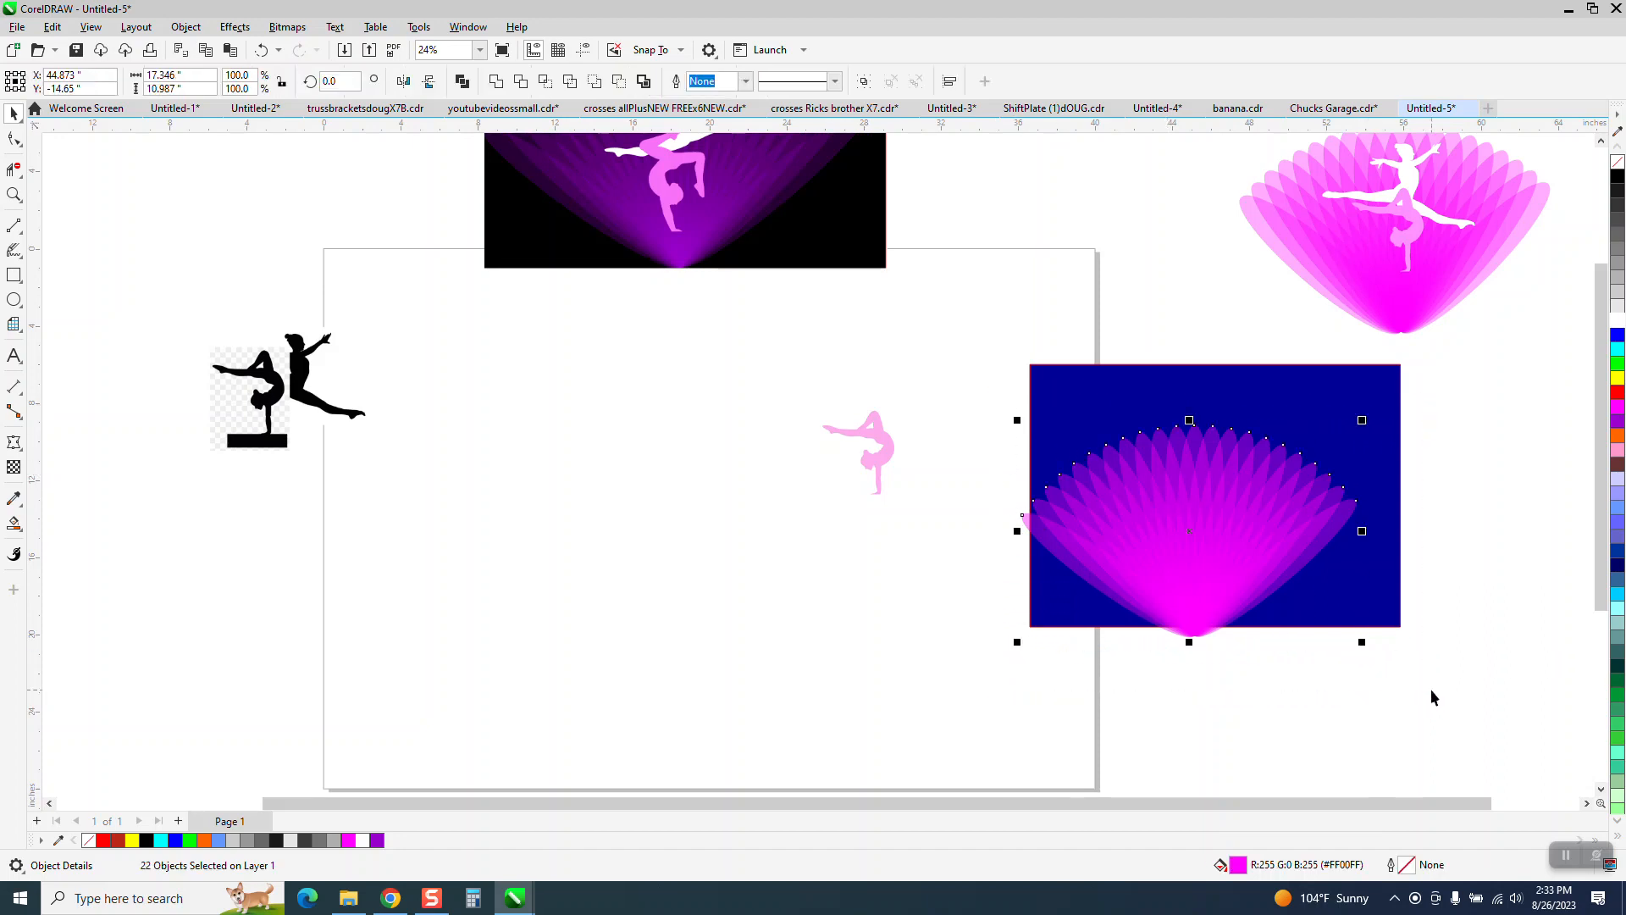
{"action": "key", "text": "ctrl+g"}
{"action": "key", "text": "p"}
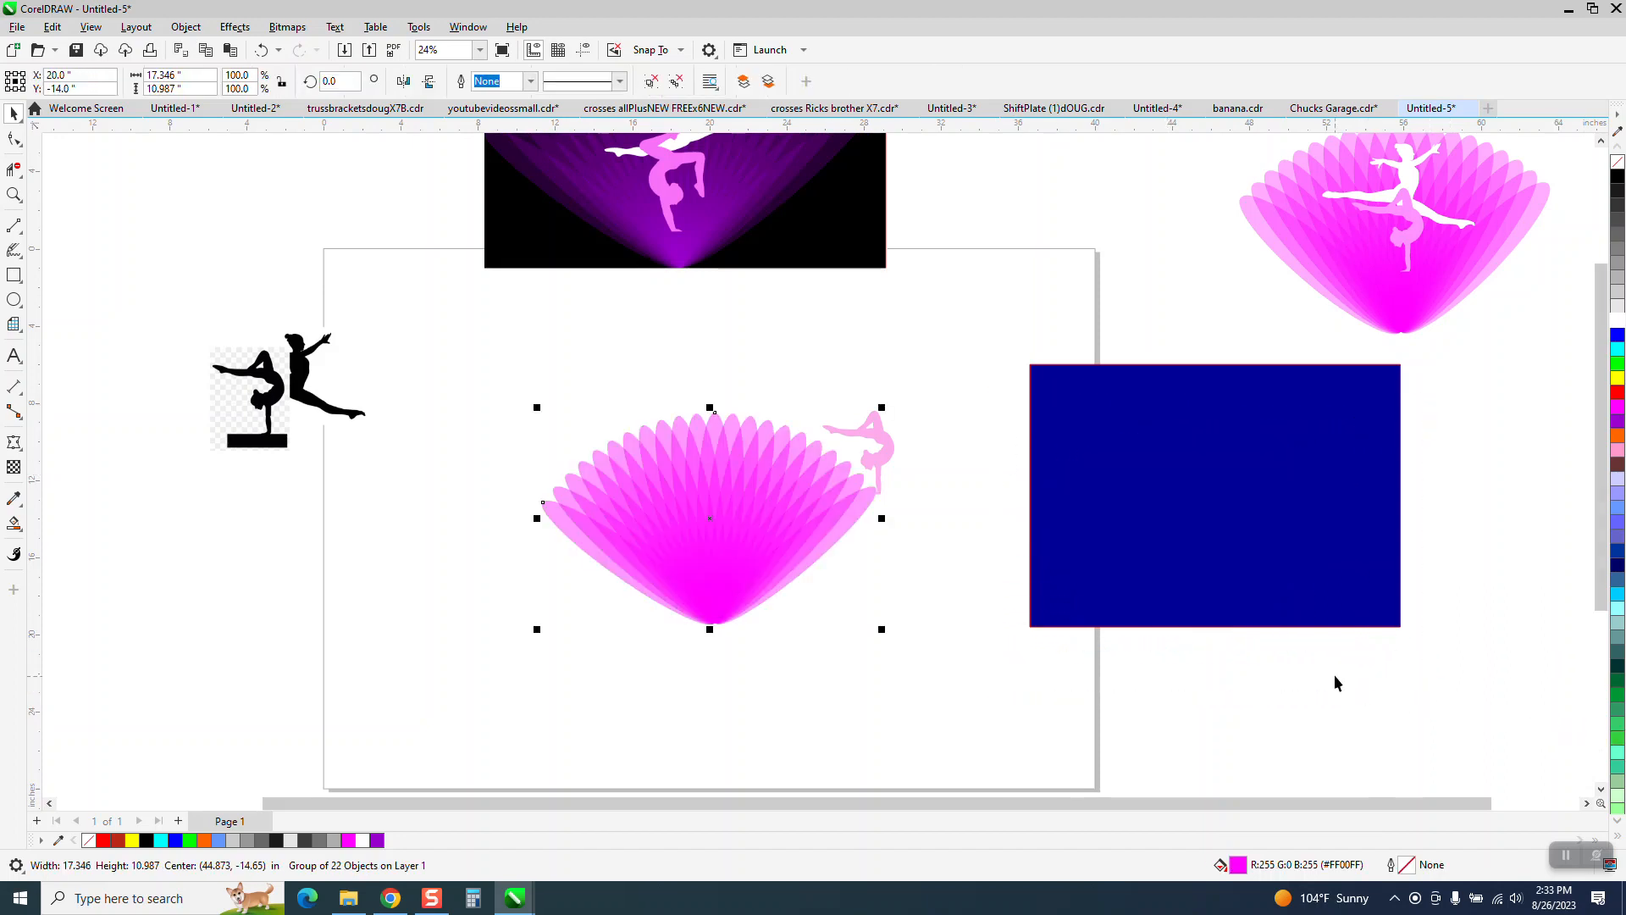
Place the handstand gymnast at about X 19.49, Y -15.90 in and the white leaping gymnast at about X 19.98, Y -12.53 in on the fan.
{"action": "left_click_drag", "start_coordinate": [888, 458], "coordinate": [728, 561]}
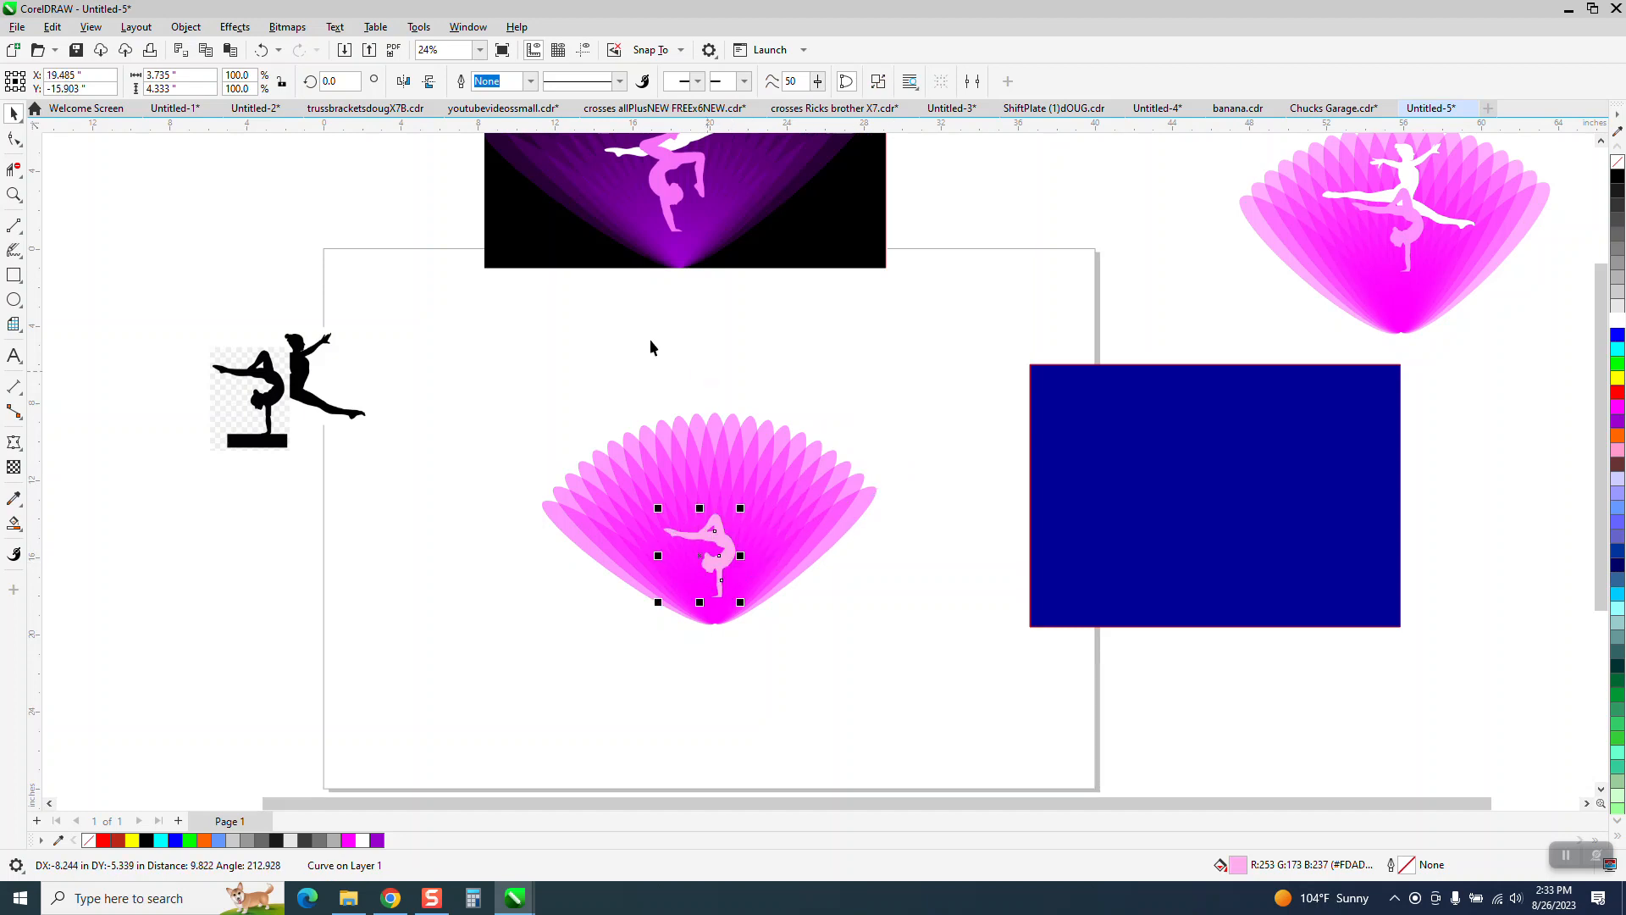
{"action": "left_click_drag", "start_coordinate": [637, 330], "coordinate": [949, 533]}
{"action": "left_click_drag", "start_coordinate": [872, 411], "coordinate": [717, 494]}
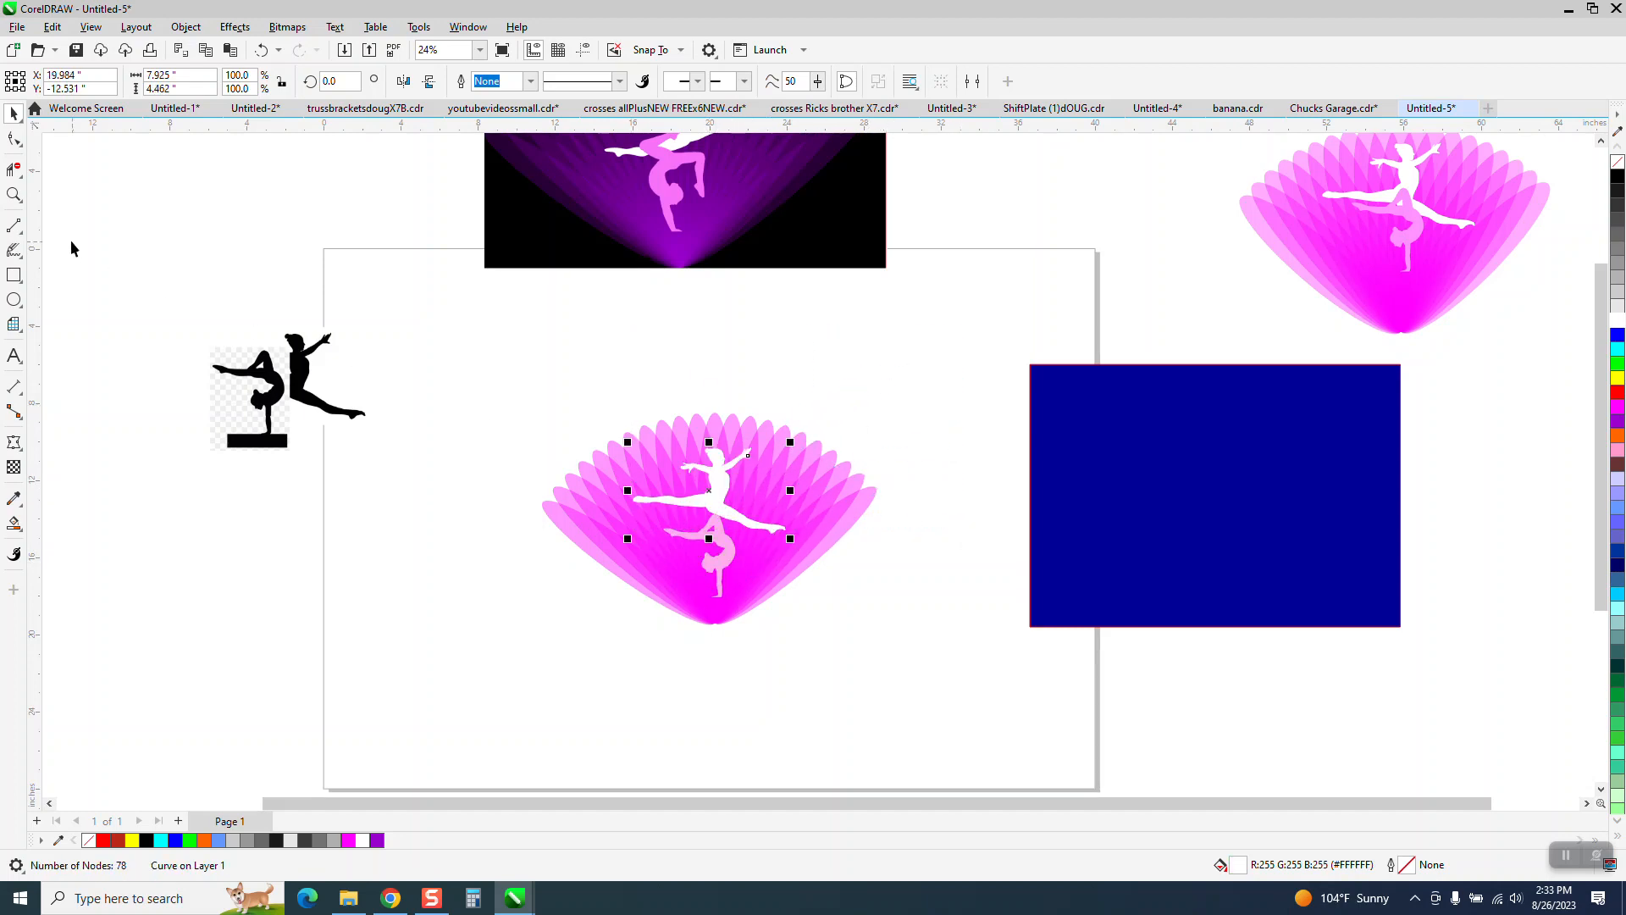
Shift the handstand gymnast slightly upward on the fan and remove the white leaping gymnast's fill.
{"action": "left_click", "coordinate": [14, 195]}
{"action": "left_click_drag", "start_coordinate": [542, 381], "coordinate": [1154, 674]}
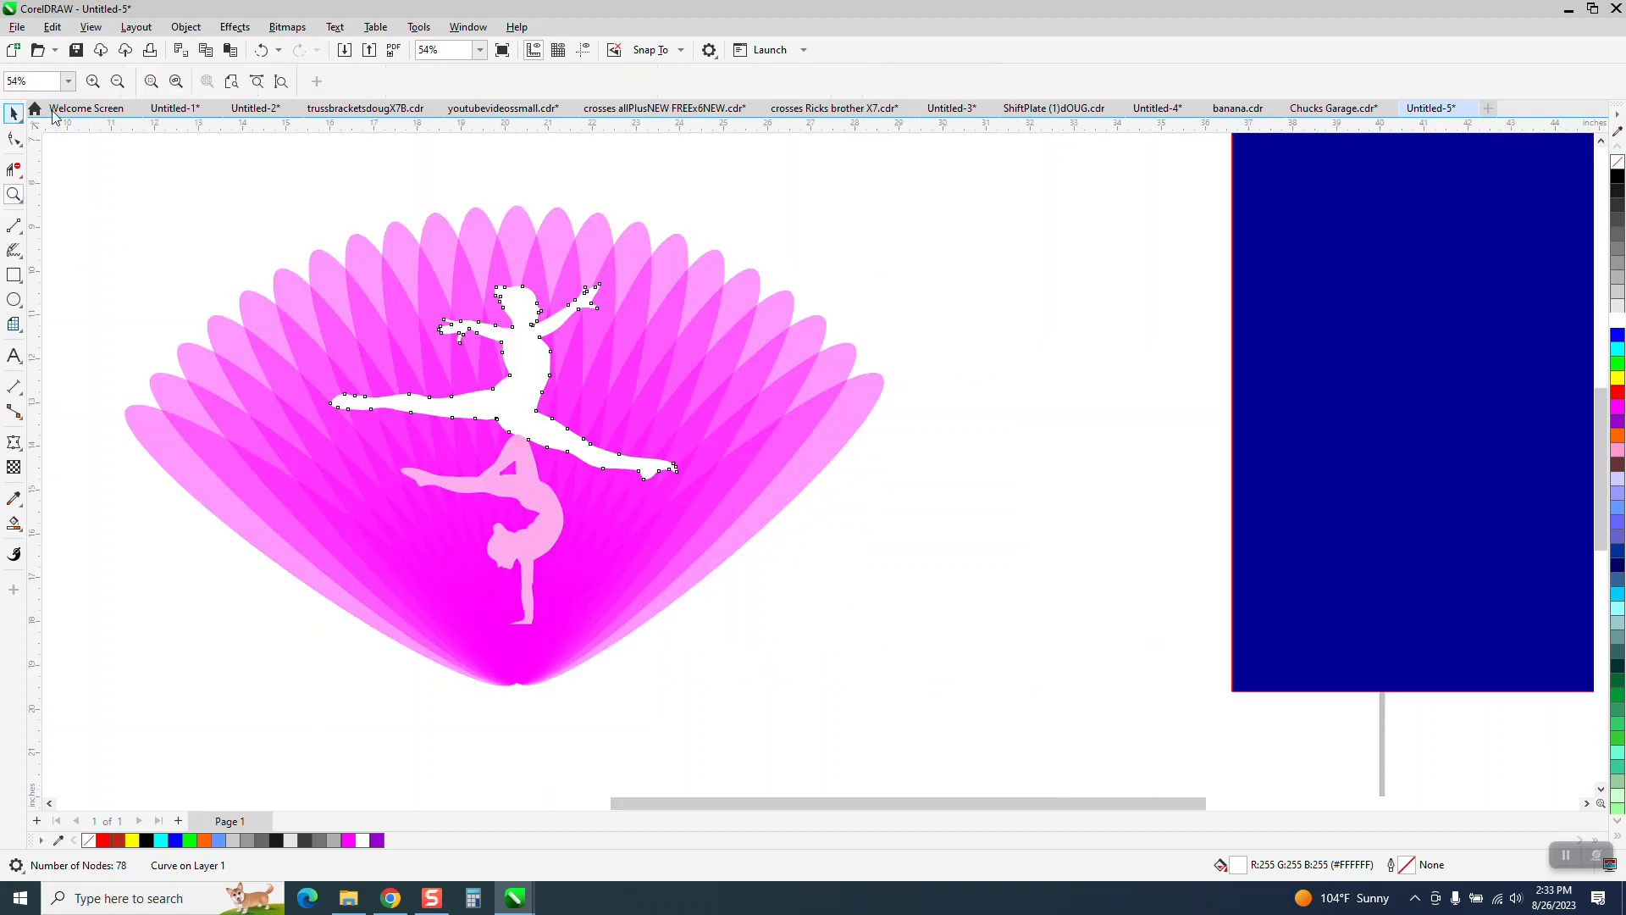
{"action": "left_click", "coordinate": [822, 198]}
{"action": "scroll", "coordinate": [793, 350], "scroll_direction": "down", "scroll_amount": 2}
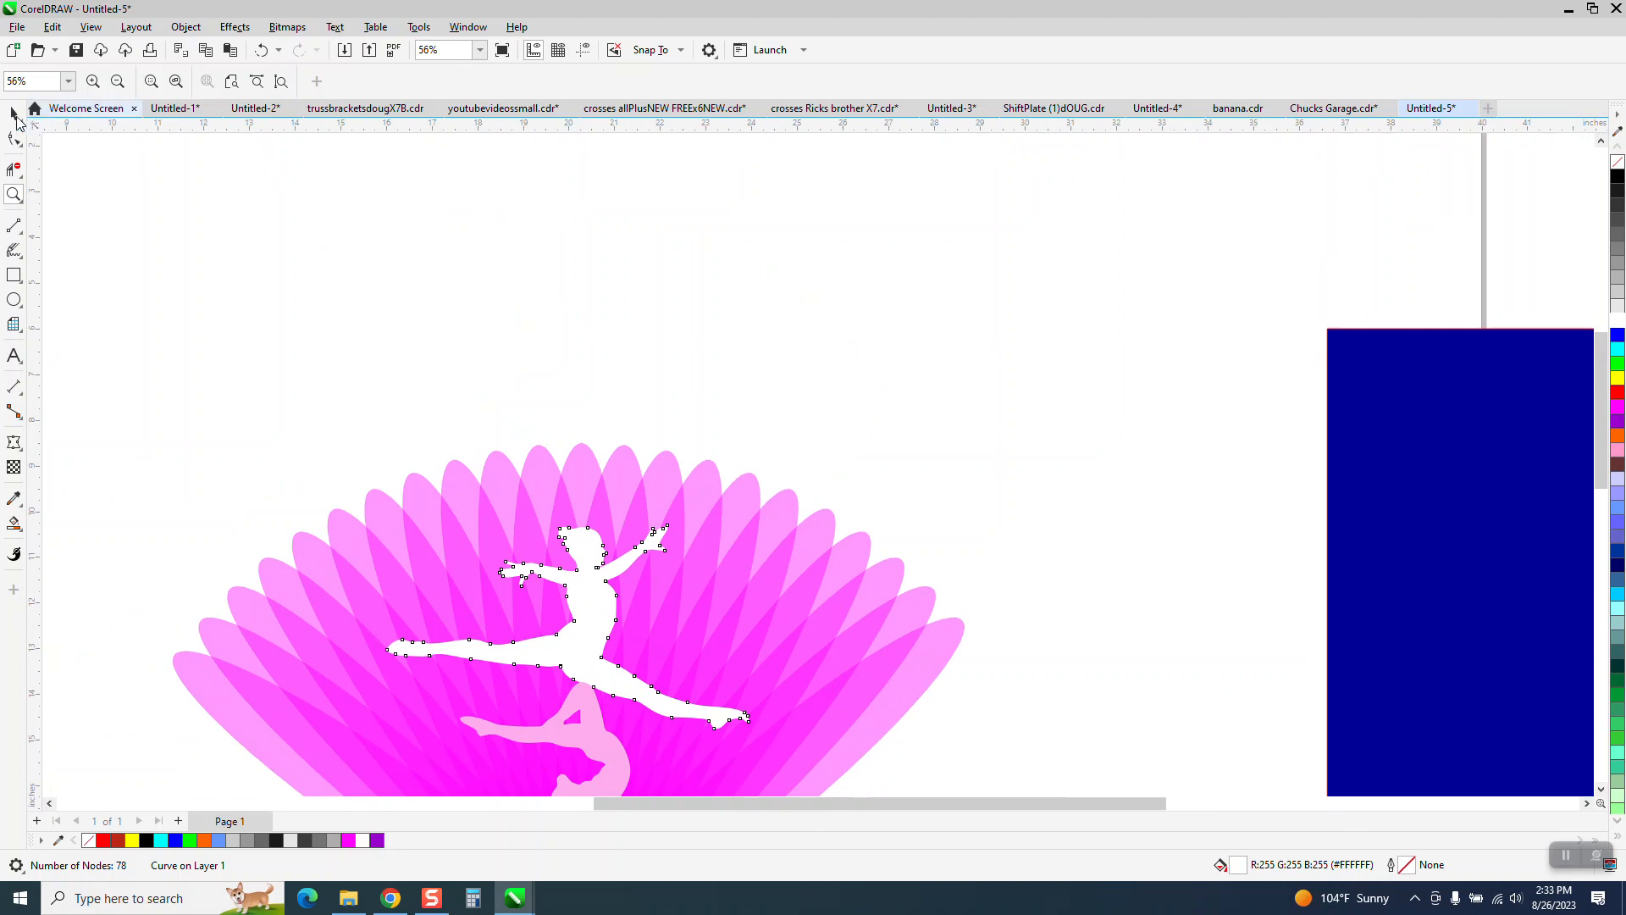
{"action": "left_click", "coordinate": [14, 112]}
{"action": "scroll", "coordinate": [599, 258], "scroll_direction": "down", "scroll_amount": 1}
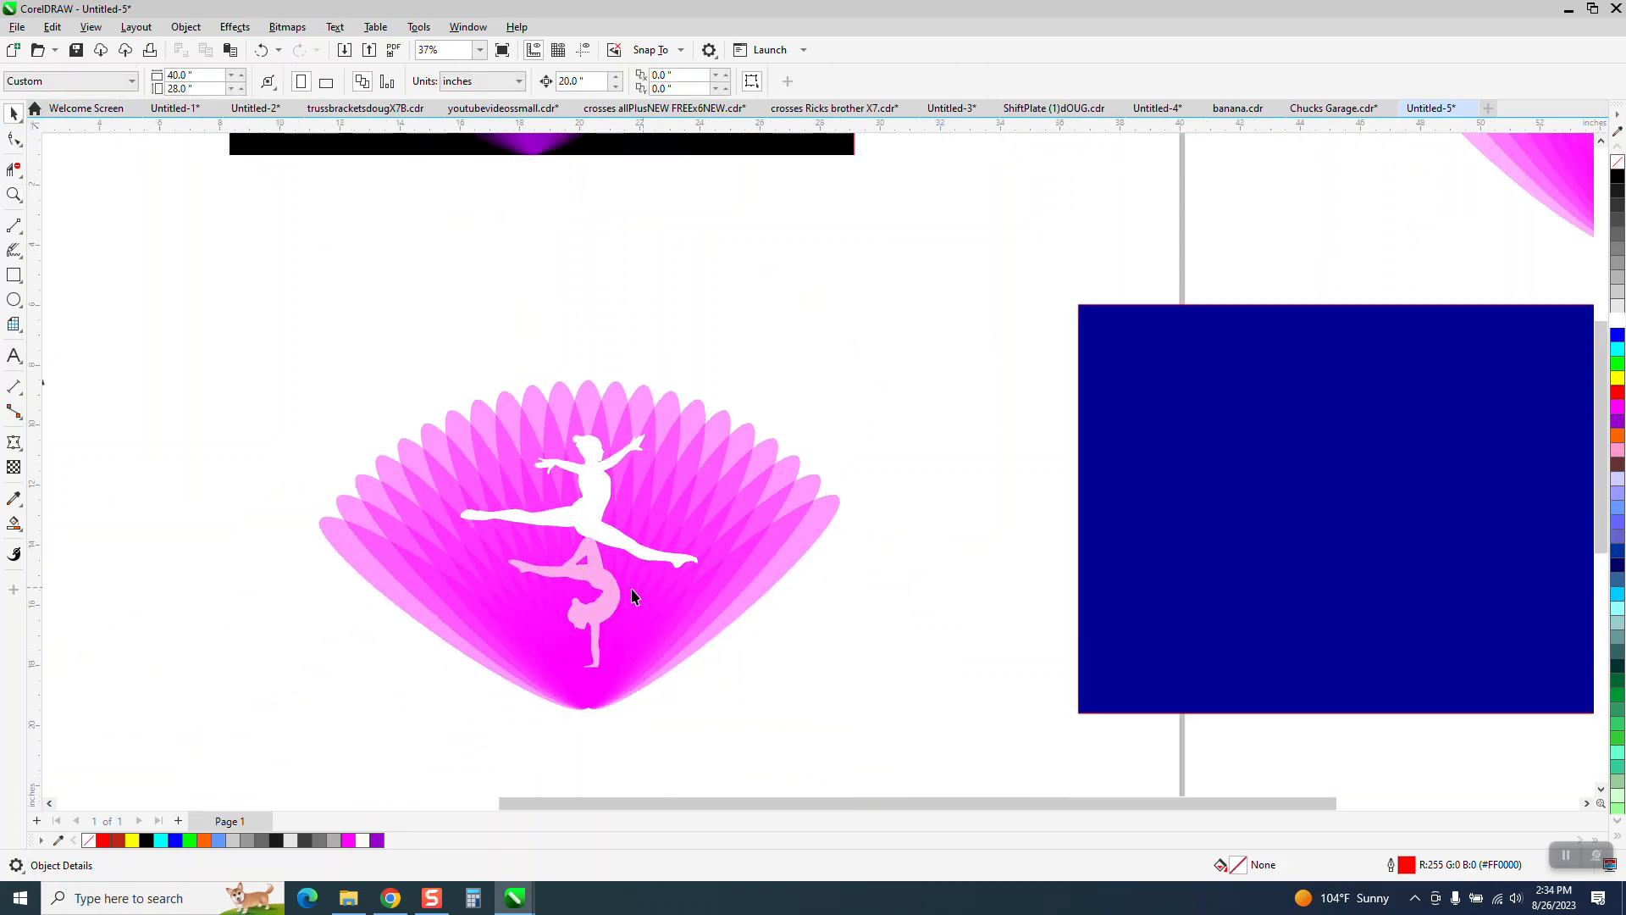
{"action": "left_click_drag", "start_coordinate": [598, 555], "coordinate": [601, 540]}
{"action": "left_click", "coordinate": [608, 489]}
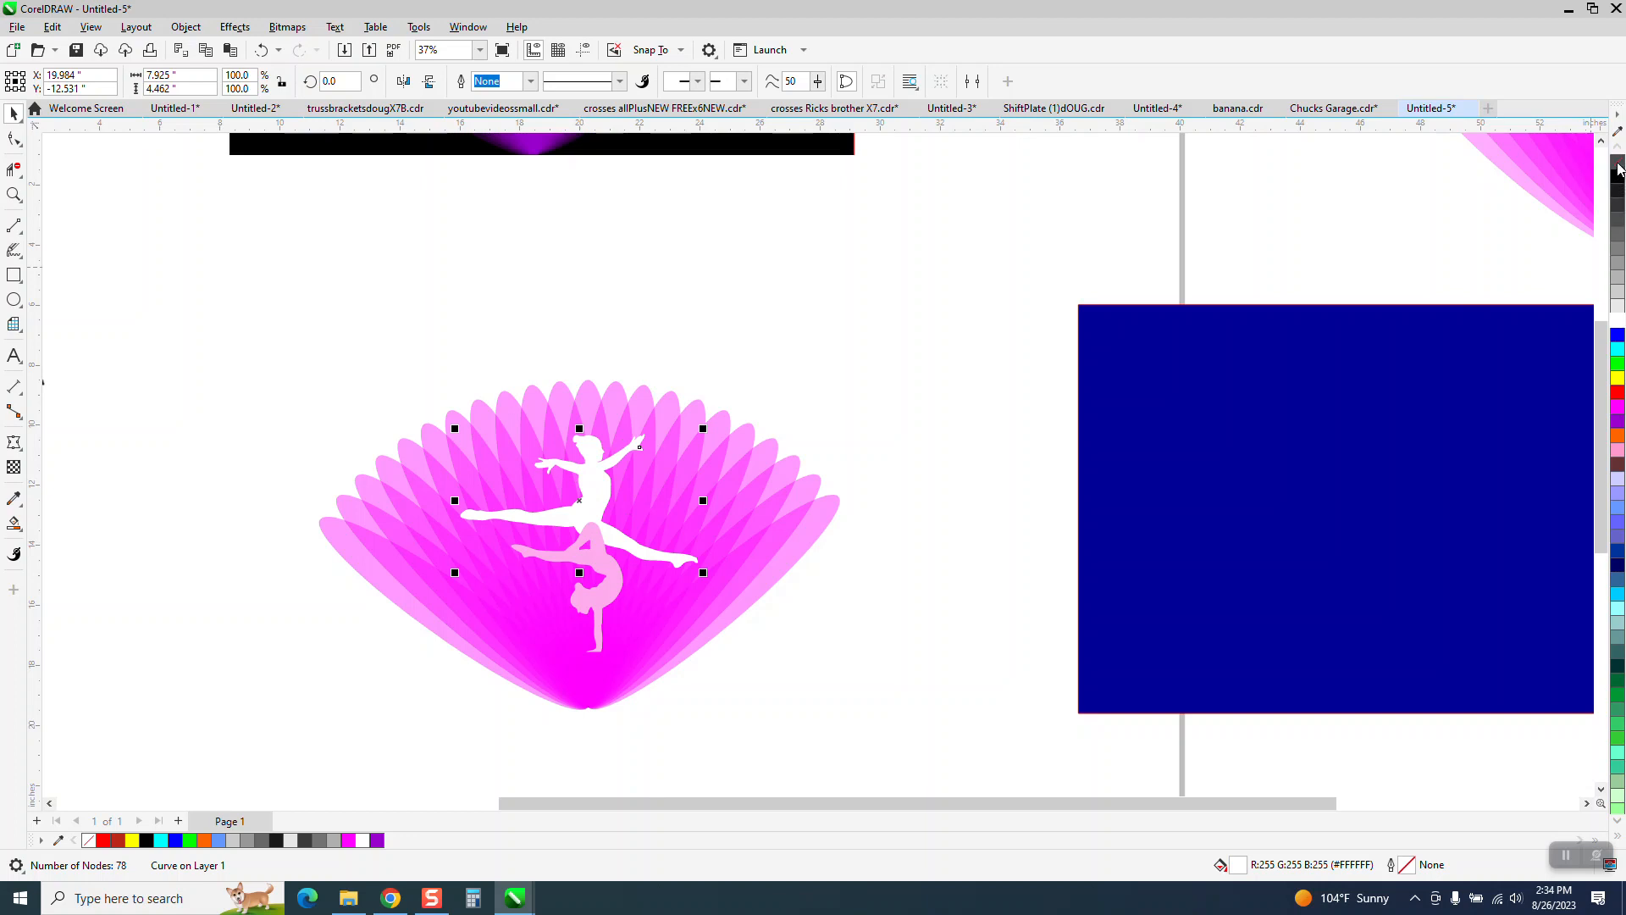
{"action": "left_click", "coordinate": [1617, 165]}
Try the blue rectangle behind the fan at about X 21.20, Y -13.79 in with the unfilled gymnast selected.
{"action": "left_click_drag", "start_coordinate": [1474, 465], "coordinate": [725, 495]}
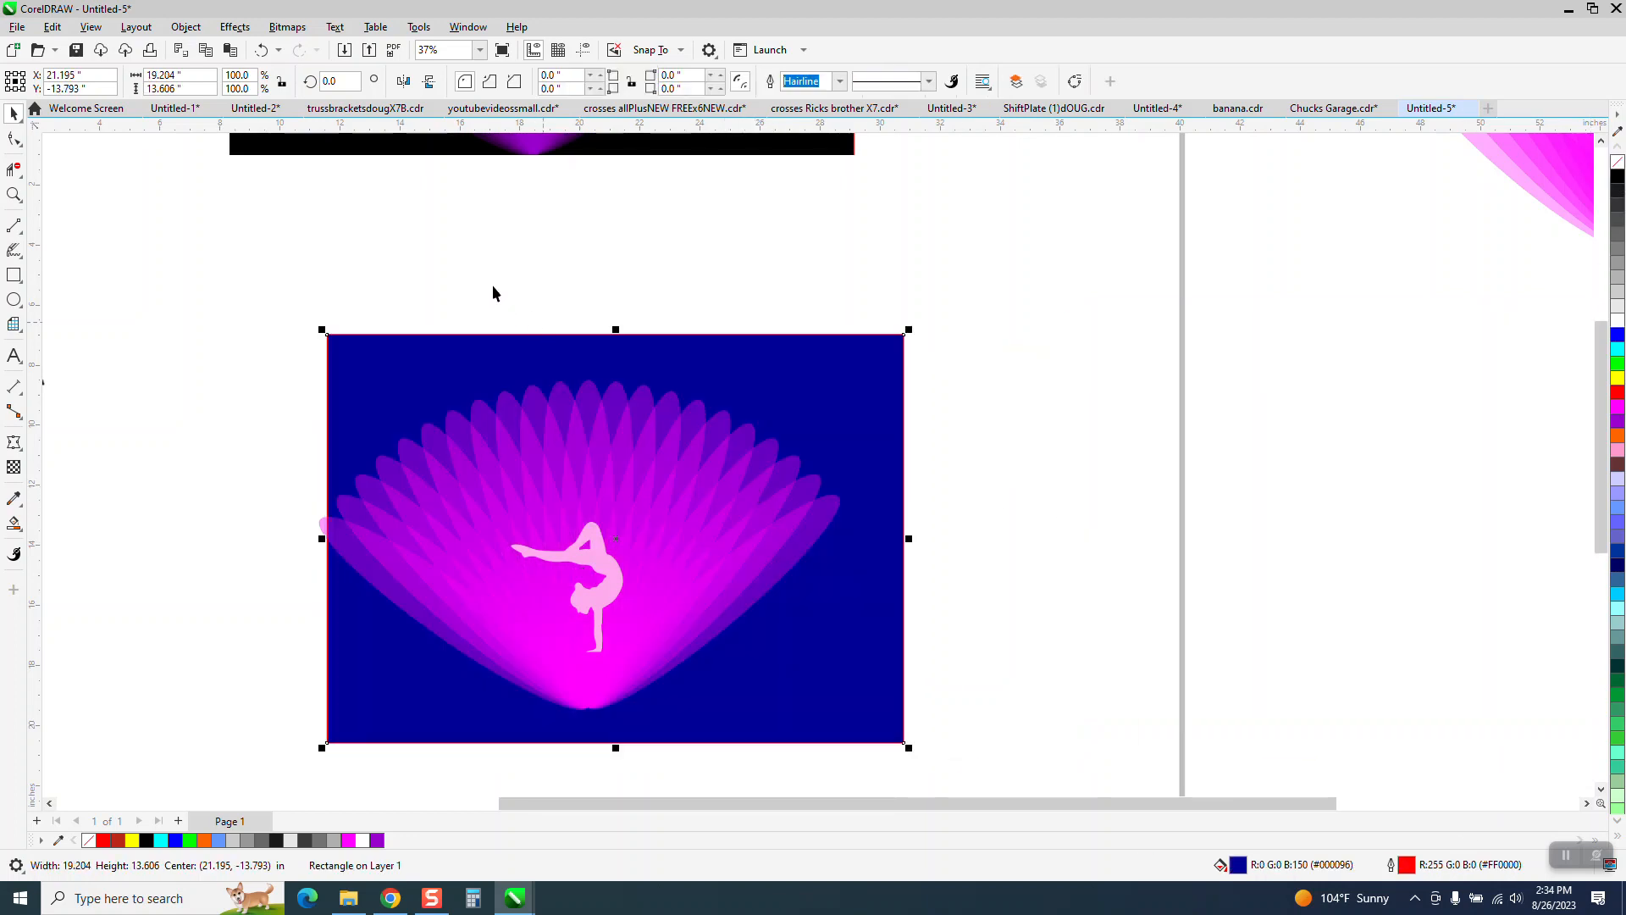
{"action": "left_click_drag", "start_coordinate": [433, 263], "coordinate": [822, 639]}
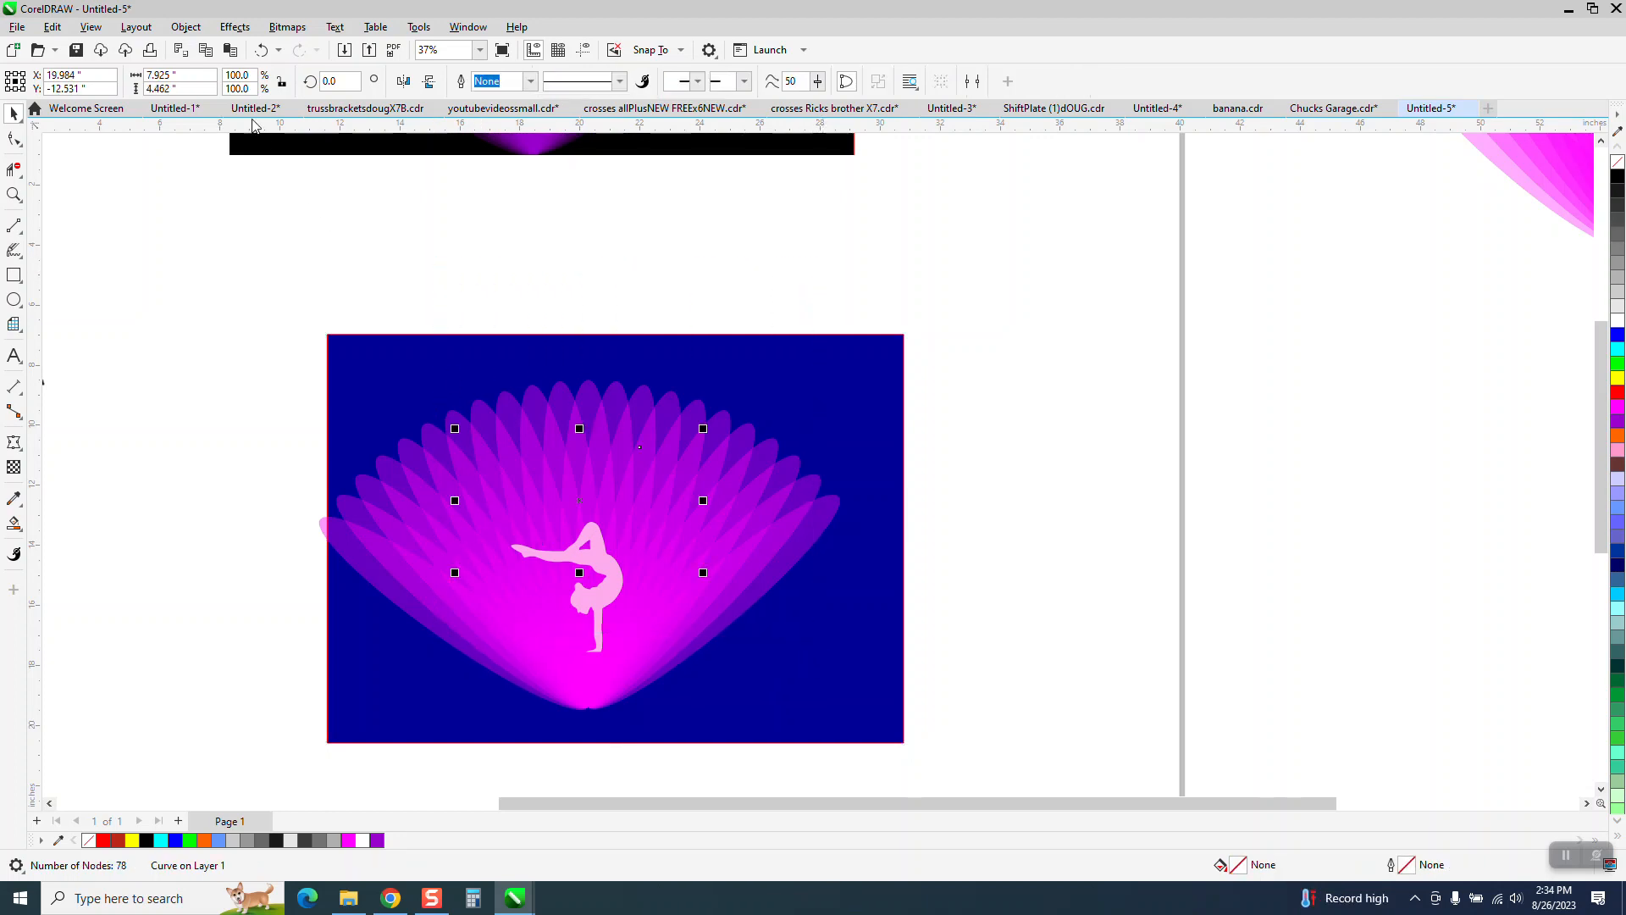
{"action": "left_click", "coordinate": [195, 30]}
{"action": "mouse_move", "coordinate": [207, 129]}
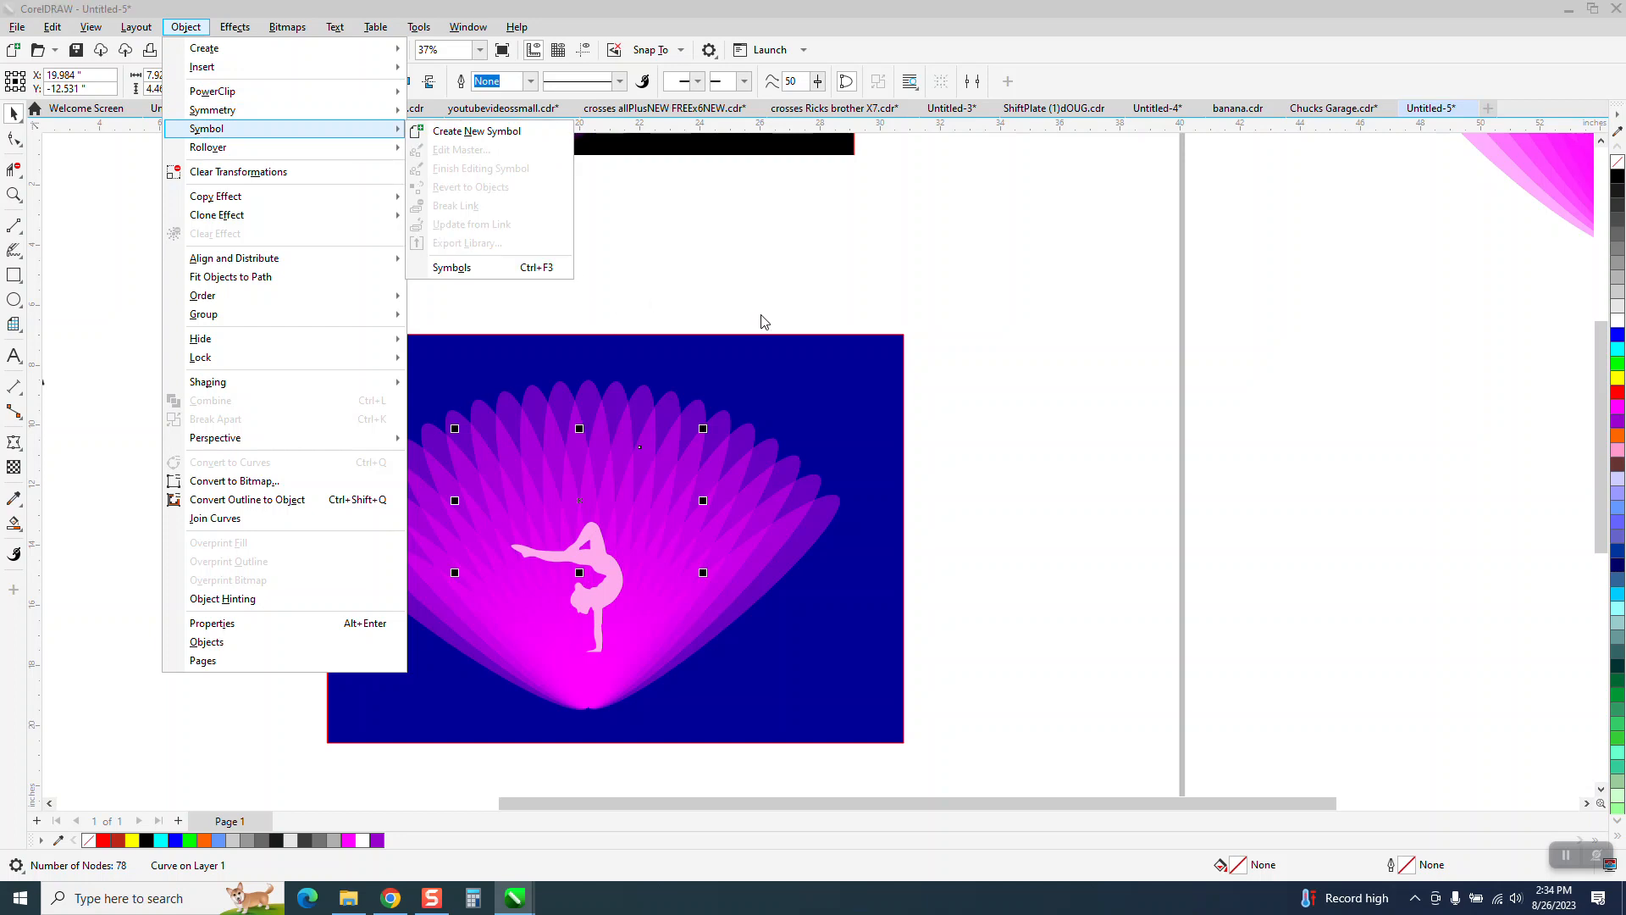
{"action": "left_click", "coordinate": [1019, 462]}
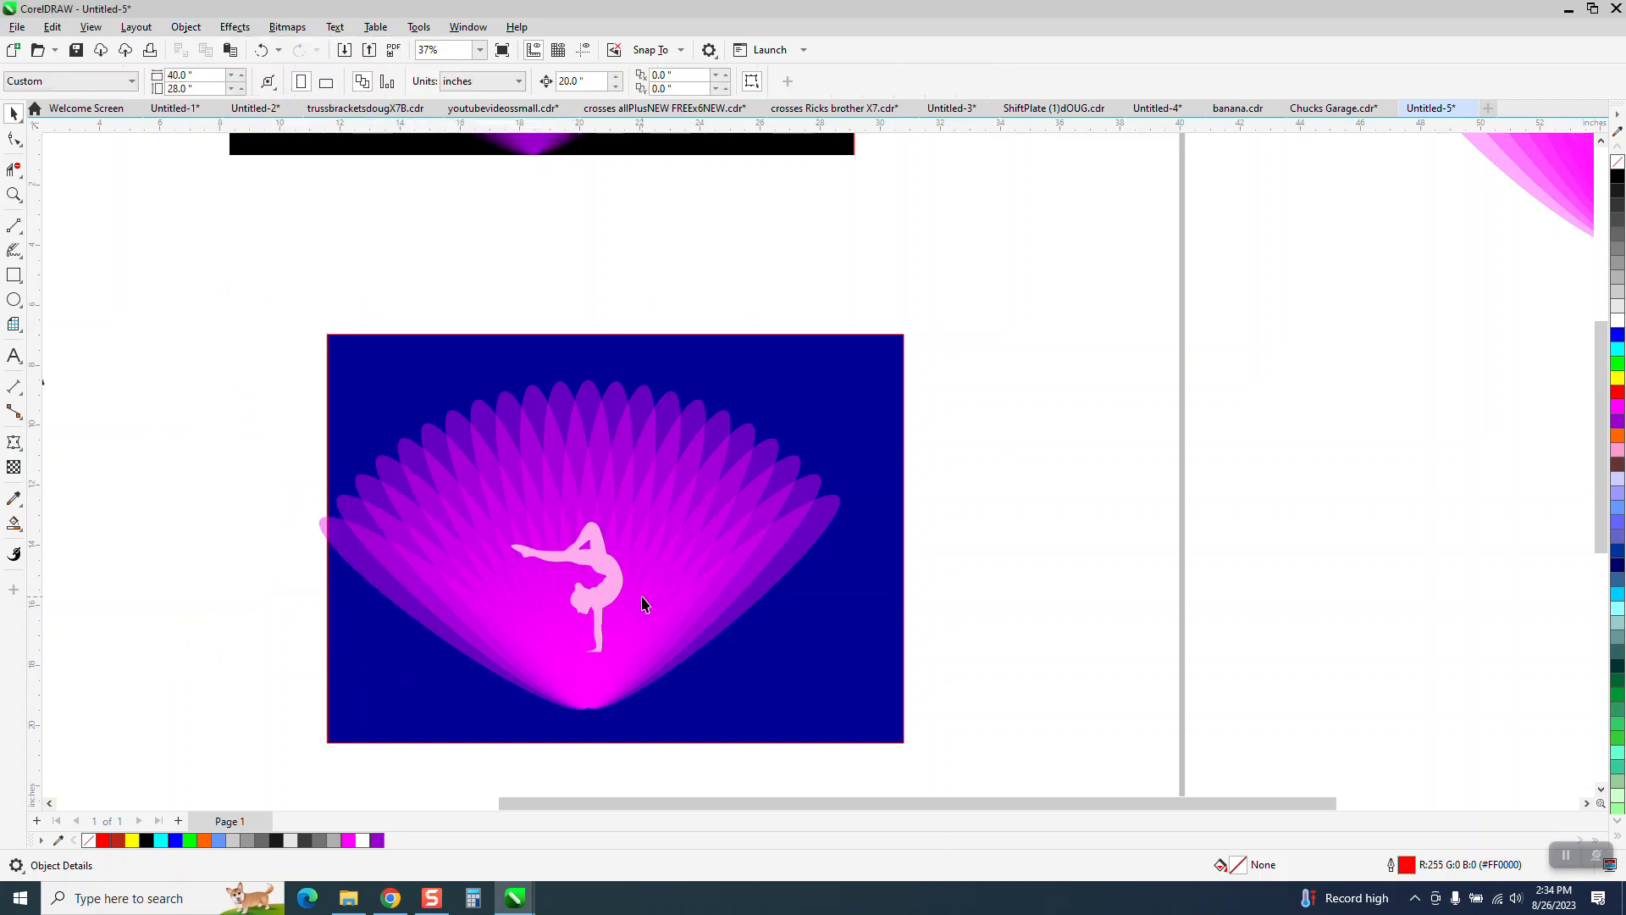
Clear the fan by moving the handstand gymnast to about X 39.58, Y -15.40 in and the blue rectangle beside it.
{"action": "left_click_drag", "start_coordinate": [422, 321], "coordinate": [646, 559]}
{"action": "left_click", "coordinate": [610, 579]}
{"action": "key", "text": "Right"}
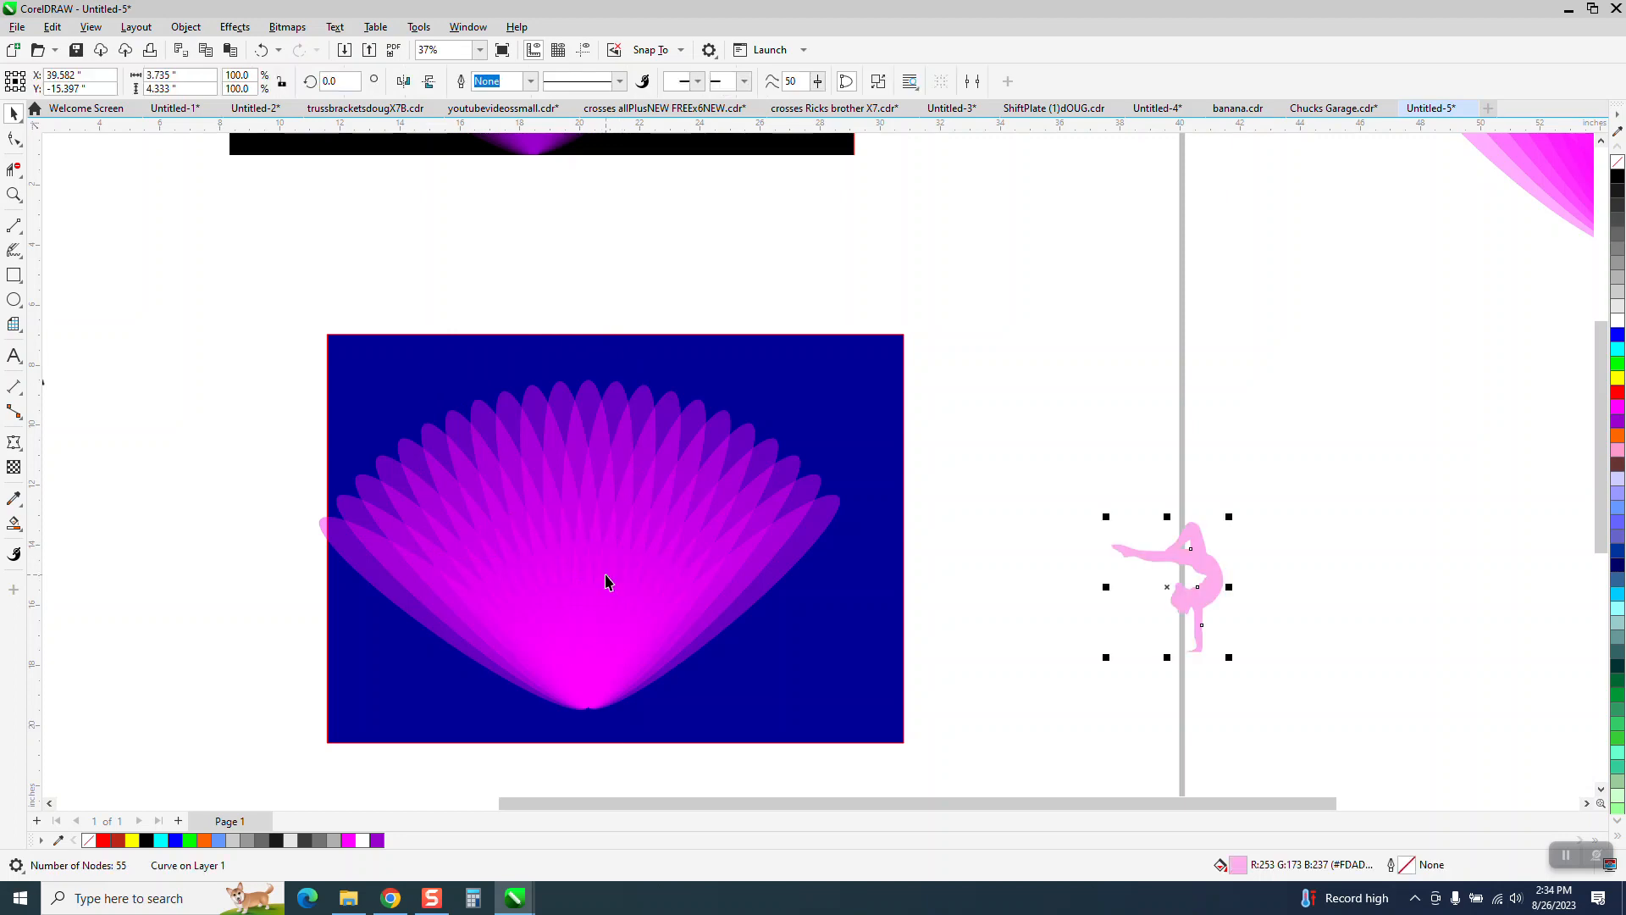
{"action": "left_click", "coordinate": [364, 348]}
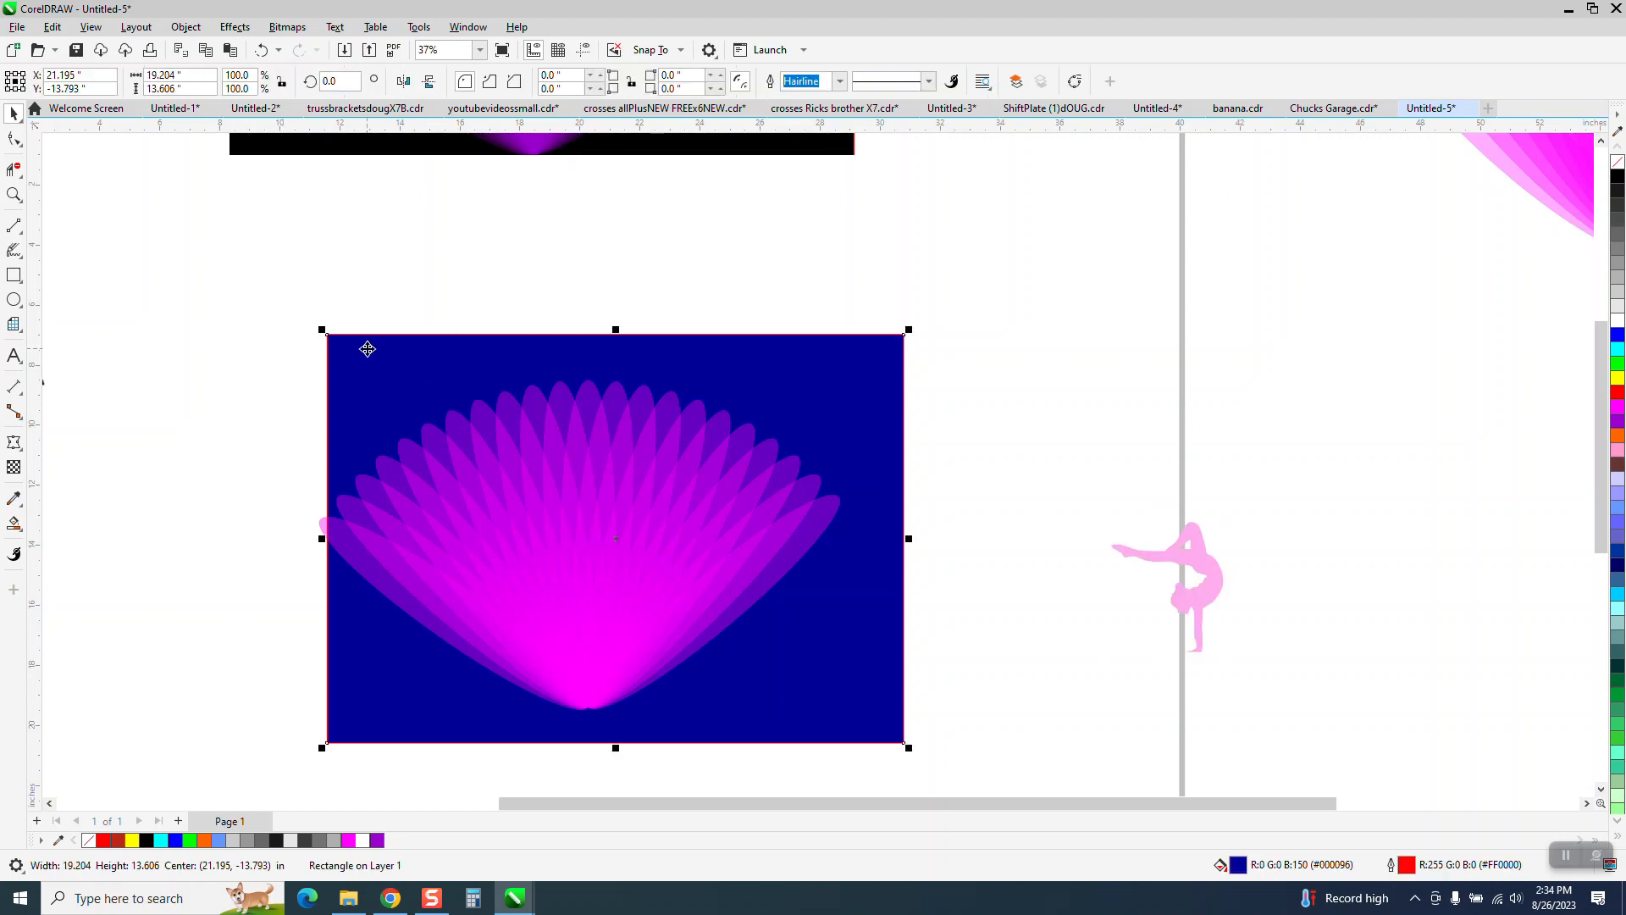
{"action": "left_click_drag", "start_coordinate": [421, 375], "coordinate": [1130, 395]}
Send the magenta fan group to the back of the page.
{"action": "left_click_drag", "start_coordinate": [225, 315], "coordinate": [1069, 796]}
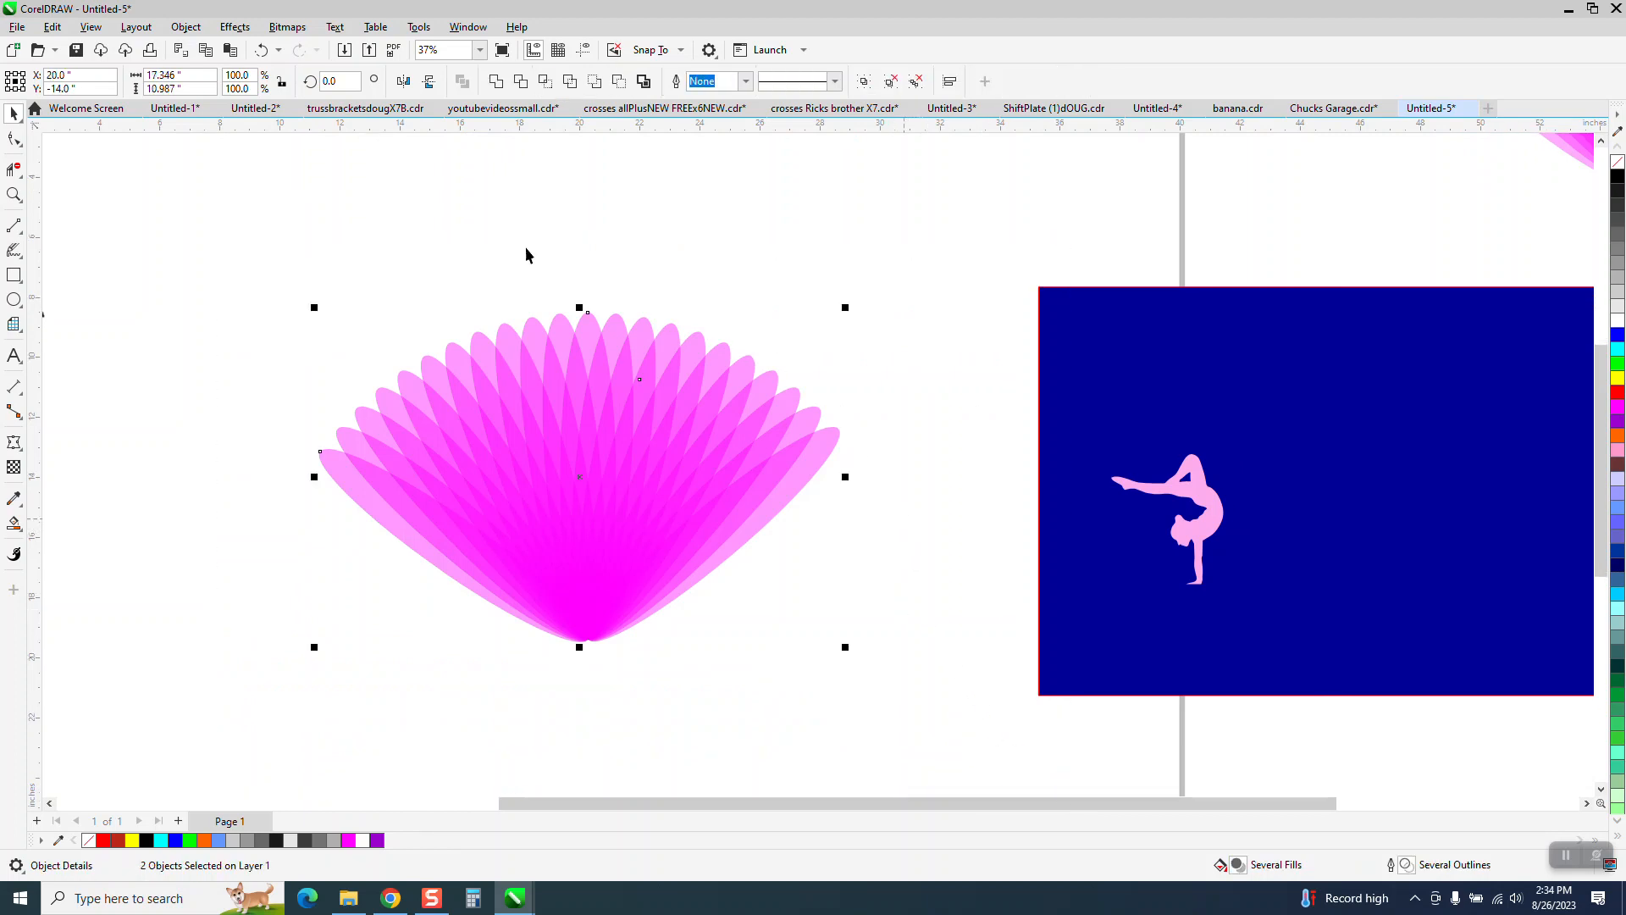
{"action": "key", "text": "Escape"}
{"action": "left_click", "coordinate": [611, 343]}
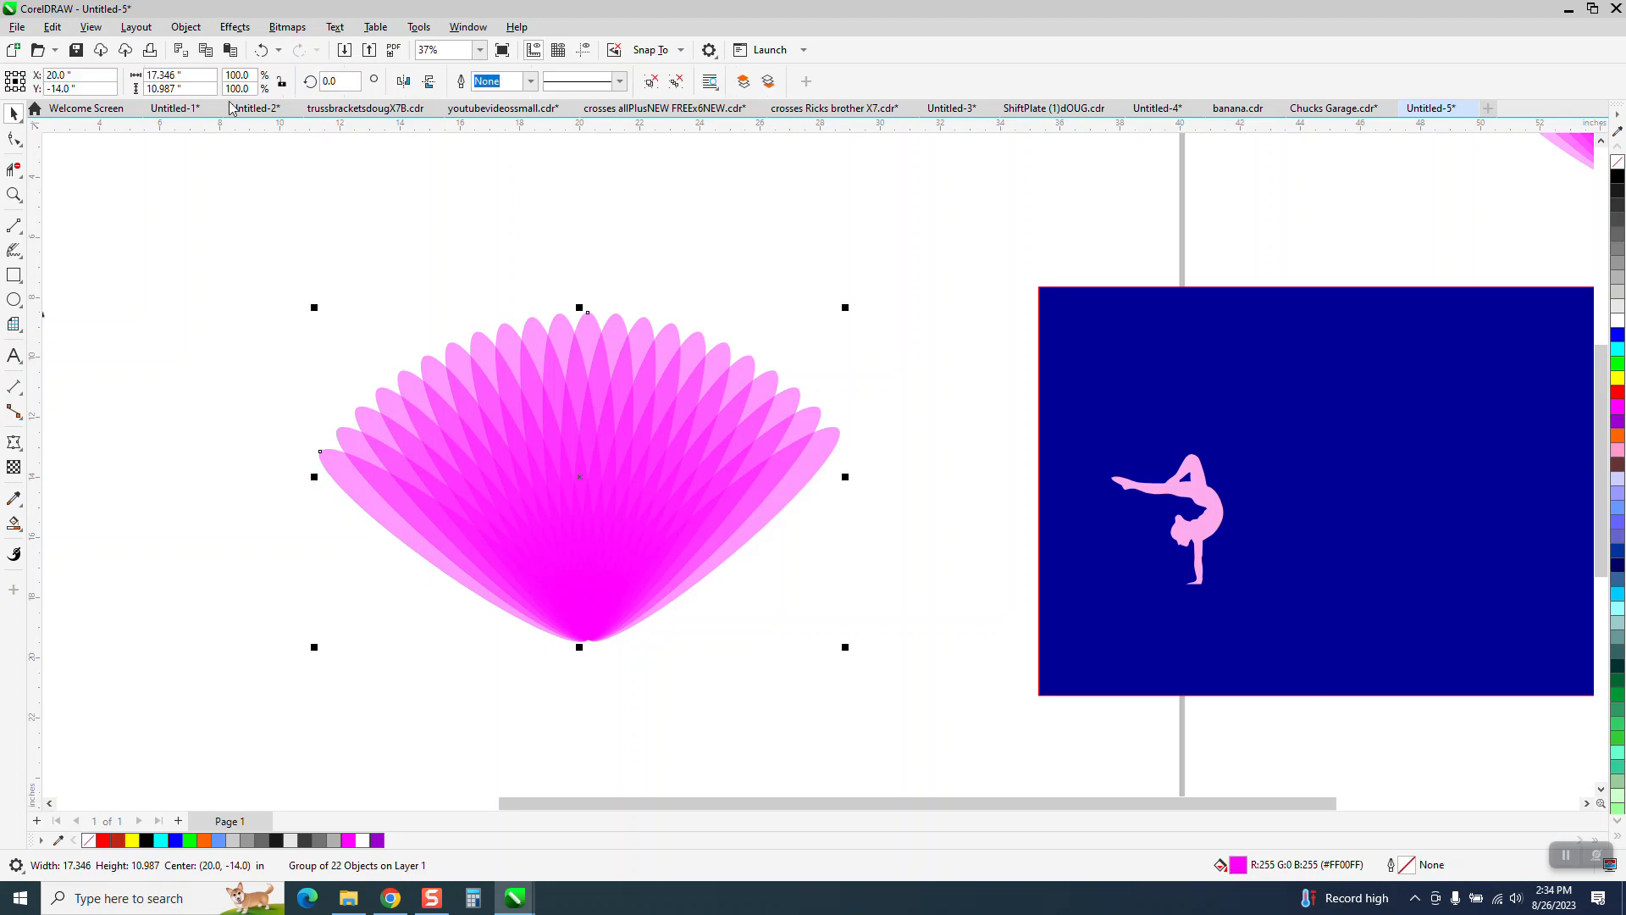
{"action": "left_click", "coordinate": [185, 26]}
{"action": "mouse_move", "coordinate": [238, 303]}
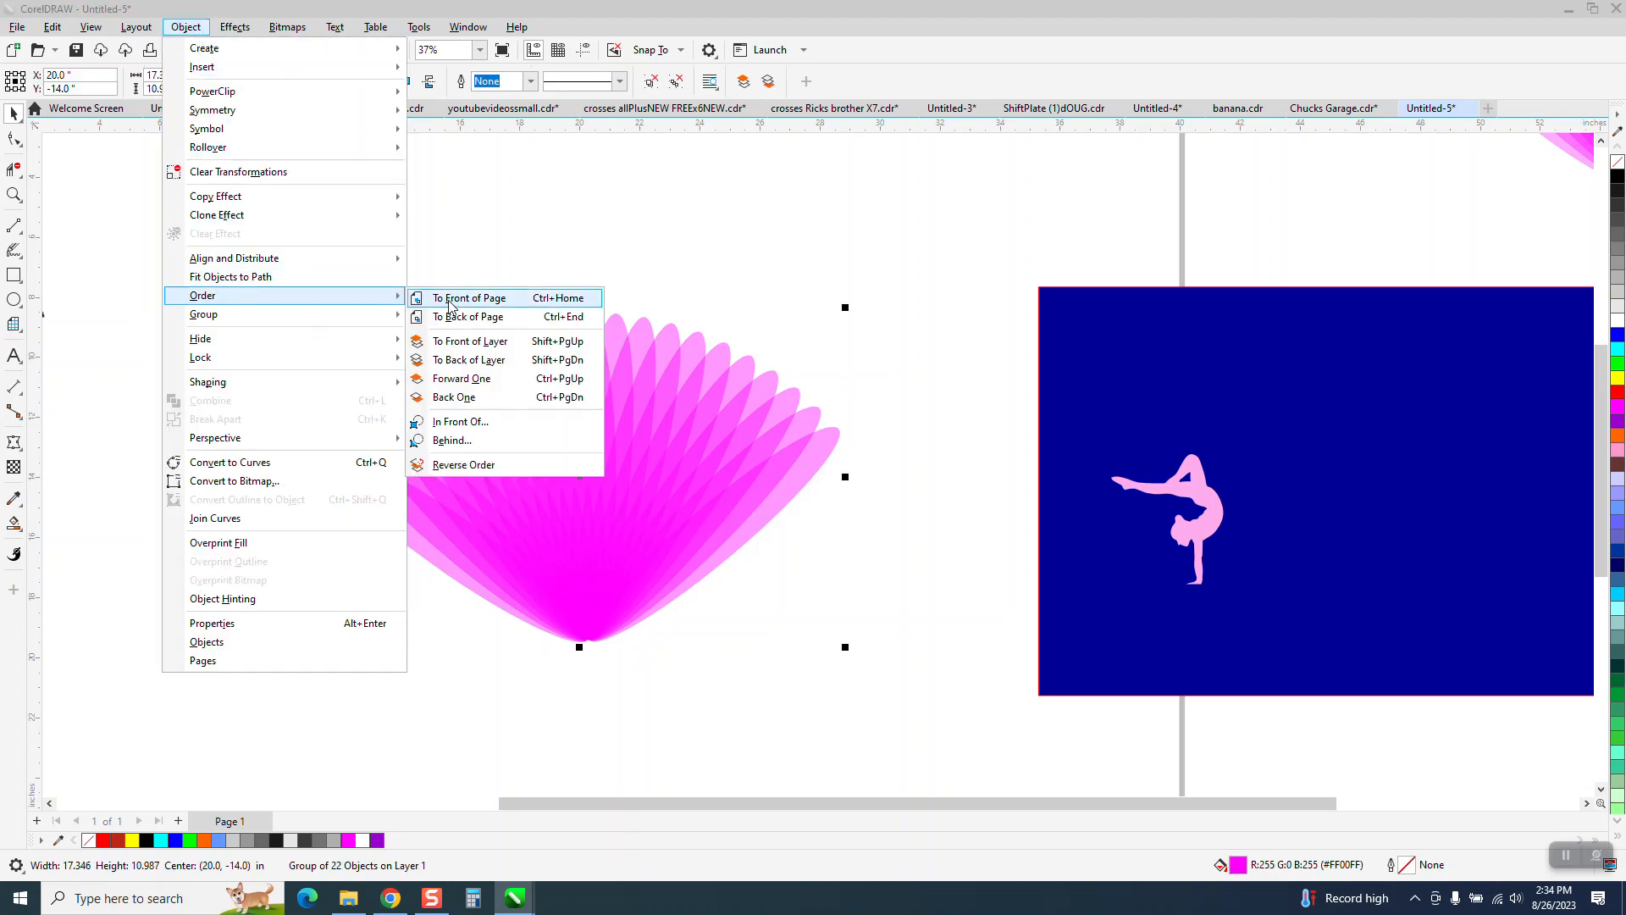
{"action": "left_click", "coordinate": [466, 316]}
Move the fan down away from the unfilled leaping gymnast and give the gymnast a black hairline outline.
{"action": "left_click_drag", "start_coordinate": [611, 374], "coordinate": [643, 546]}
{"action": "left_click_drag", "start_coordinate": [409, 297], "coordinate": [783, 596]}
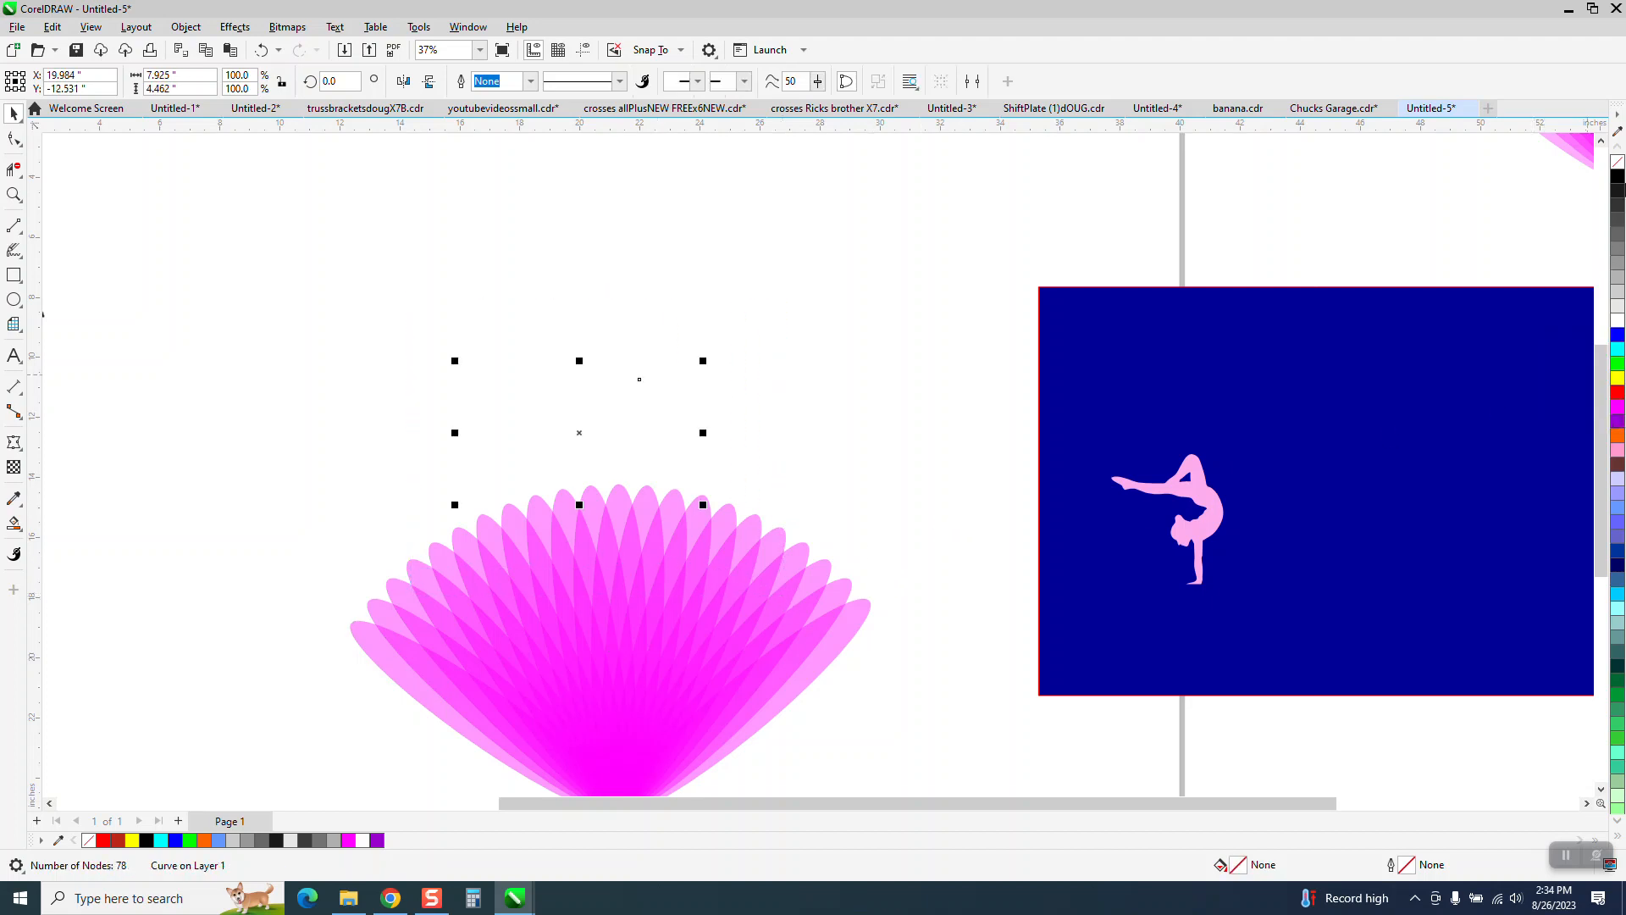
{"action": "right_click", "coordinate": [1619, 182]}
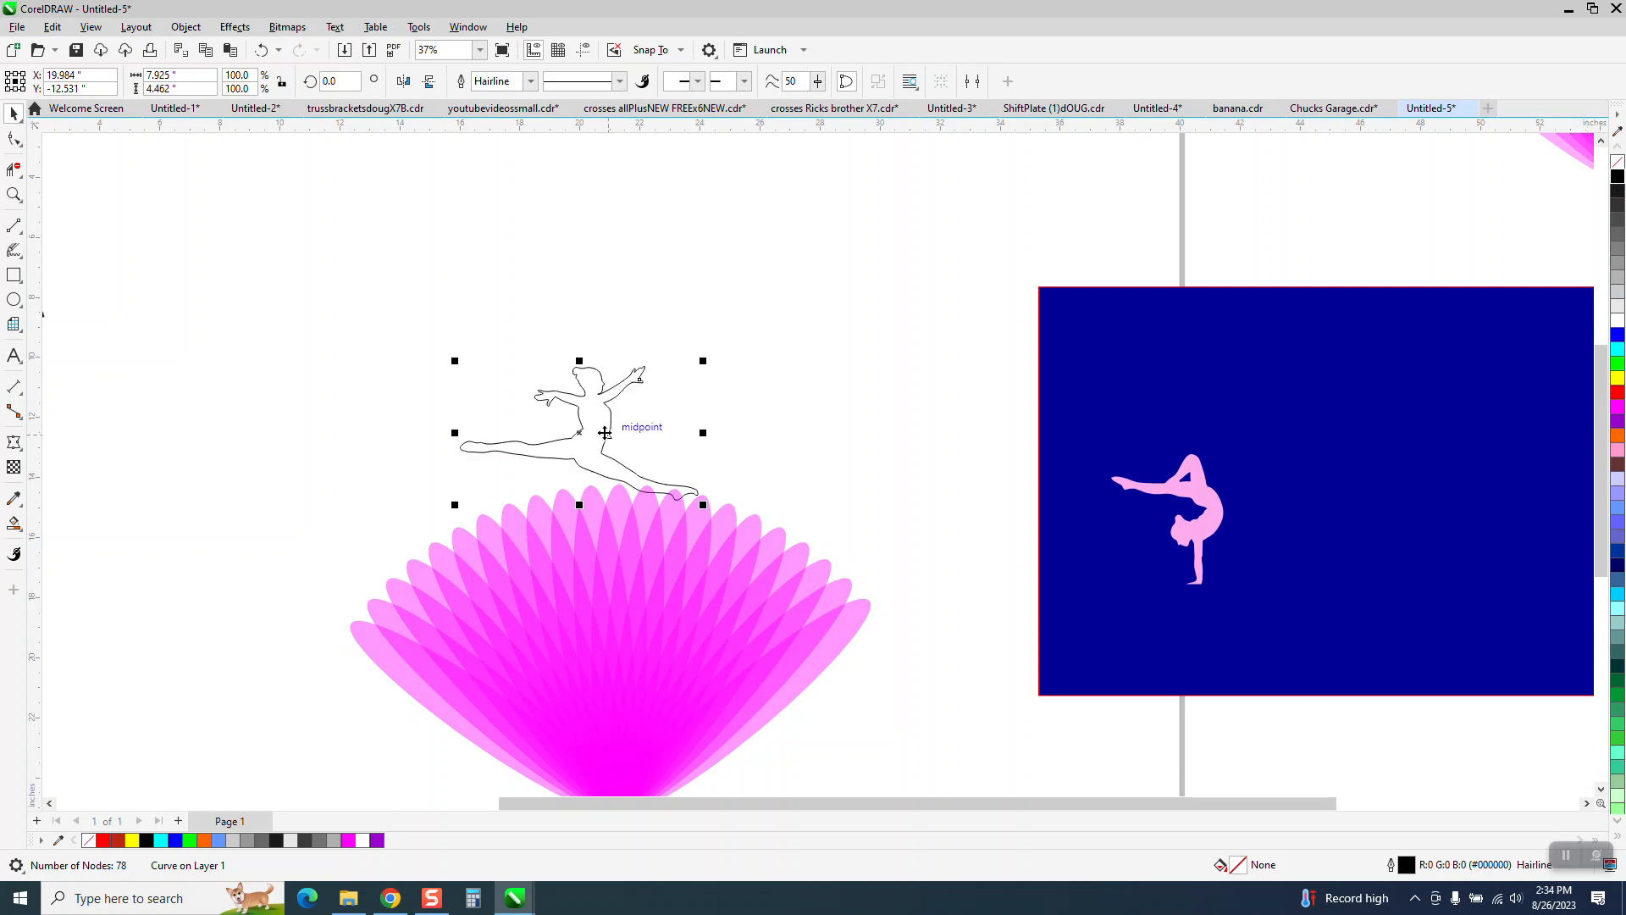
Shift the fan to about X 21.36, Y -11.05 in and place the outlined gymnast on it at about X 21.23, Y -9.40 in.
{"action": "left_click_drag", "start_coordinate": [604, 433], "coordinate": [637, 618]}
{"action": "left_click_drag", "start_coordinate": [733, 589], "coordinate": [734, 326]}
{"action": "left_click", "coordinate": [848, 506]}
{"action": "left_click_drag", "start_coordinate": [634, 585], "coordinate": [647, 290]}
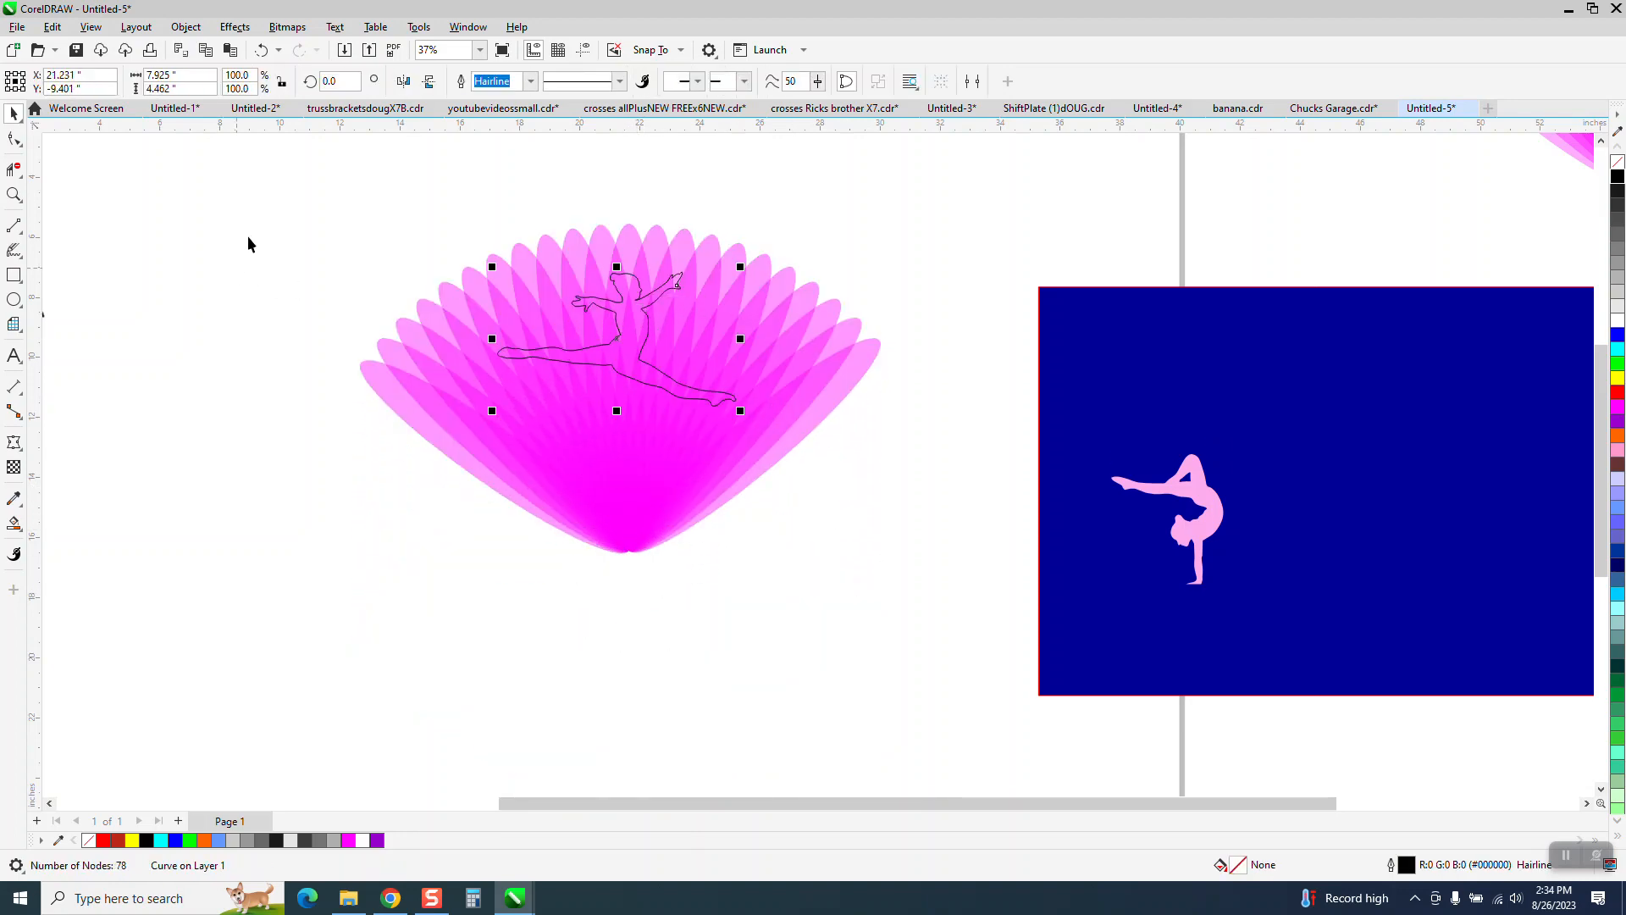
Cut the outlined leaping gymnast's shape out of the fan group with Back Minus Front.
{"action": "left_click_drag", "start_coordinate": [258, 188], "coordinate": [717, 512]}
{"action": "left_click_drag", "start_coordinate": [992, 603], "coordinate": [993, 603]}
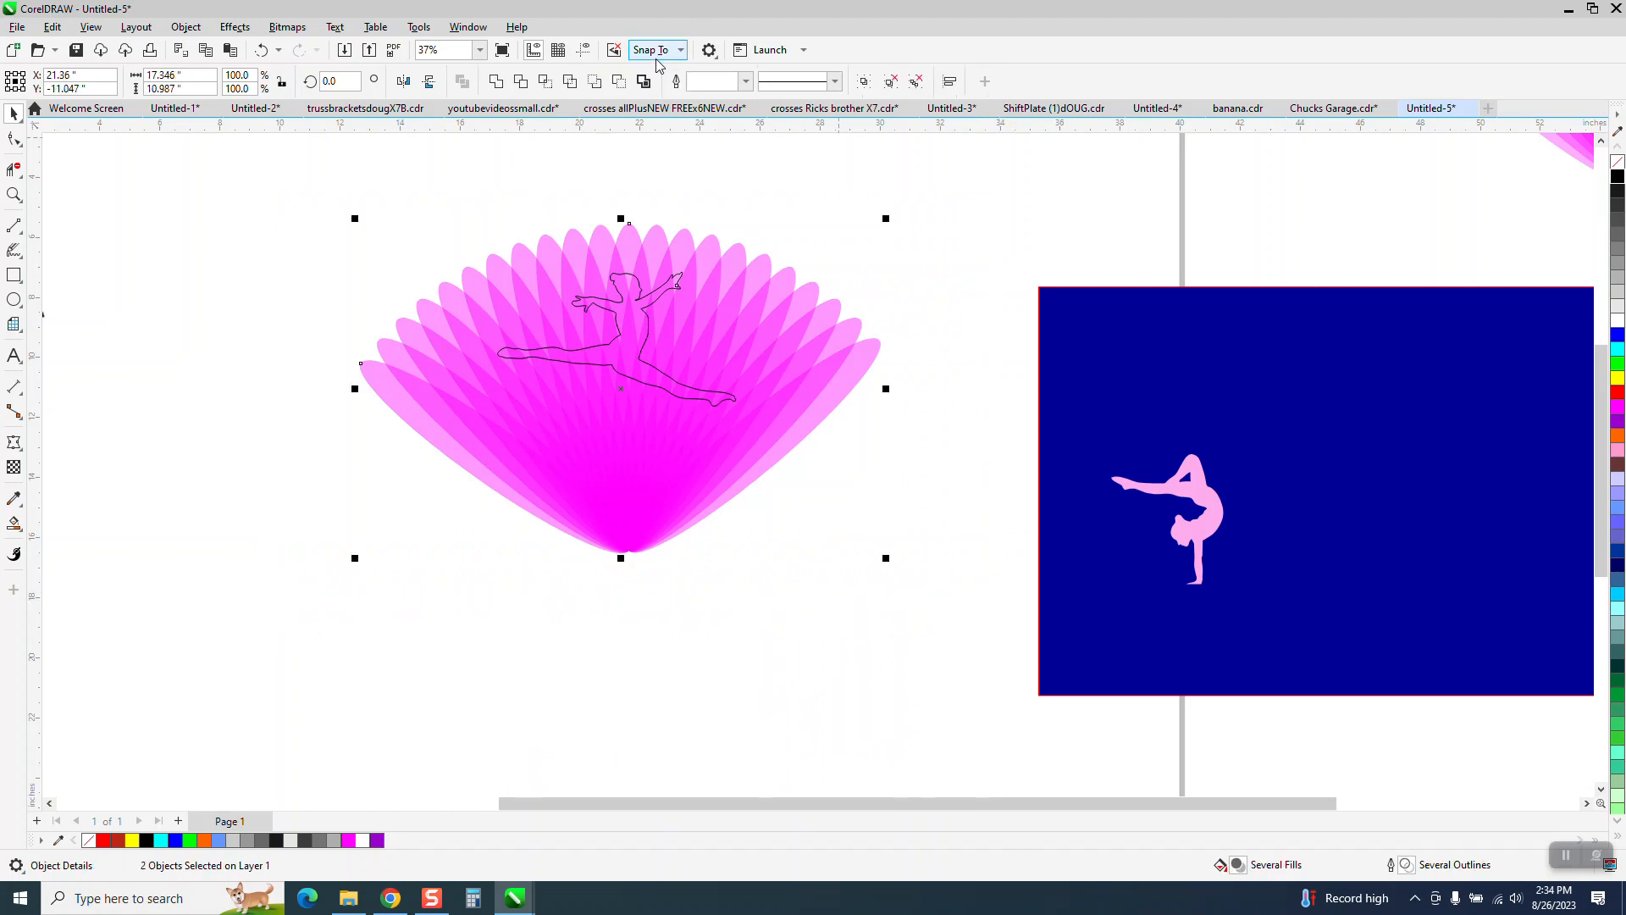
{"action": "left_click", "coordinate": [621, 81]}
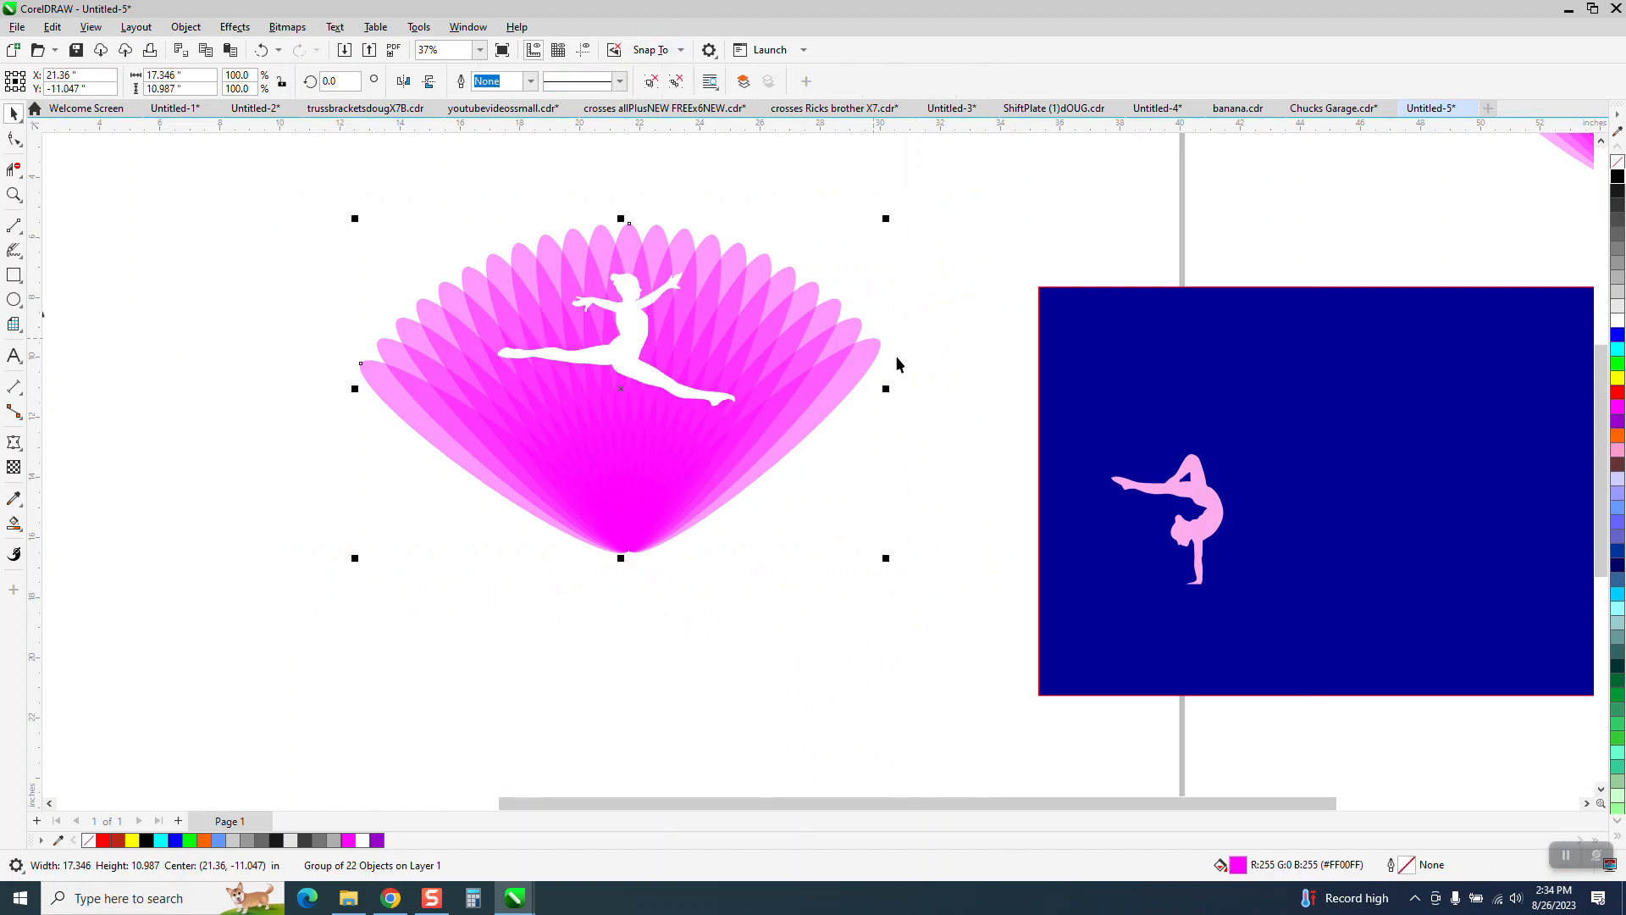
Move the blue rectangle over the fan to about X 21.75, Y -11.02 in and send it to the back of the page.
{"action": "left_click_drag", "start_coordinate": [1160, 370], "coordinate": [472, 279]}
{"action": "left_click", "coordinate": [185, 26]}
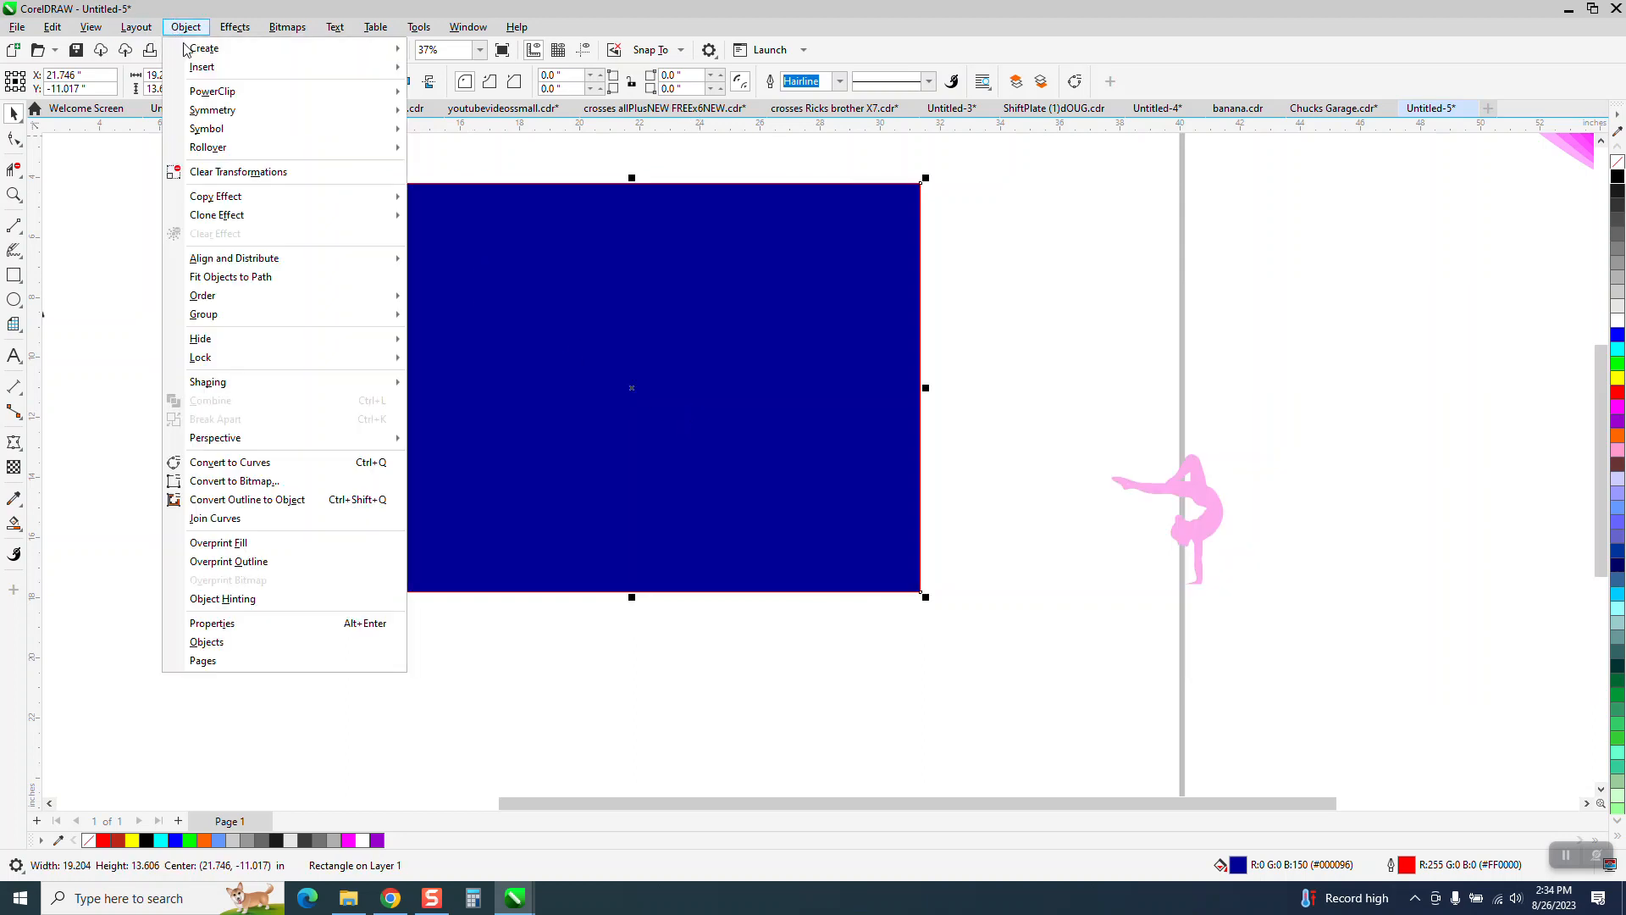
{"action": "mouse_move", "coordinate": [348, 298]}
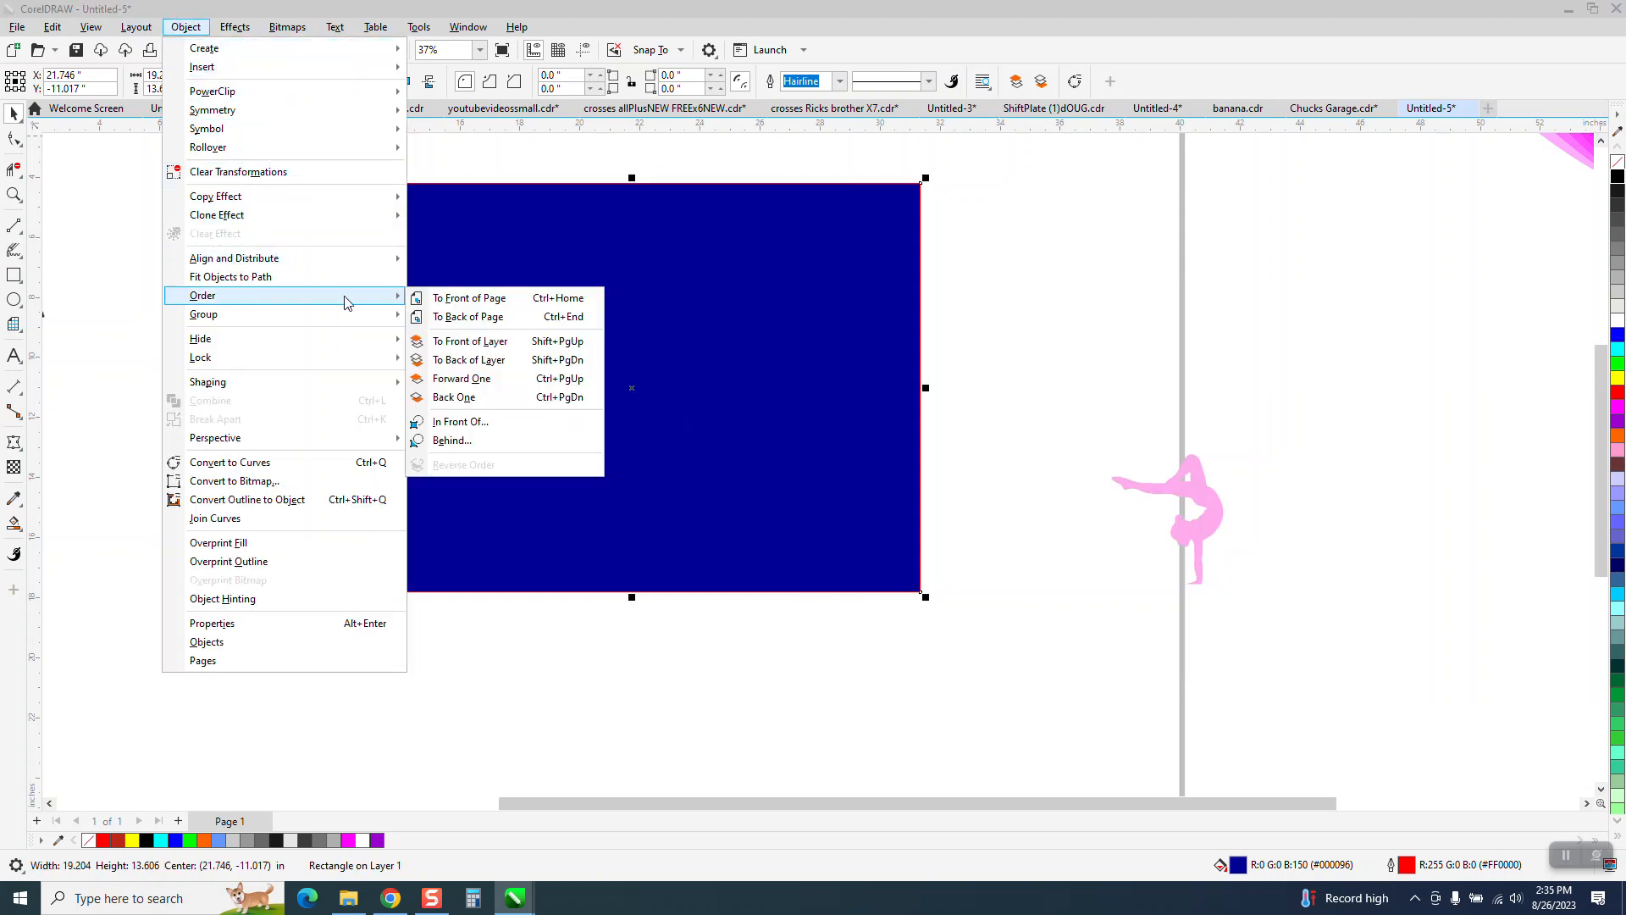
{"action": "left_click", "coordinate": [452, 319]}
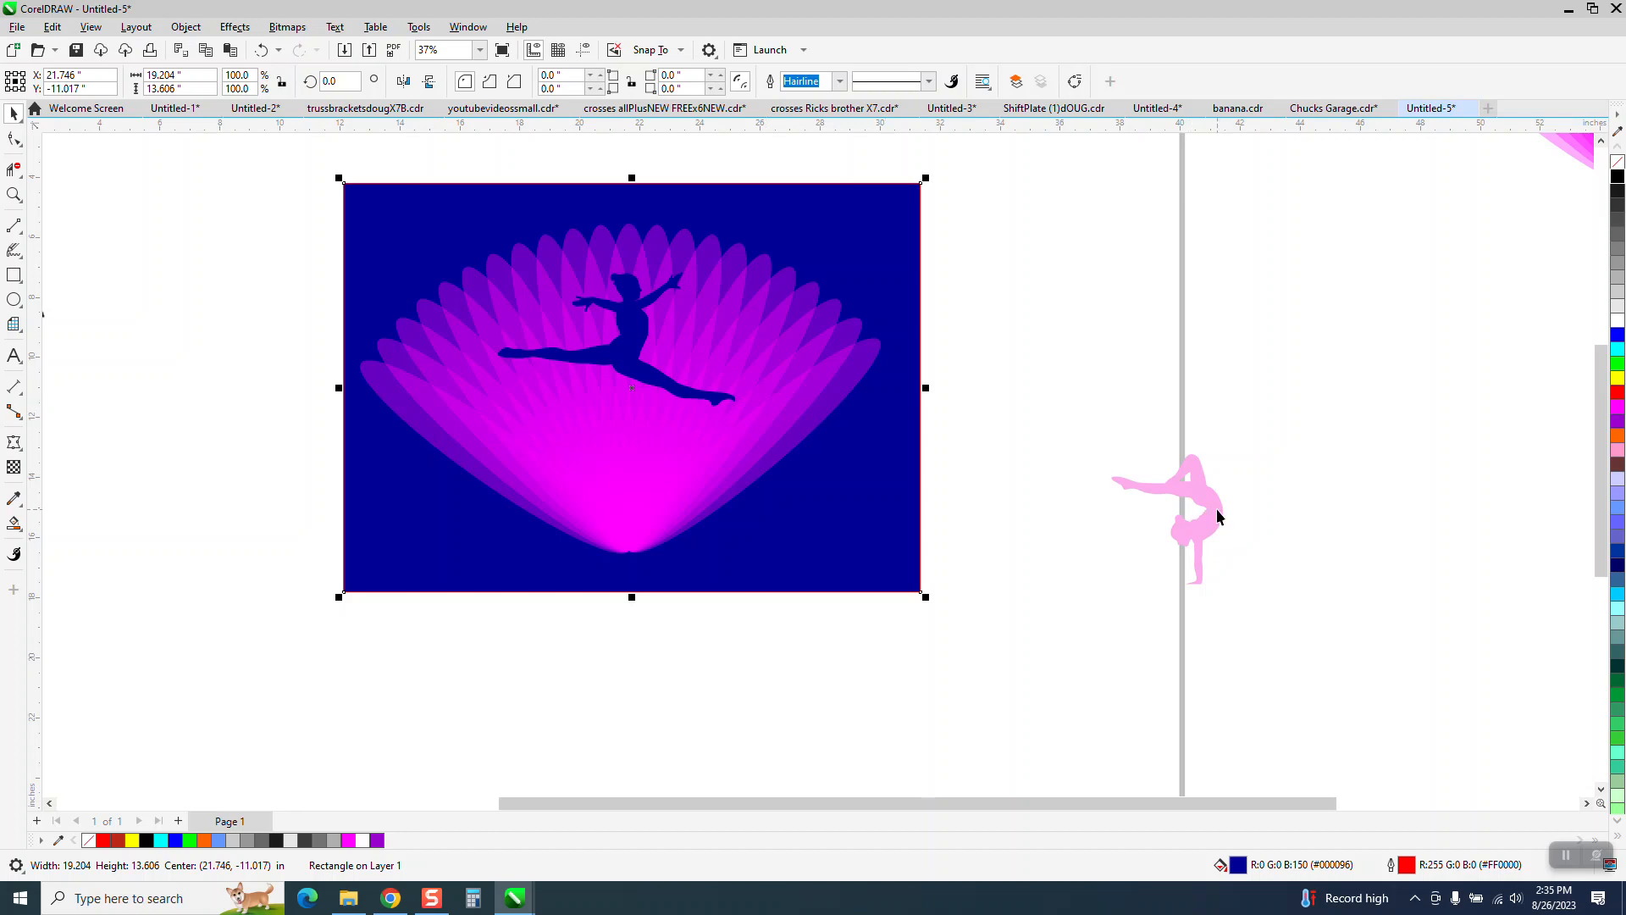
Place the pink handstand gymnast on the fan at about X 20.94, Y -12.01 in, below the cut-out gymnast.
{"action": "left_click_drag", "start_coordinate": [1217, 515], "coordinate": [669, 416]}
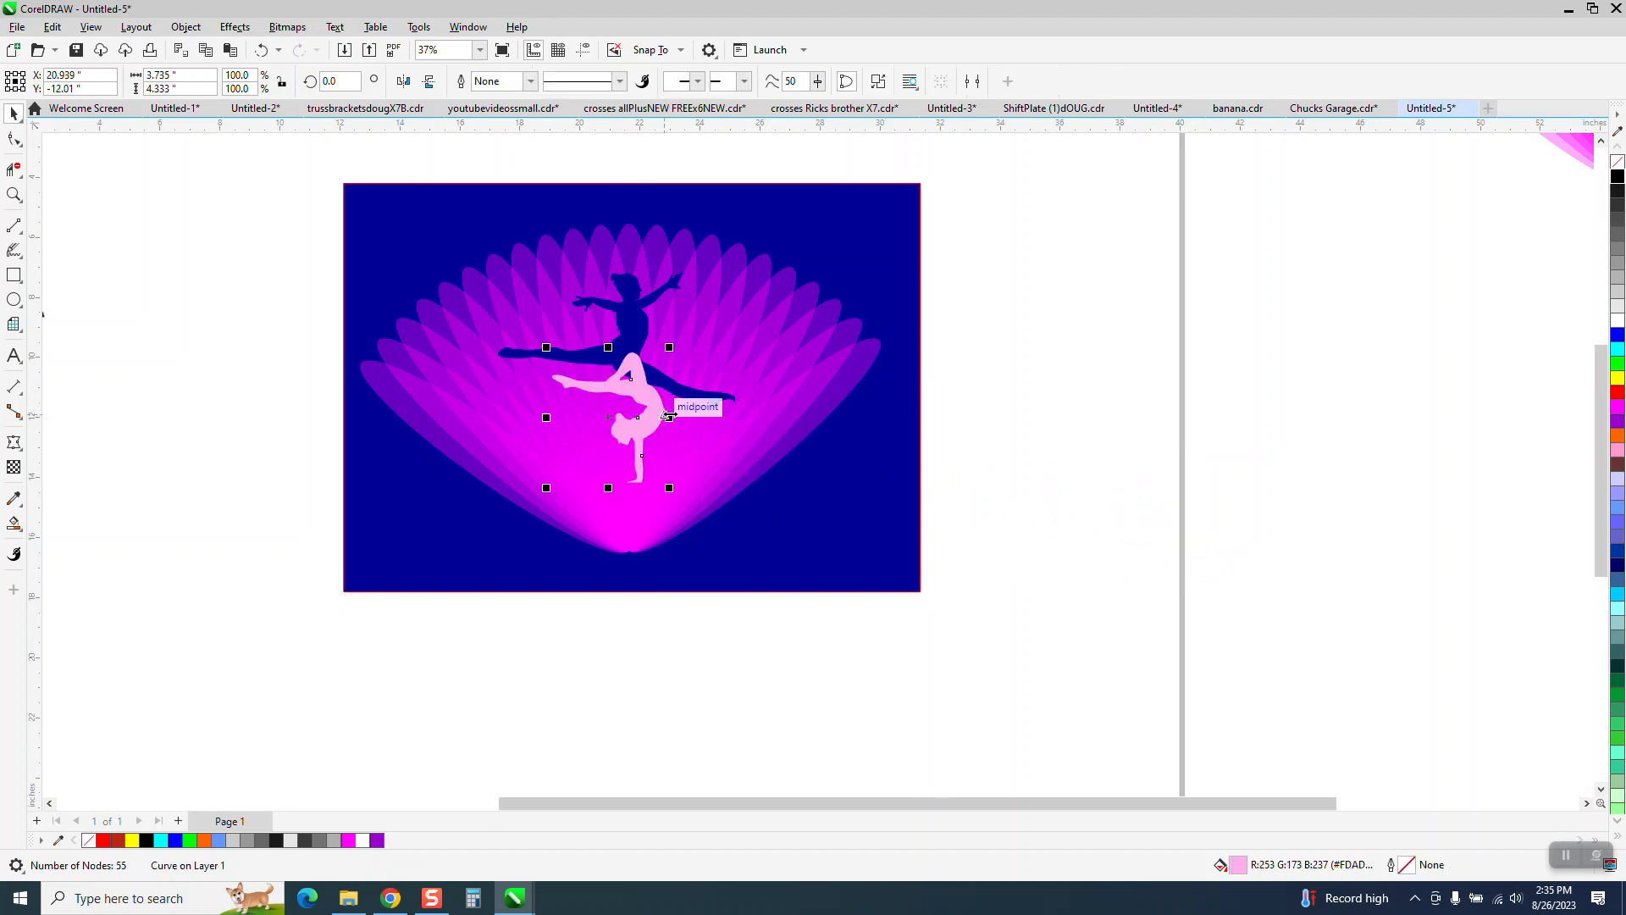
{"action": "left_click", "coordinate": [1092, 489]}
{"action": "scroll", "coordinate": [880, 542], "scroll_direction": "down", "scroll_amount": 1}
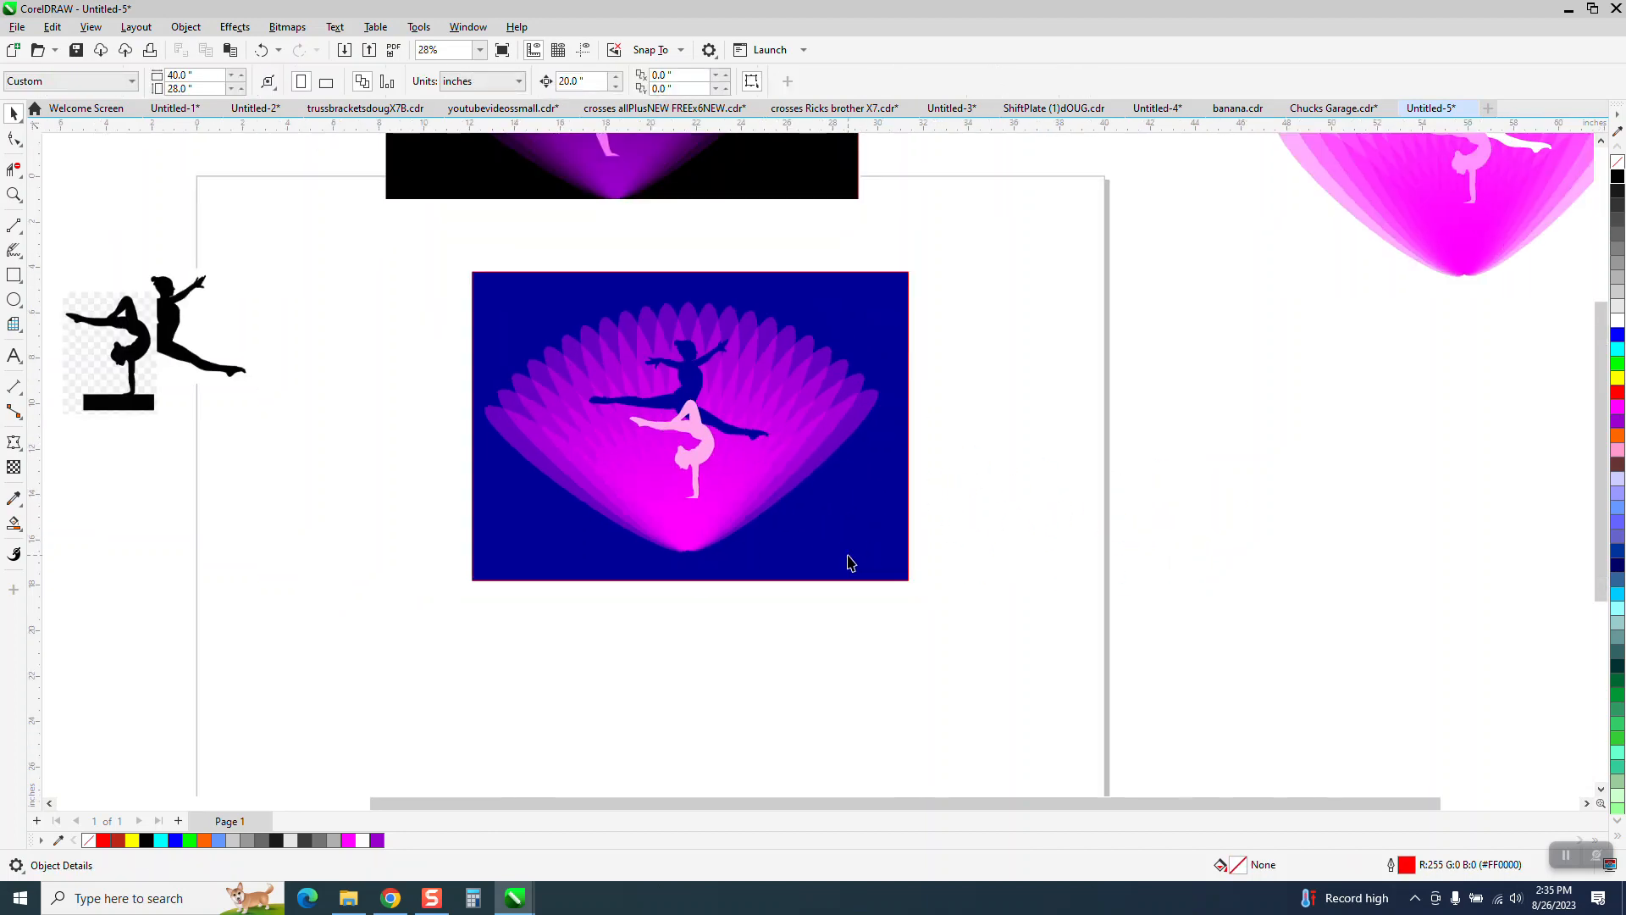
Change the blue background rectangle's fill to black and inspect the design up close.
{"action": "scroll", "coordinate": [851, 563], "scroll_direction": "down", "scroll_amount": 2}
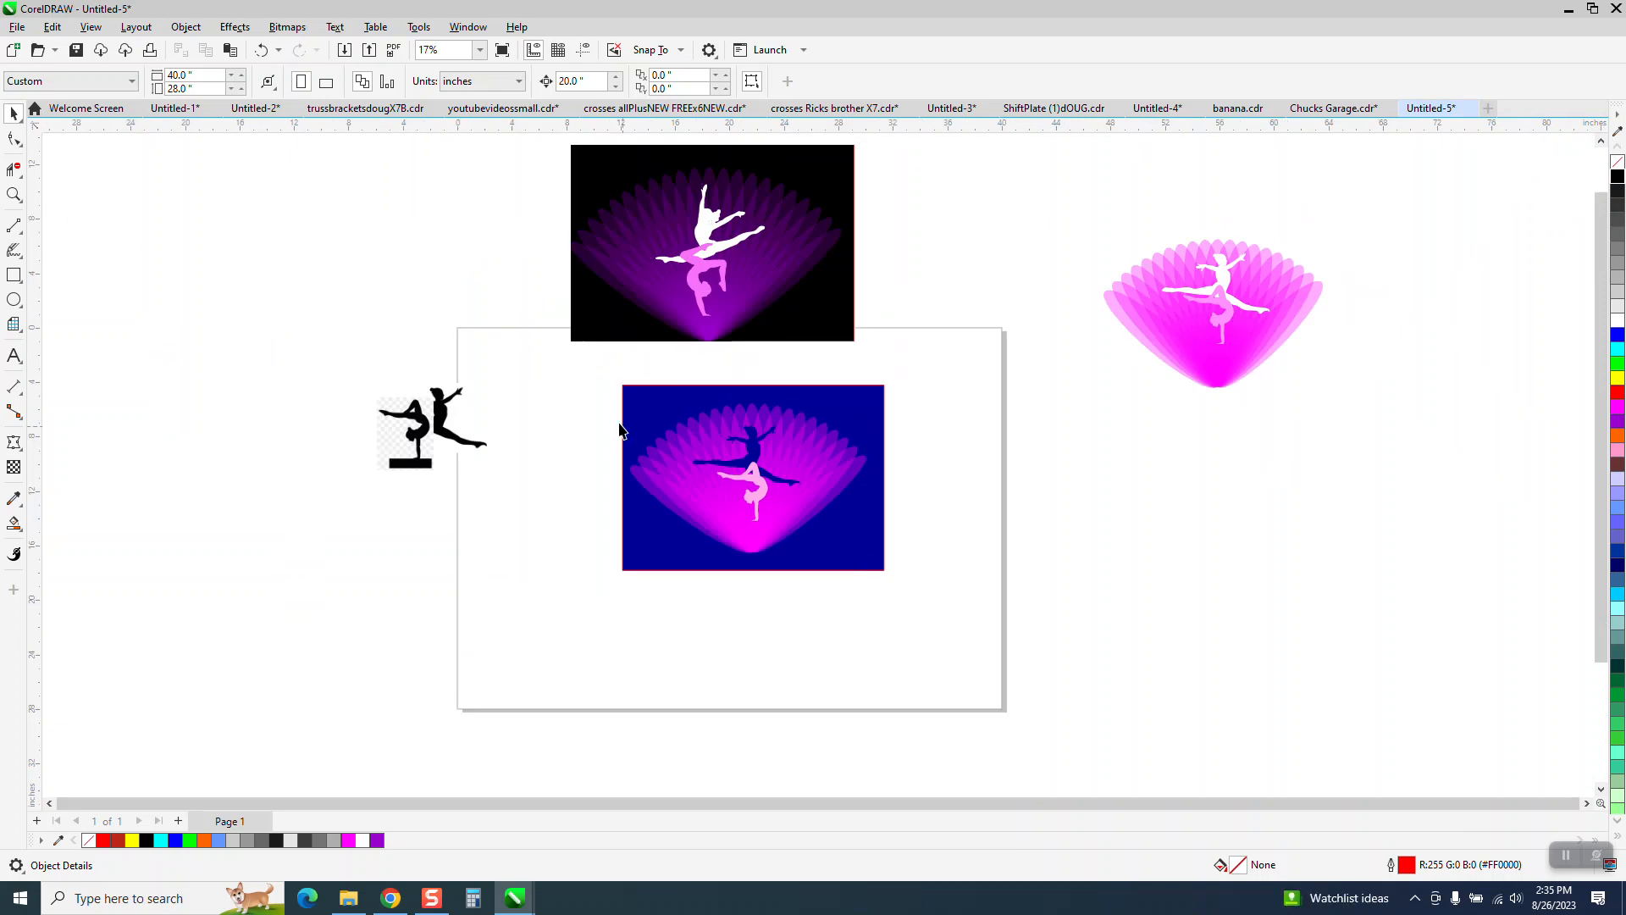
{"action": "left_click", "coordinate": [1618, 175]}
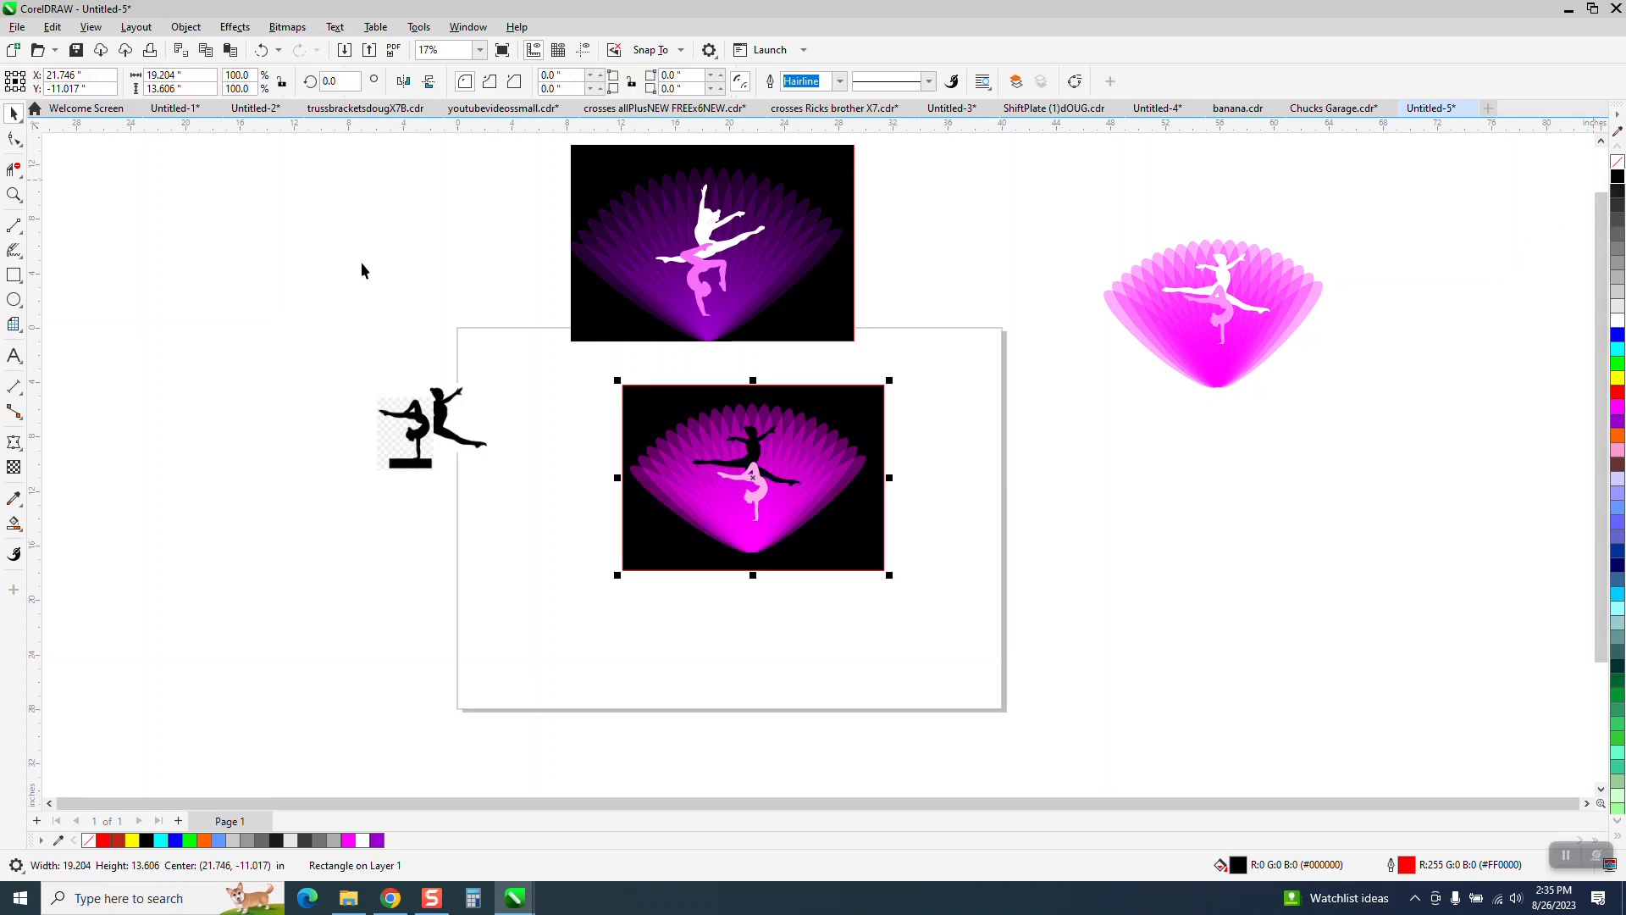
{"action": "left_click", "coordinate": [13, 194]}
{"action": "left_click_drag", "start_coordinate": [610, 366], "coordinate": [973, 604]}
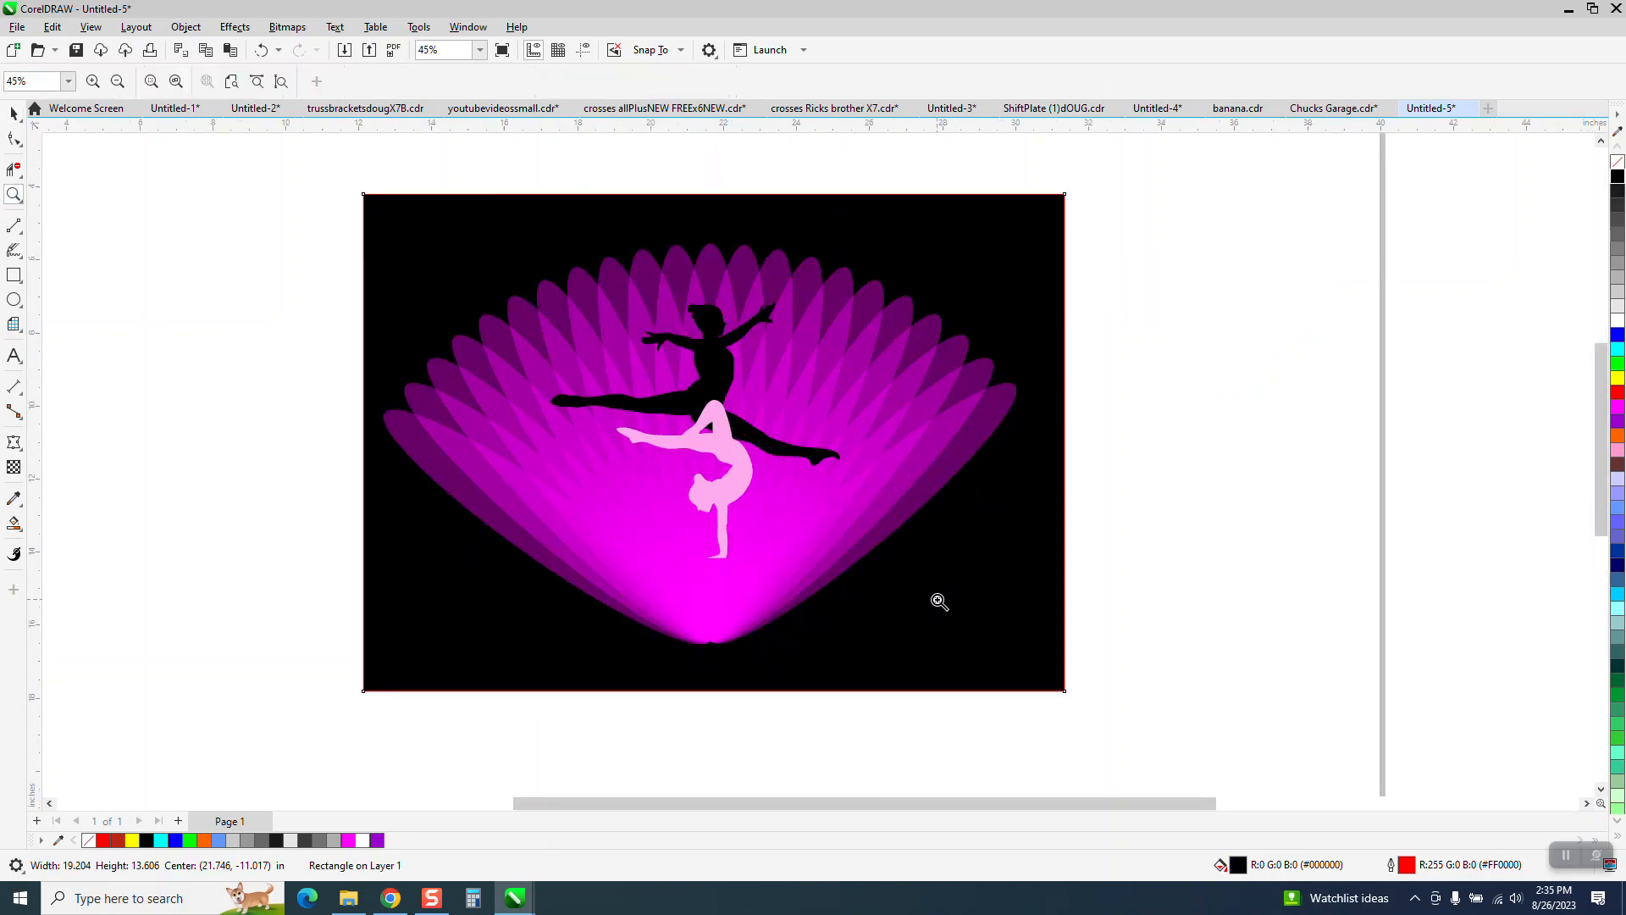
{"action": "scroll", "coordinate": [862, 603], "scroll_direction": "down", "scroll_amount": 1}
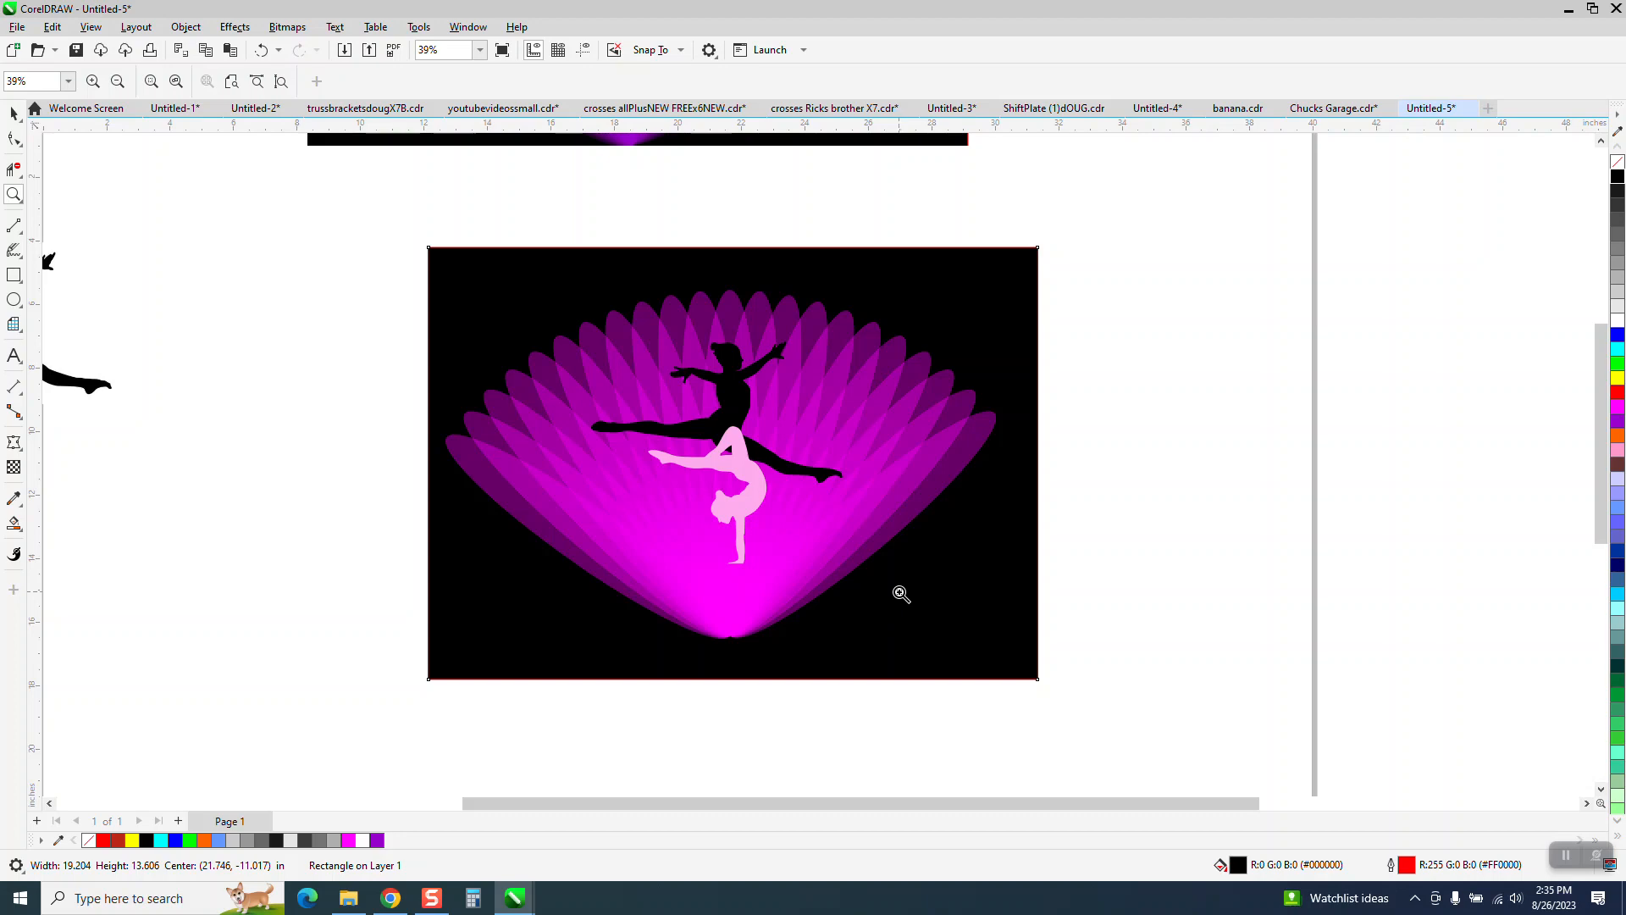